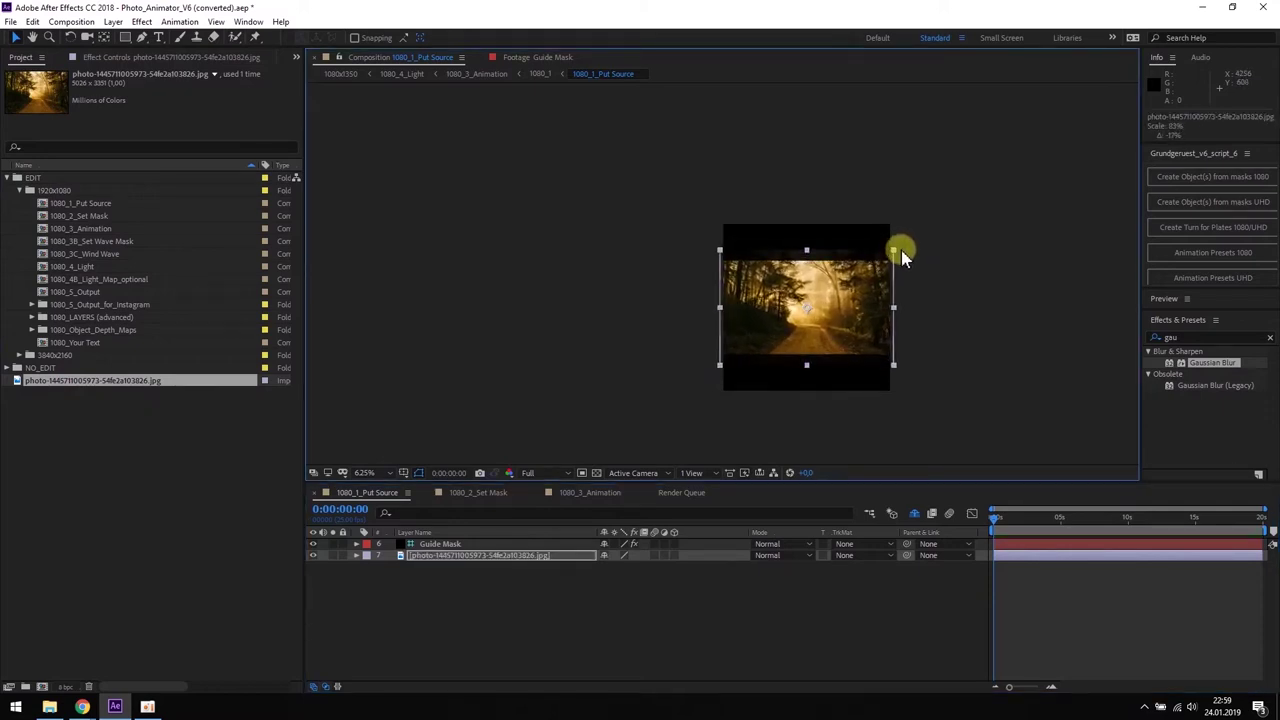
# Deselect the forest photo layer and open the 1080_2_Set Mask composition.
pyautogui.click(915, 265)
pyautogui.click(80, 217)
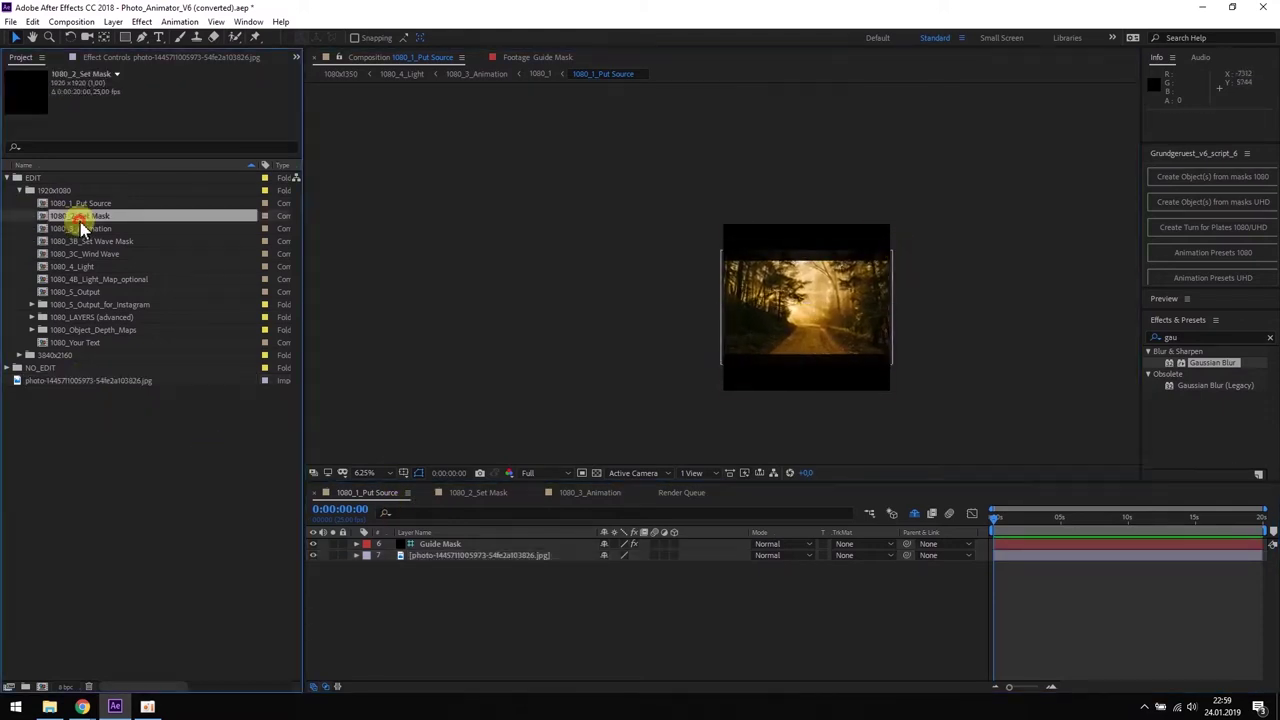
pyautogui.doubleClick(80, 216)
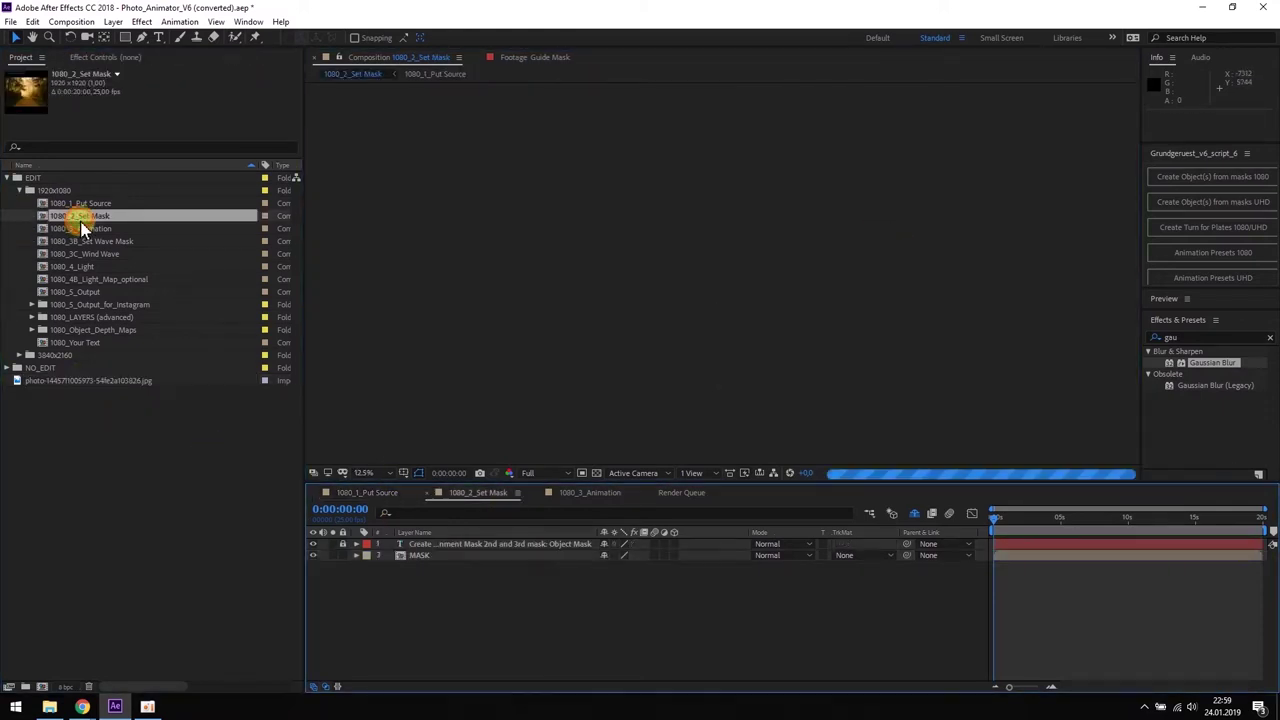
# Draw a closed 12-point mask on the MASK layer around the bright forest opening, from the end of the road up past the photo's upper edge.
pyautogui.click(420, 558)
pyautogui.click(142, 37)
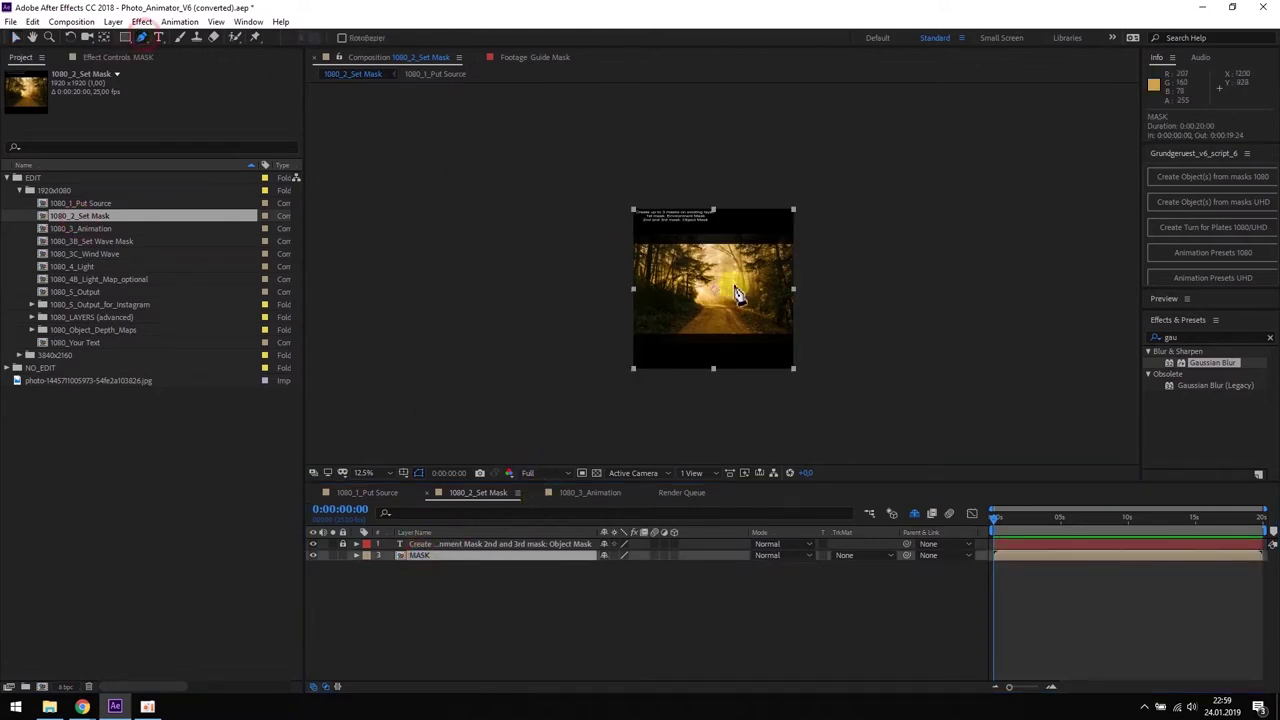
pyautogui.press('.')
pyautogui.press('.')
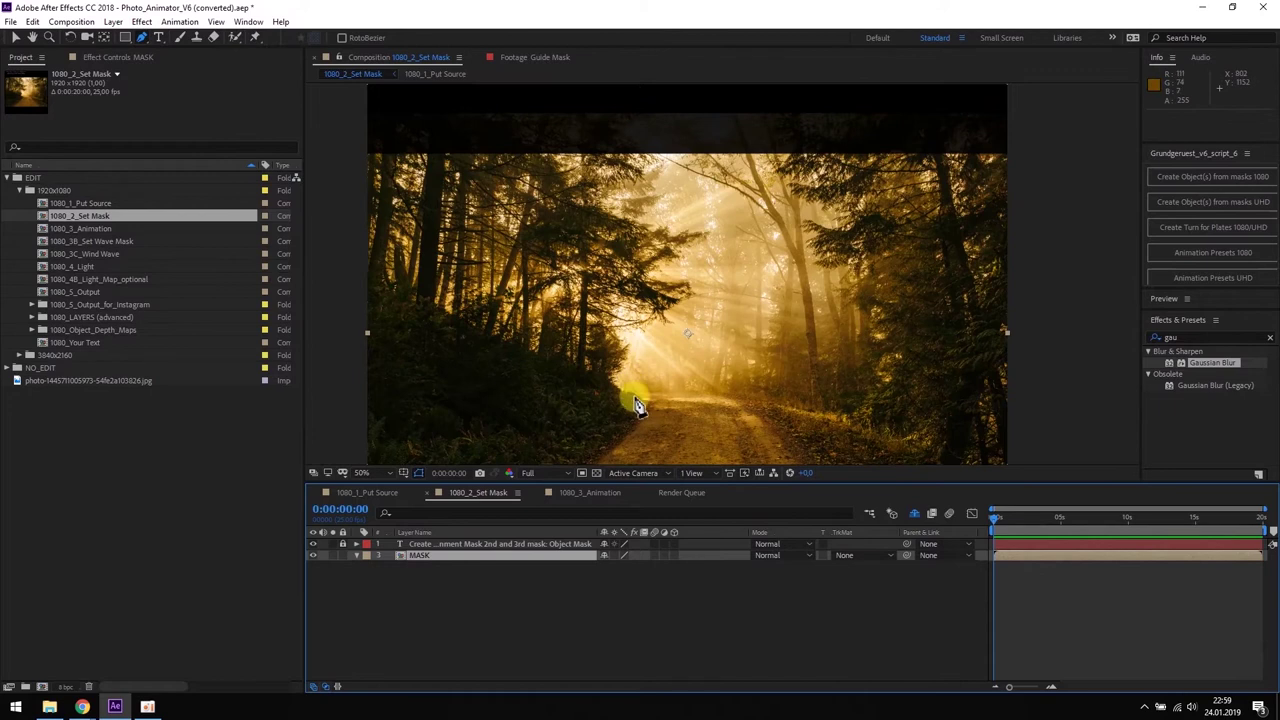
pyautogui.click(634, 399)
pyautogui.click(691, 403)
pyautogui.click(747, 401)
pyautogui.click(767, 364)
pyautogui.click(766, 280)
pyautogui.click(767, 165)
pyautogui.click(765, 138)
pyautogui.click(660, 142)
pyautogui.click(636, 142)
pyautogui.click(638, 200)
pyautogui.click(635, 280)
pyautogui.click(634, 397)
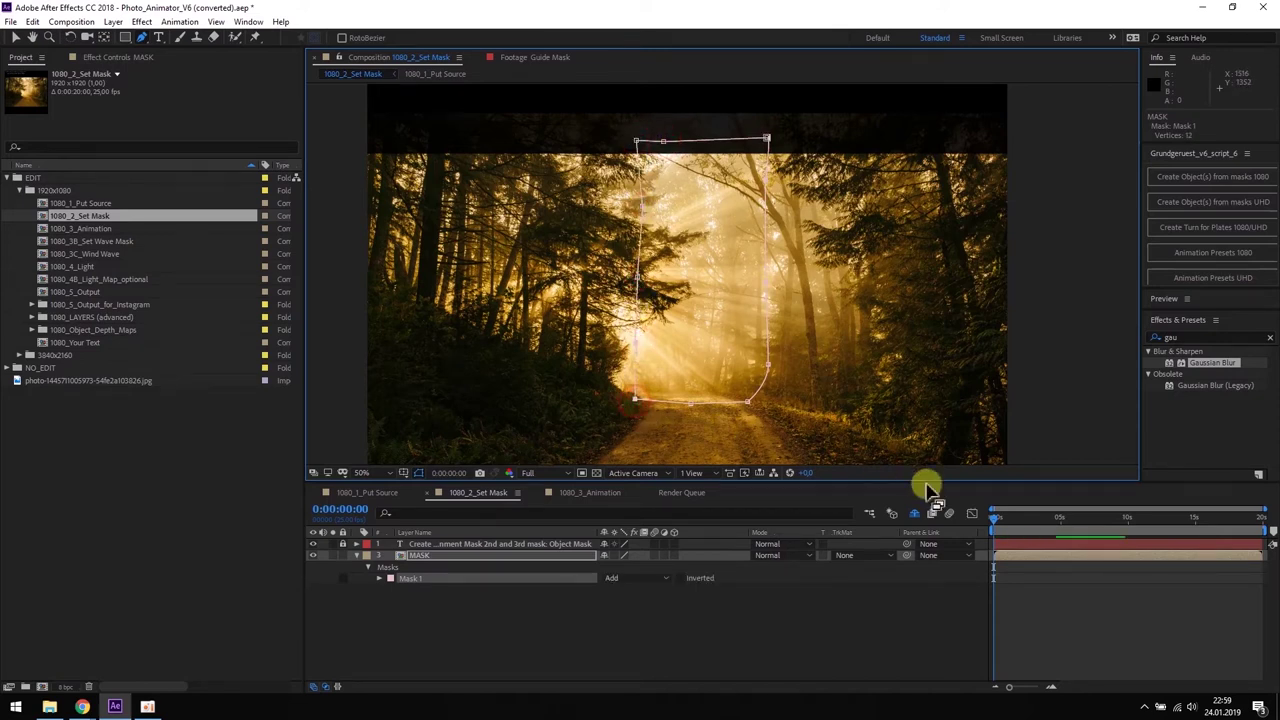
# In 1080_3_Animation, set the Controls layer's Layer Size Mask1 to about 21.94, using Visual Help Mode only while adjusting.
pyautogui.click(590, 492)
pyautogui.click(430, 543)
pyautogui.click(103, 60)
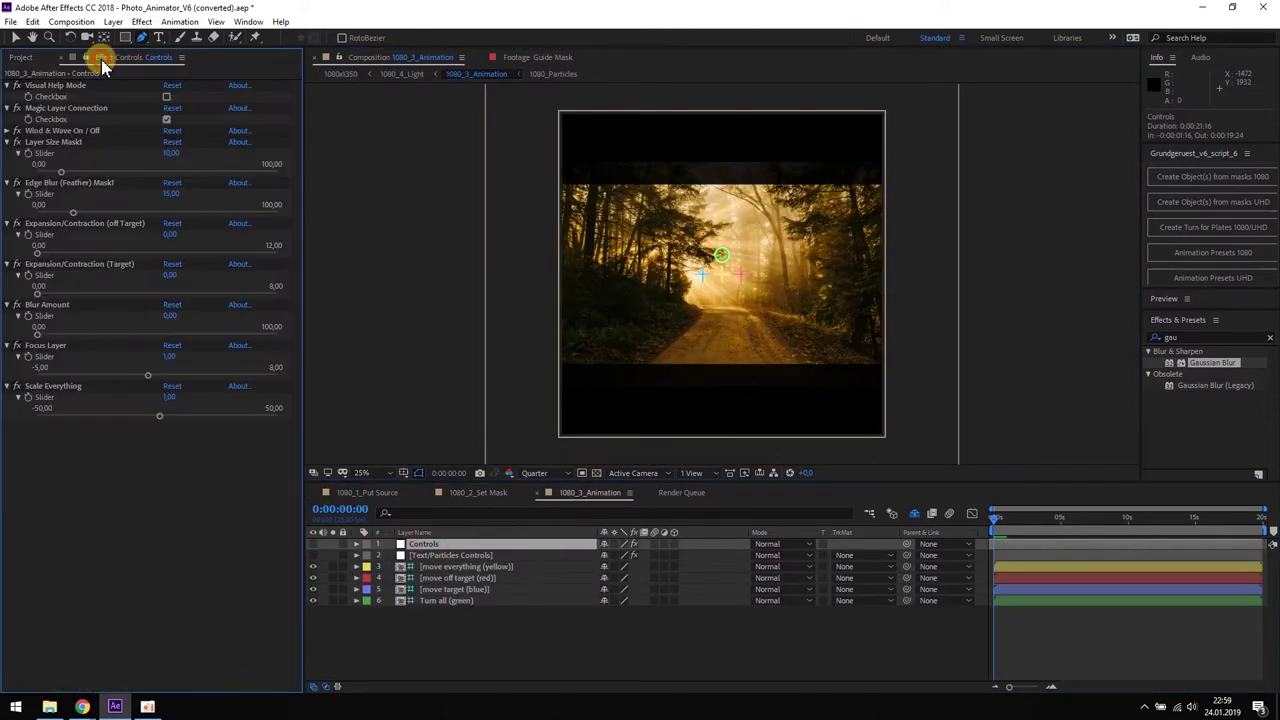
pyautogui.click(166, 96)
pyautogui.moveTo(62, 173); pyautogui.dragTo(96, 193)
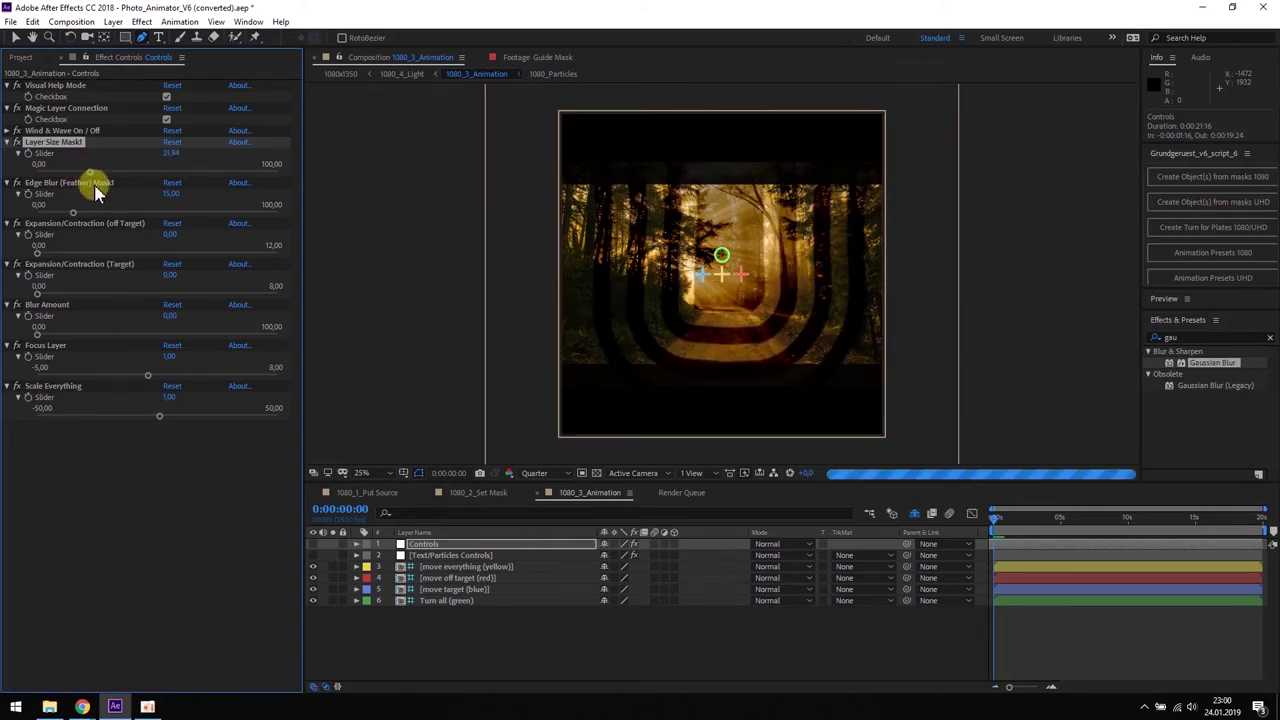
pyautogui.click(167, 97)
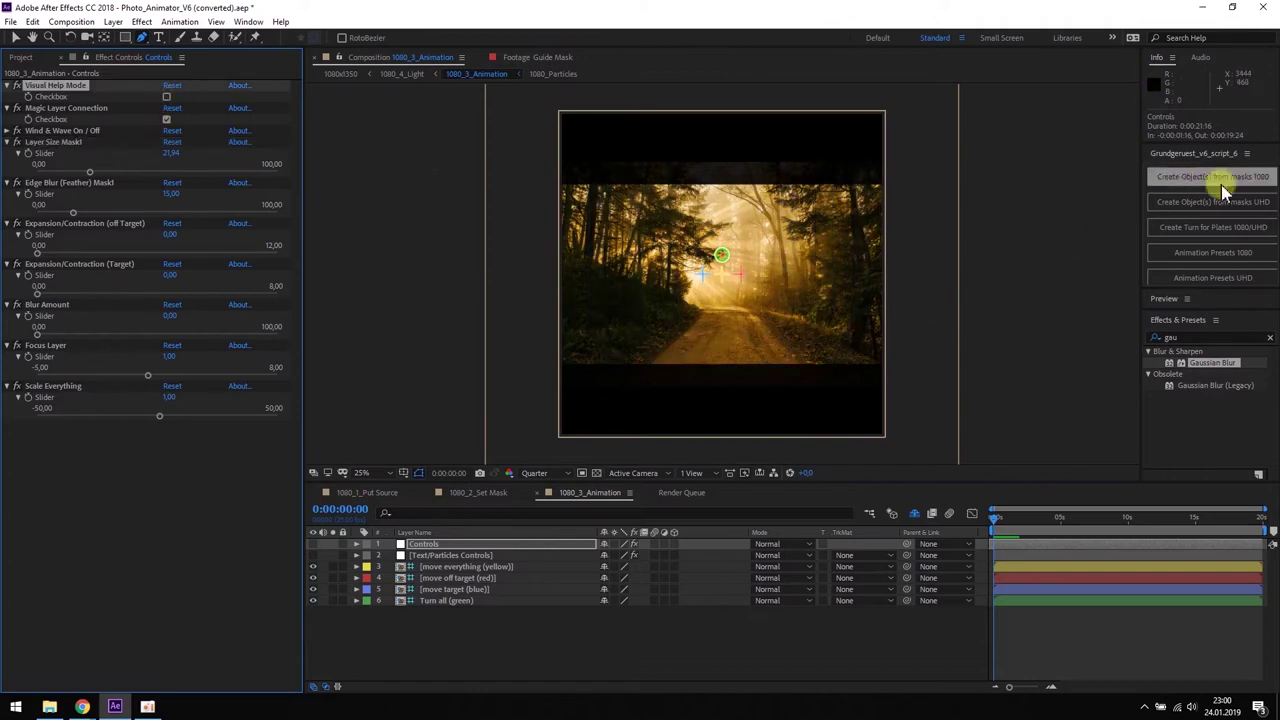
# Create and preview a 2-second Simple Push In animation at high intensity from the Animation Presets 1080 script.
pyautogui.click(1232, 254)
pyautogui.moveTo(703, 266); pyautogui.dragTo(1130, 238)
pyautogui.click(1112, 347)
pyautogui.click(1051, 372)
pyautogui.click(1092, 399)
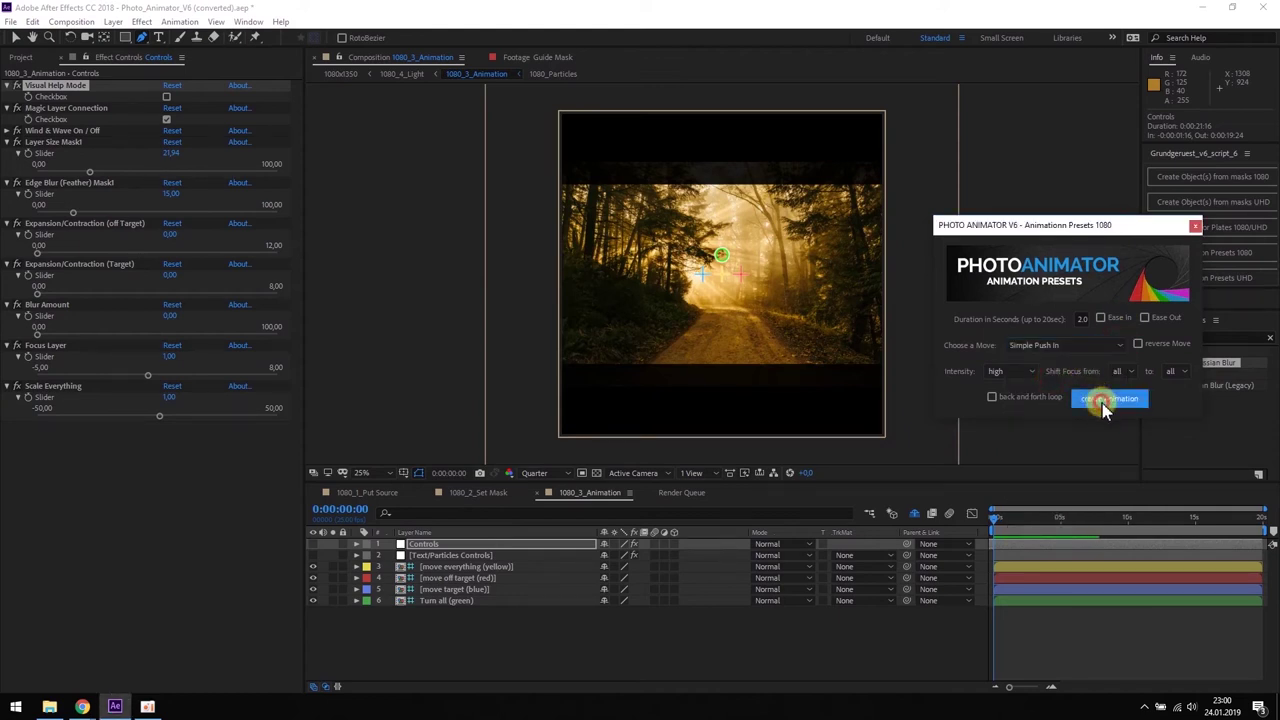
pyautogui.click(994, 519)
pyautogui.press('space')
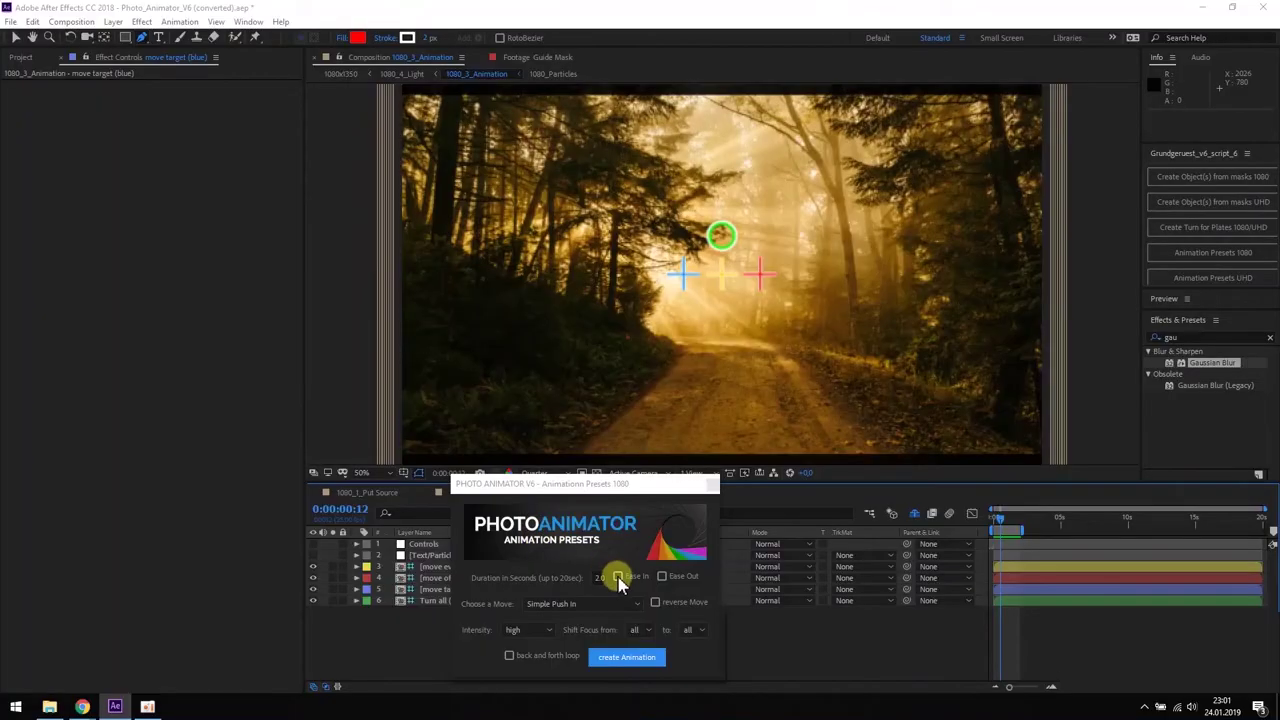
# Create and preview a 3-second Parallel Dolly Left to Right animation with Ease In, Ease Out and back and forth loop enabled.
pyautogui.click(618, 577)
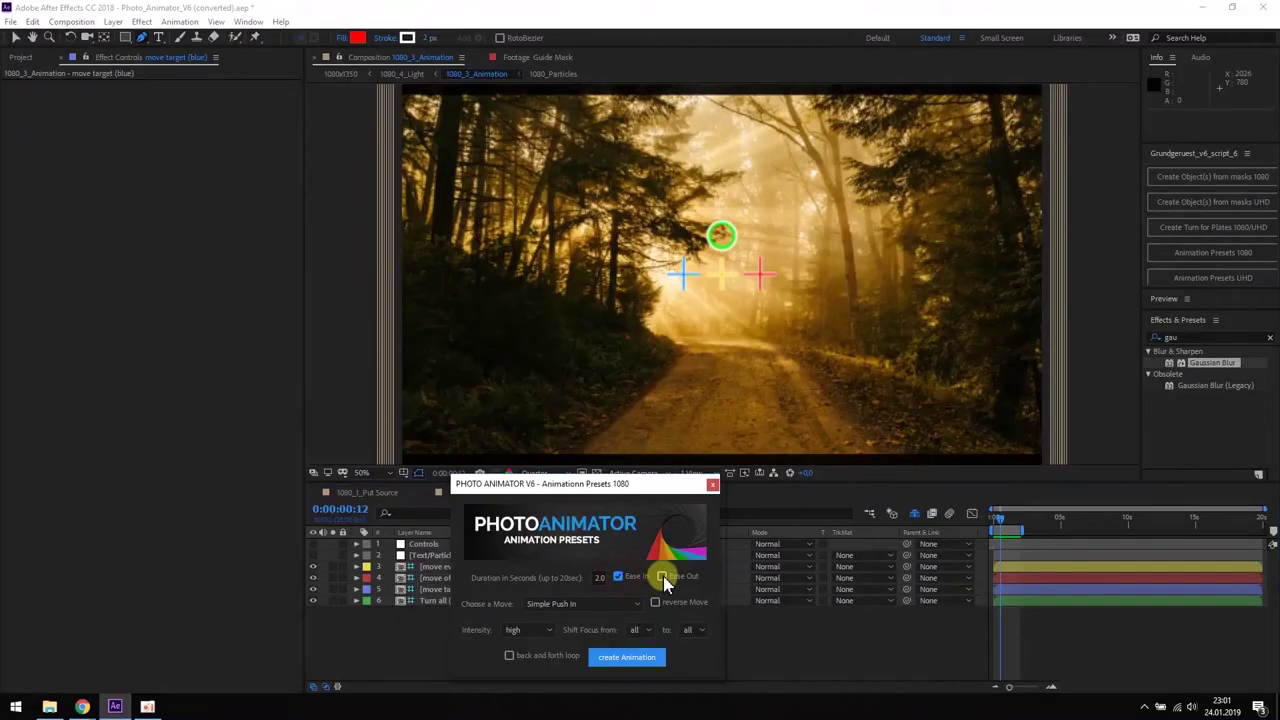
pyautogui.click(597, 580)
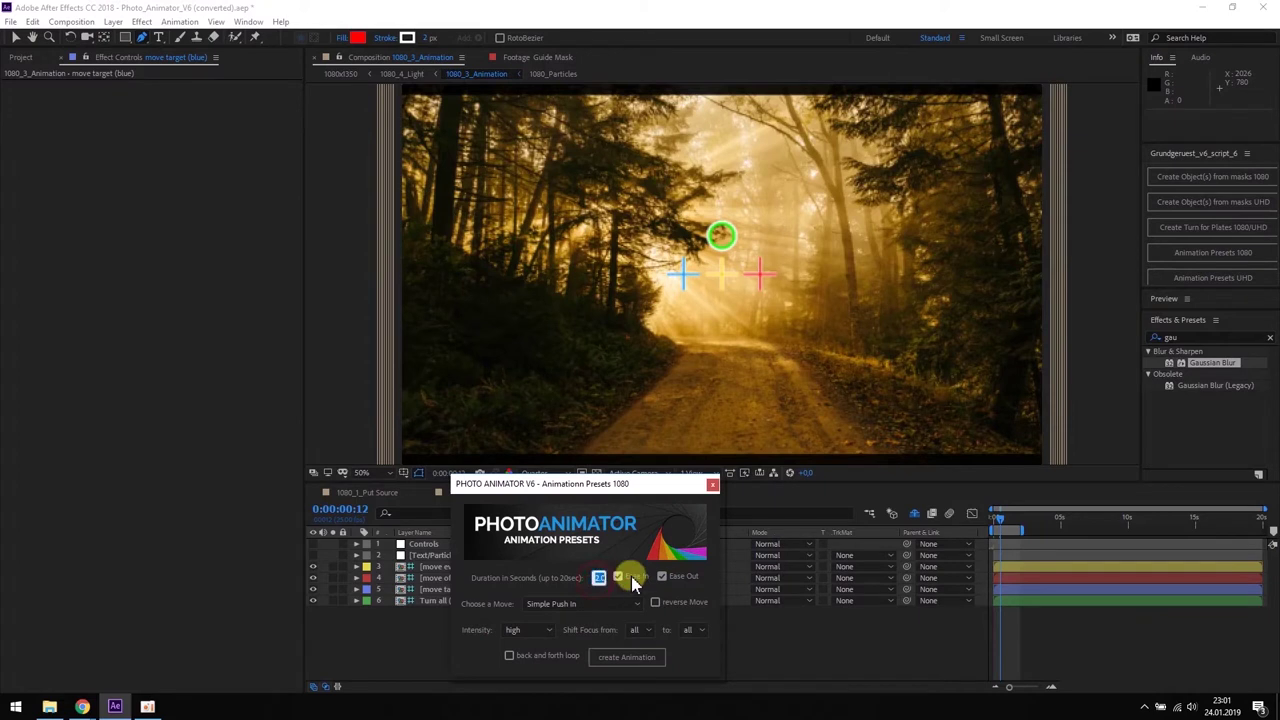
pyautogui.click(636, 606)
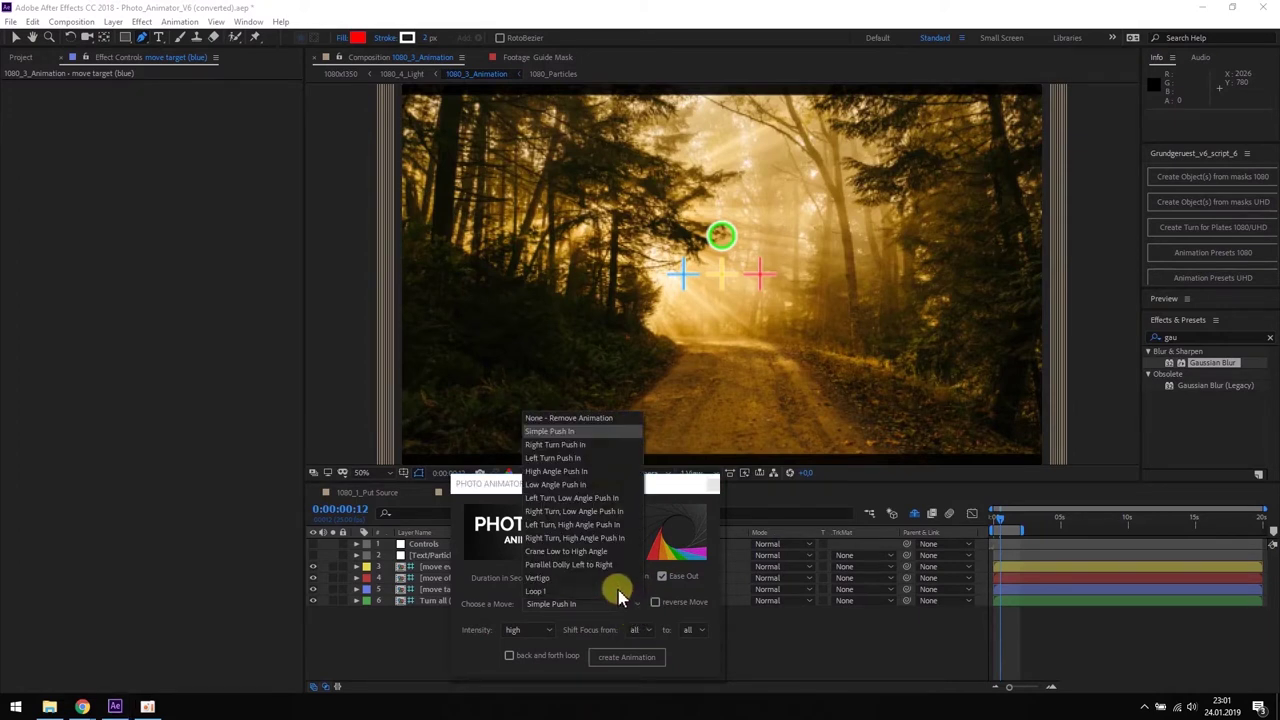
pyautogui.click(608, 566)
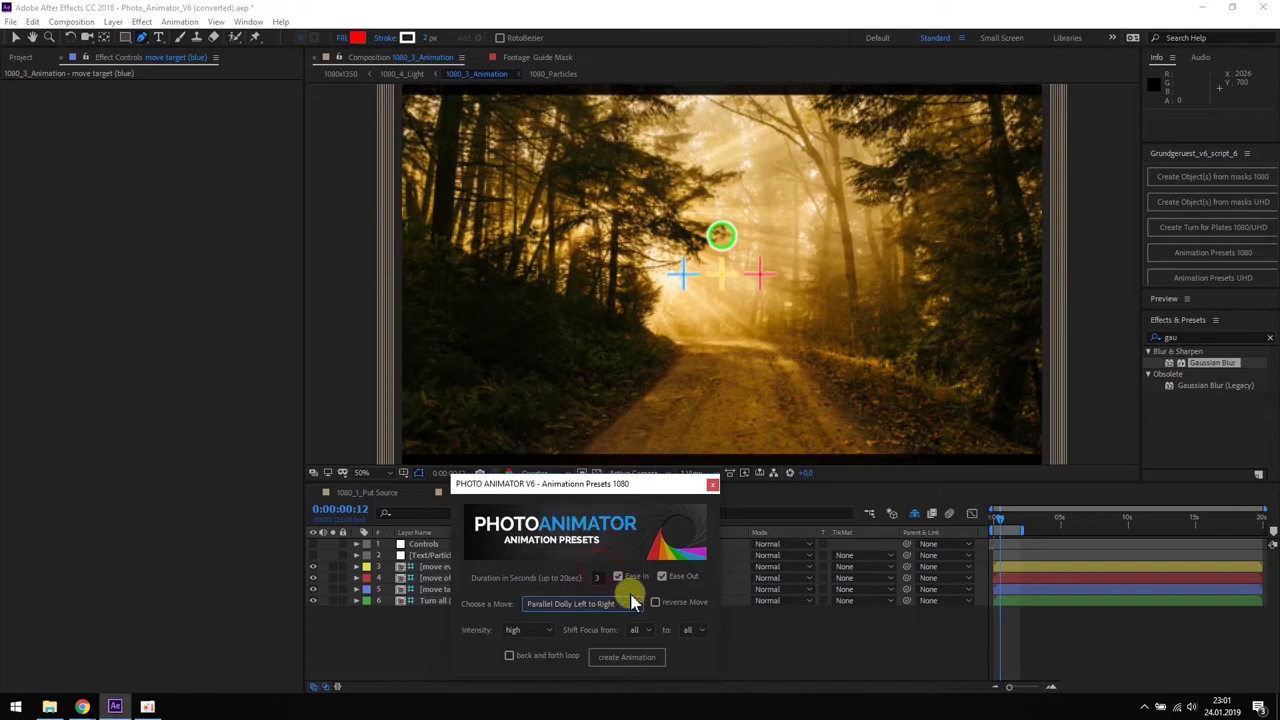
pyautogui.click(509, 656)
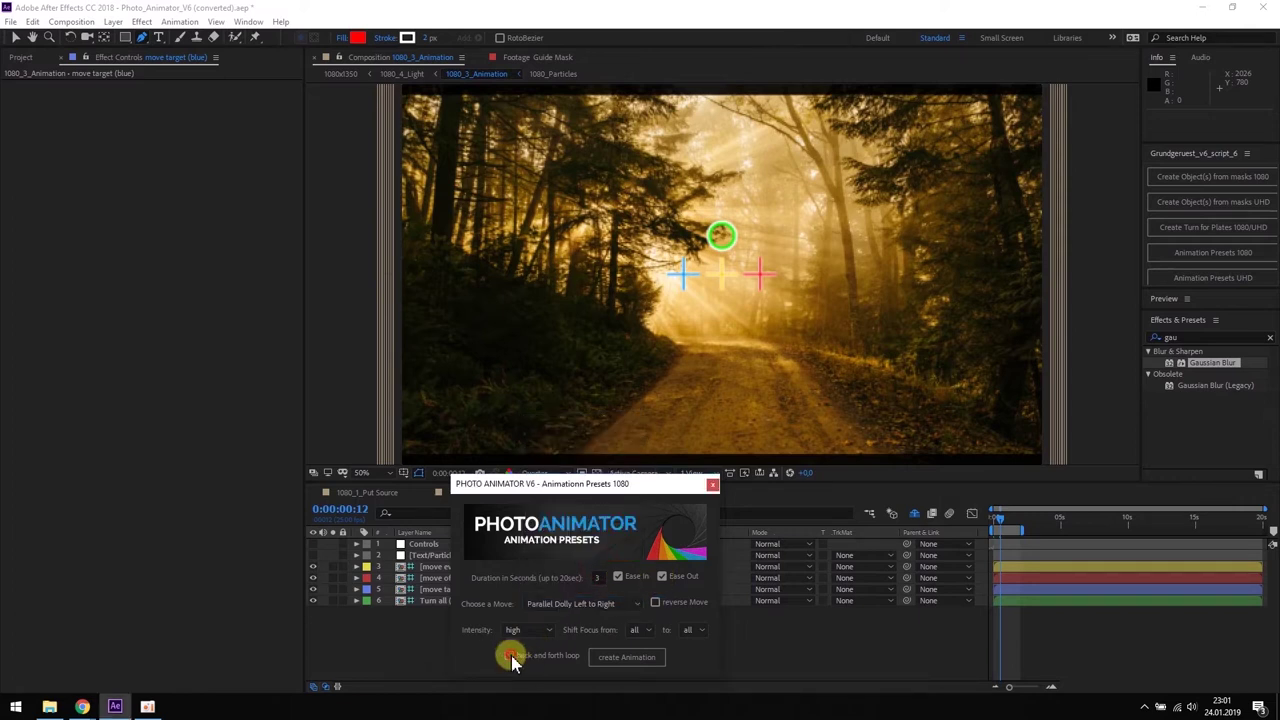
pyautogui.click(650, 668)
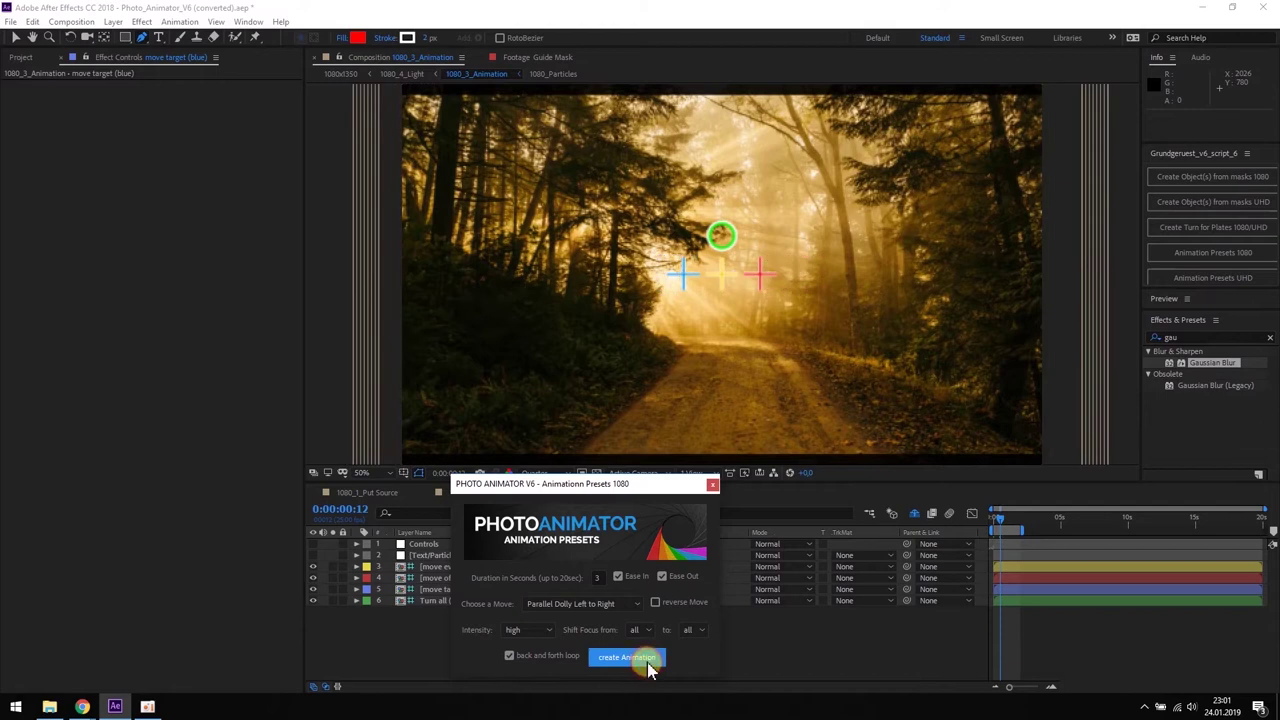
pyautogui.click(995, 520)
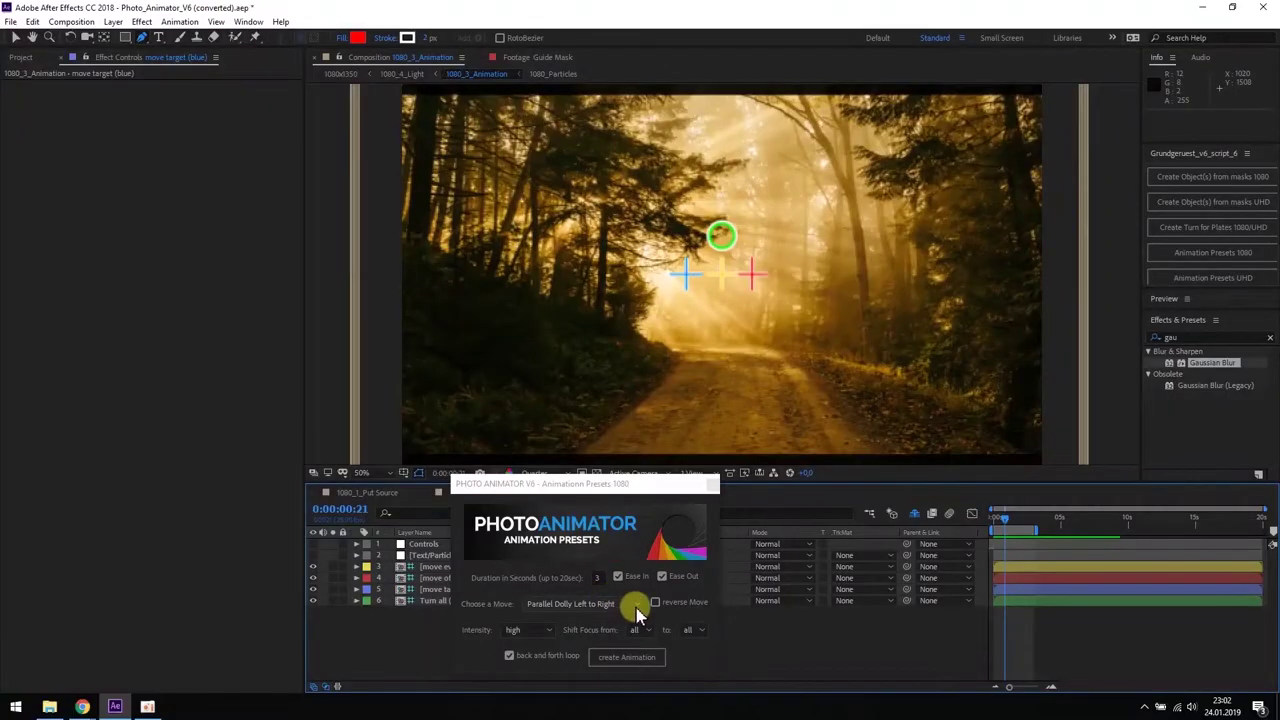
# Create a Loop 1 animation with easing and back and forth loop disabled, preview it, and close the presets dialog.
pyautogui.click(637, 606)
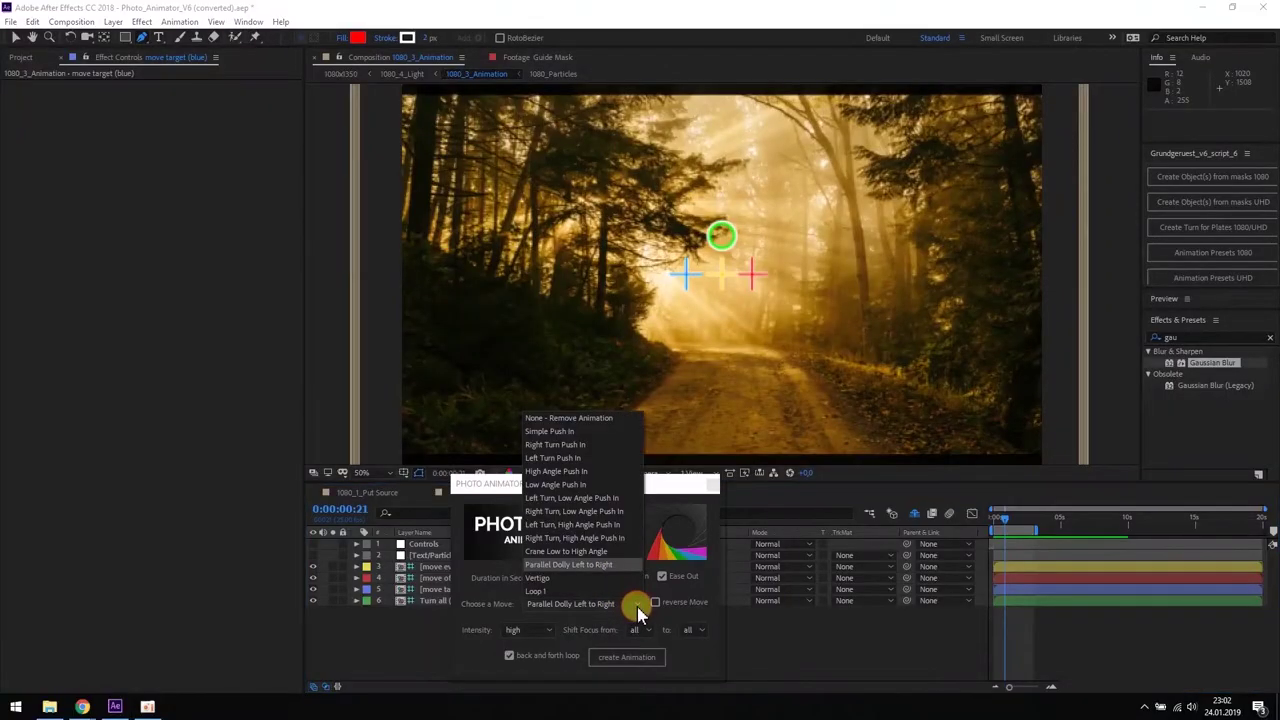
pyautogui.click(566, 592)
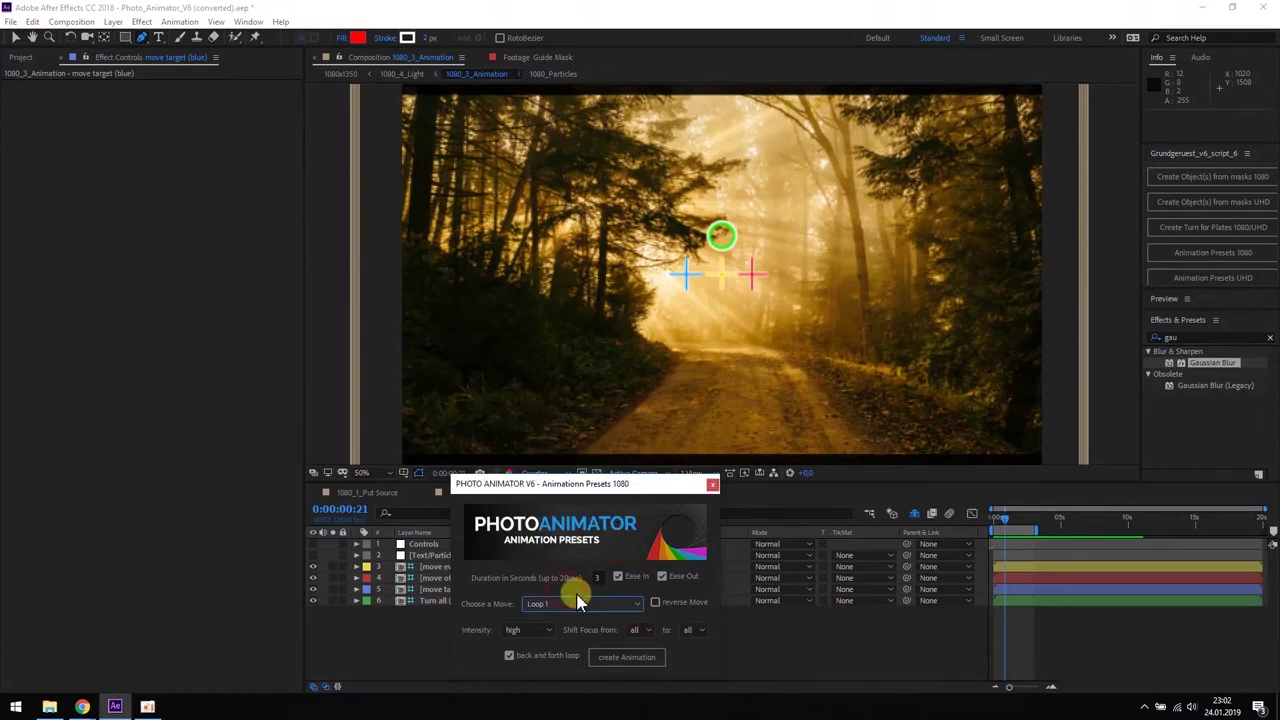
pyautogui.click(618, 579)
pyautogui.click(509, 655)
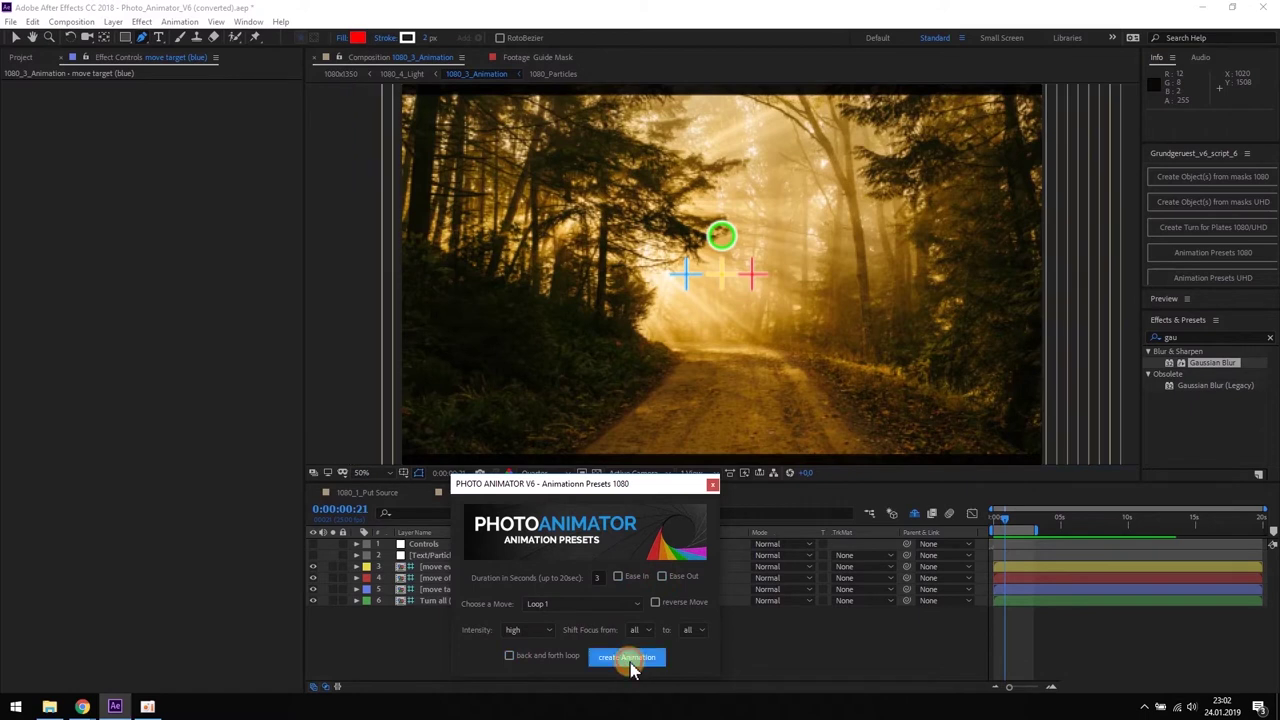
pyautogui.click(1004, 520)
pyautogui.press('space')
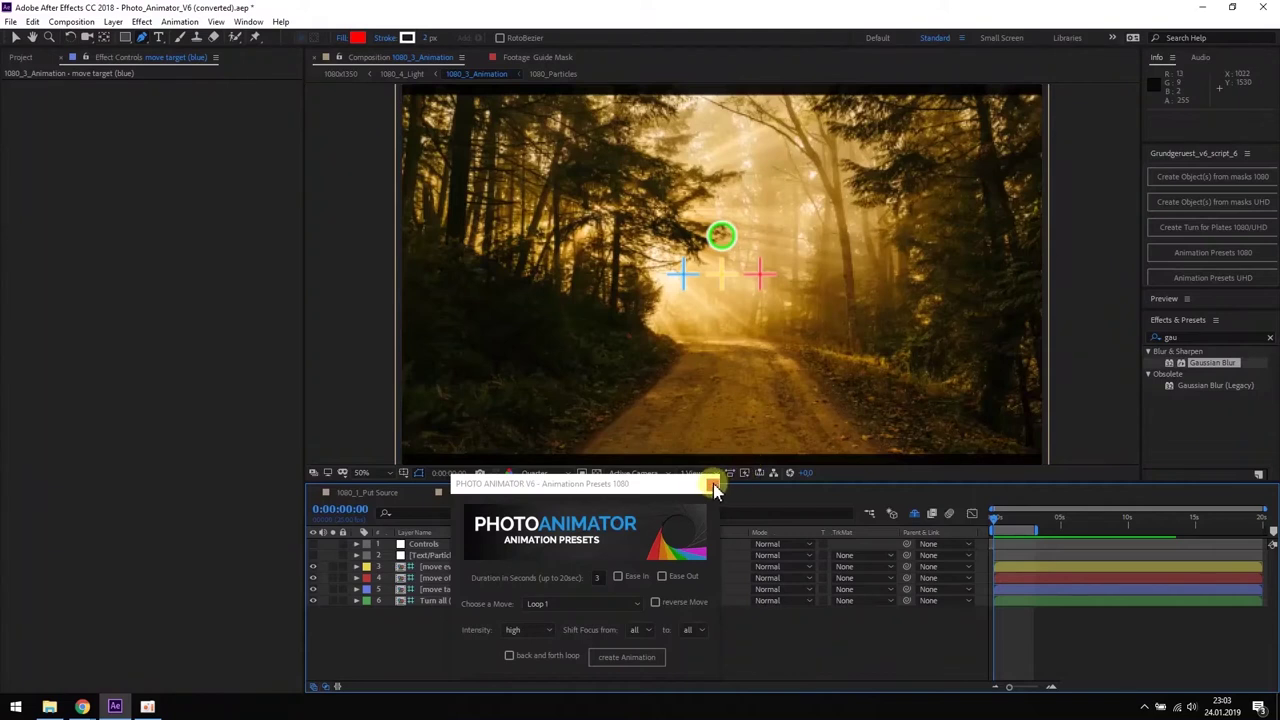
pyautogui.click(711, 488)
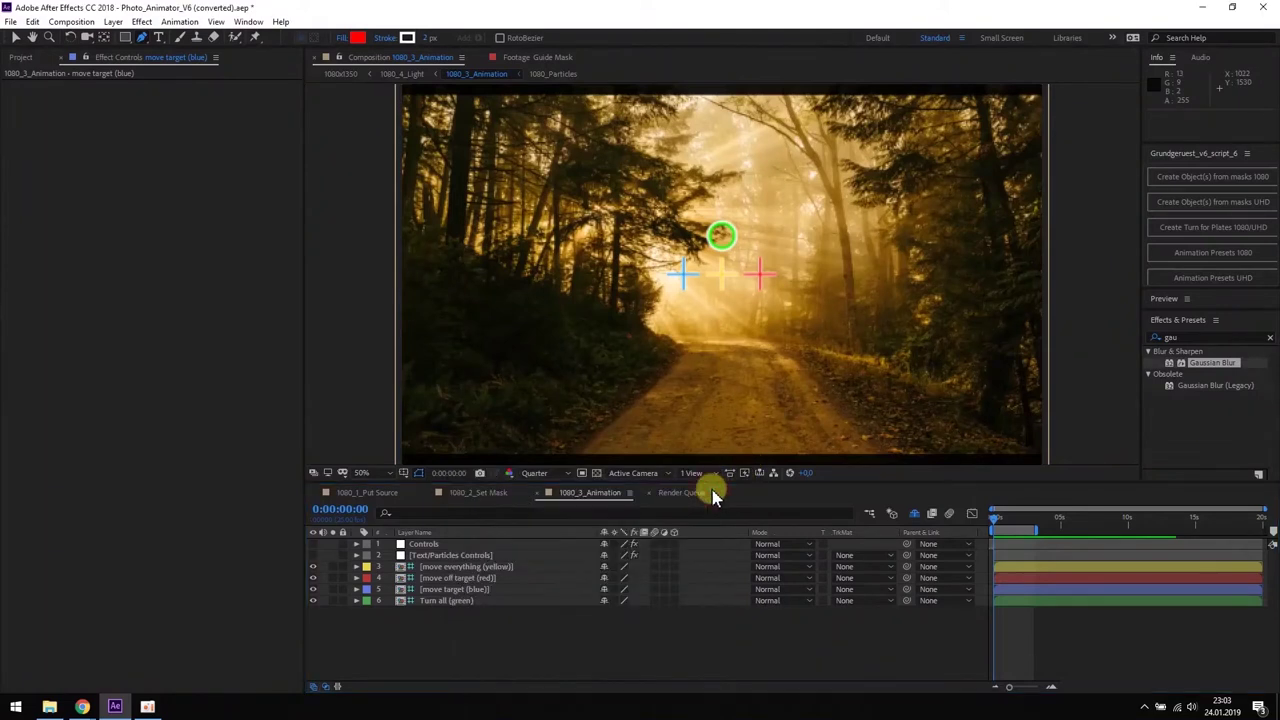
# In 1080_4_Light, draw a closed mask on the Light Controls, Mask and Map layer around the upper trees left of the bright opening.
pyautogui.click(20, 58)
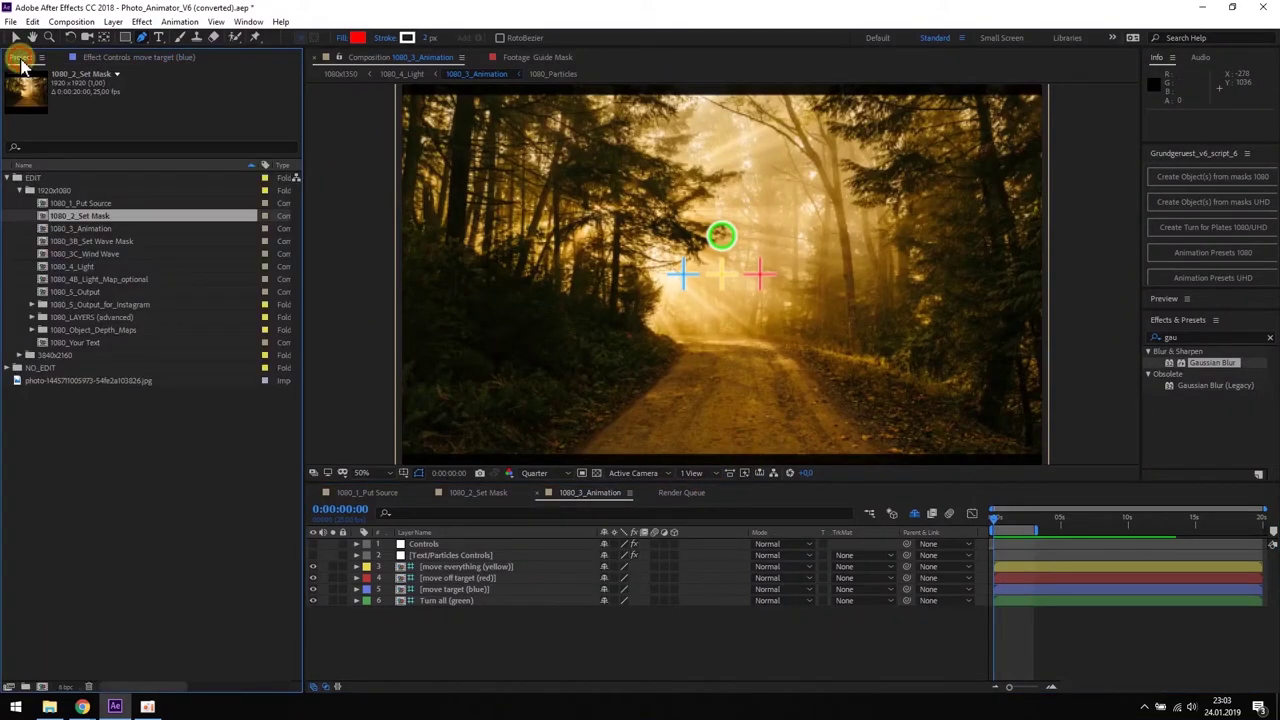
pyautogui.doubleClick(75, 269)
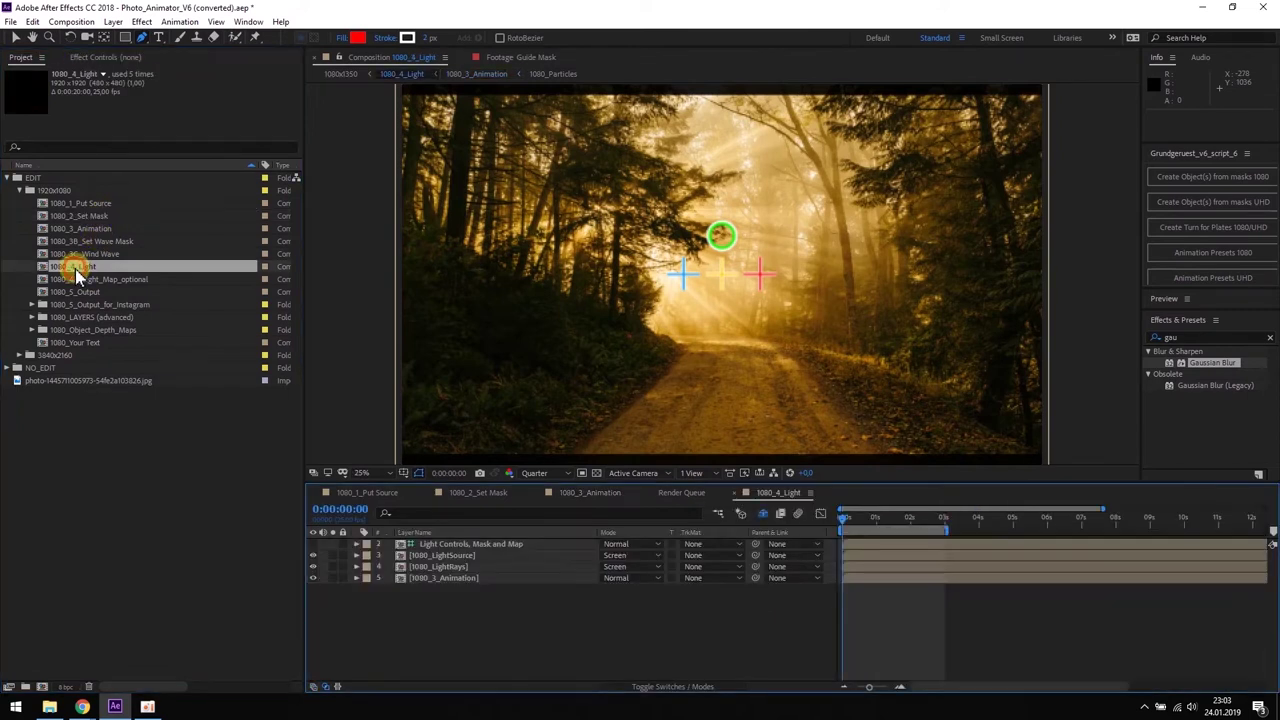
pyautogui.click(462, 546)
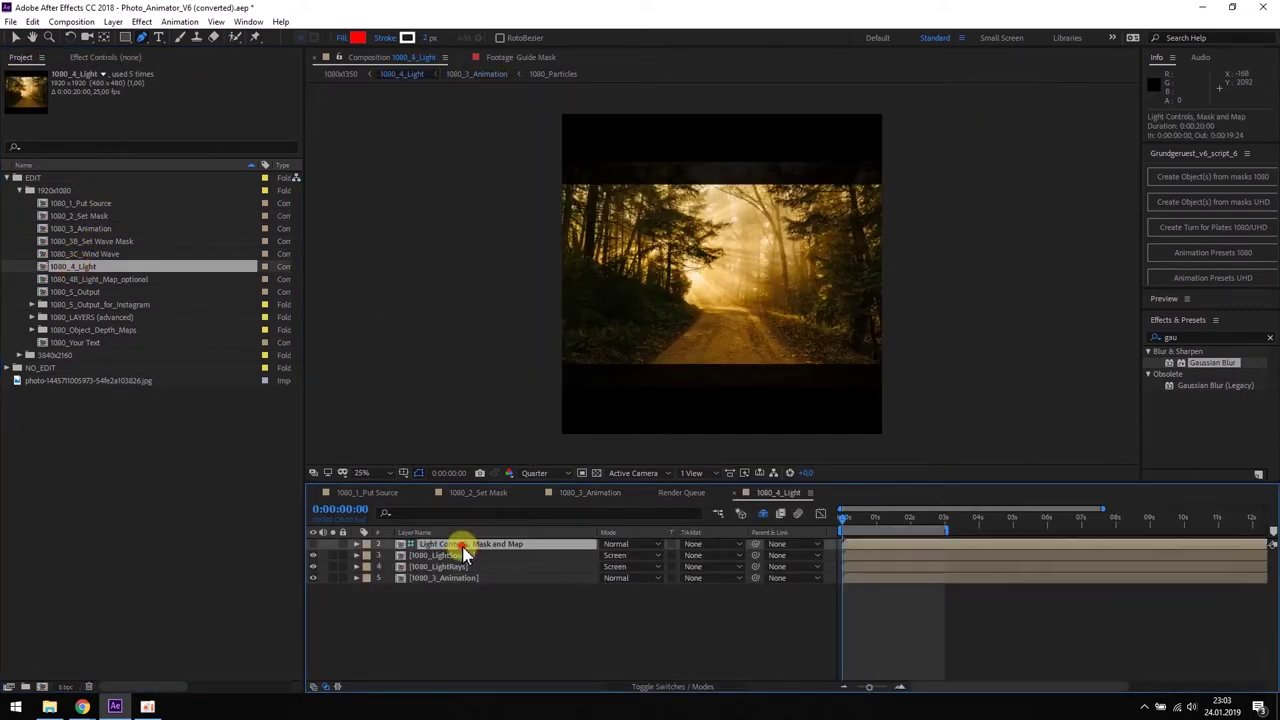
pyautogui.click(141, 38)
pyautogui.click(618, 250)
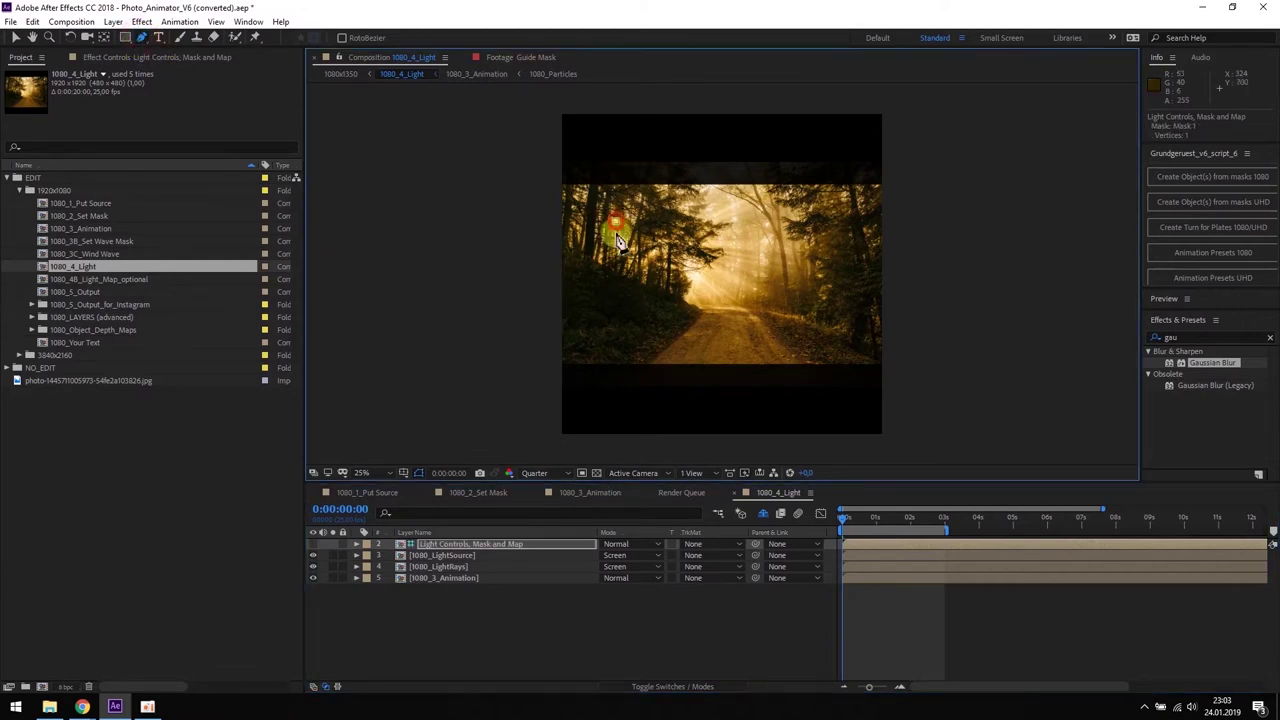
pyautogui.click(645, 268)
pyautogui.click(668, 264)
pyautogui.click(685, 245)
pyautogui.click(690, 215)
pyautogui.click(683, 183)
pyautogui.click(648, 175)
pyautogui.click(615, 180)
pyautogui.click(613, 212)
pyautogui.click(617, 229)
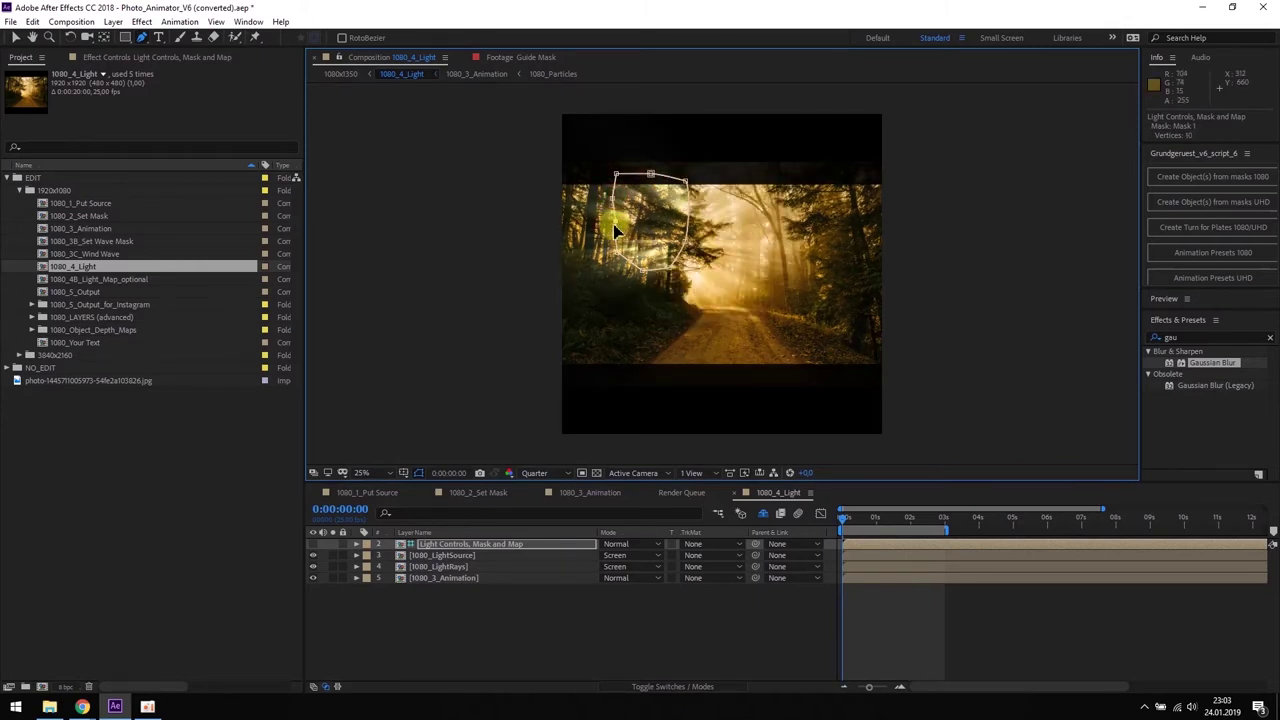
# Move the Point of Light Source to about 516, 798, among the trees near the lower part of the mask.
pyautogui.click(105, 60)
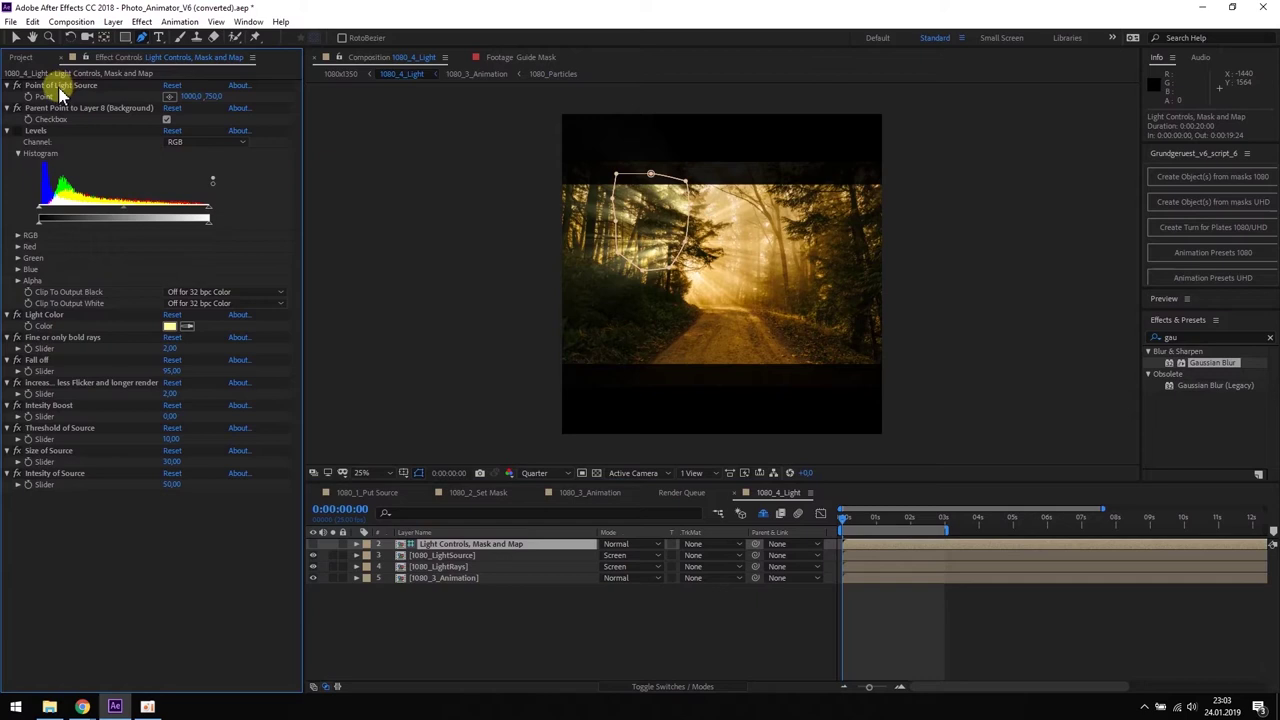
pyautogui.click(61, 88)
pyautogui.click(16, 40)
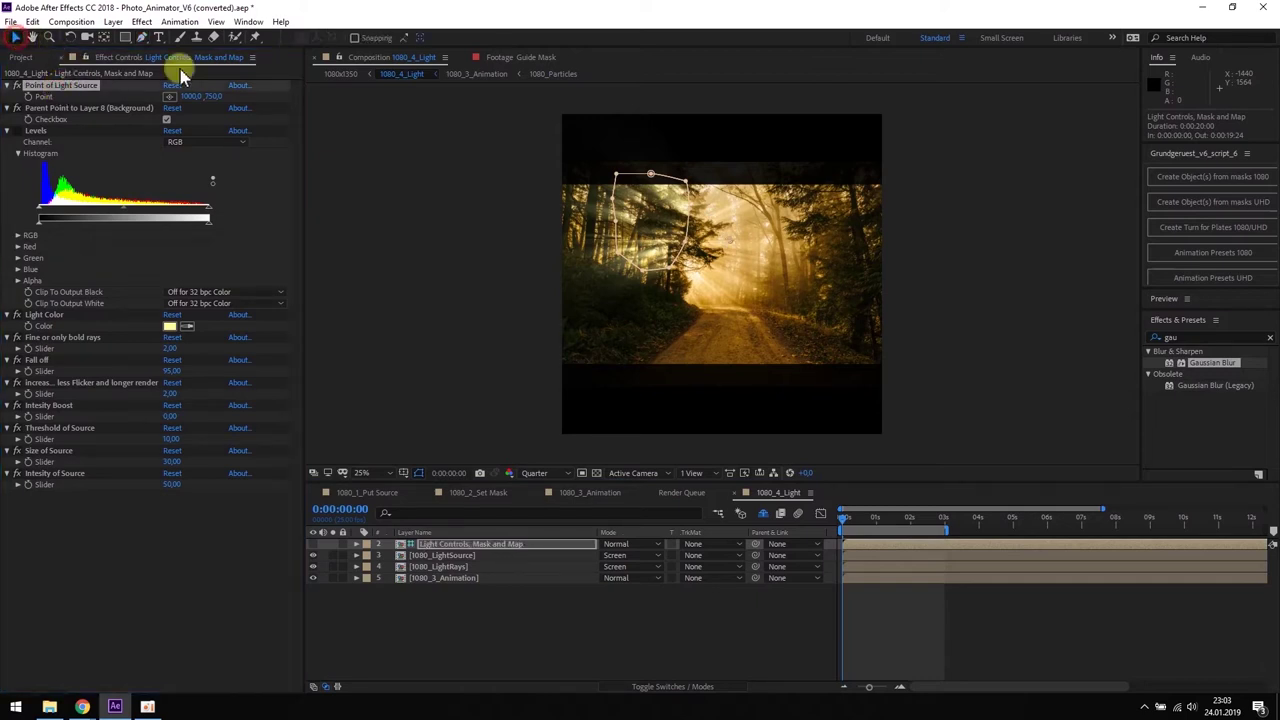
pyautogui.moveTo(728, 240); pyautogui.dragTo(650, 250)
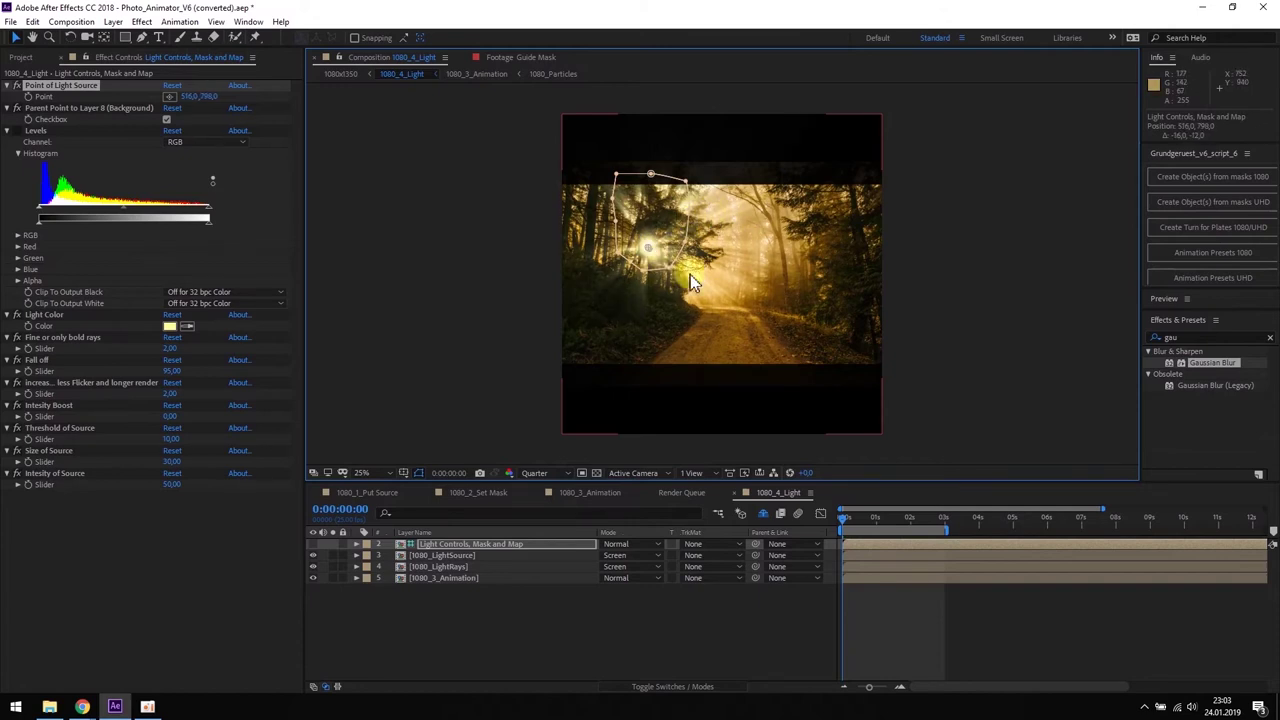
pyautogui.press('.')
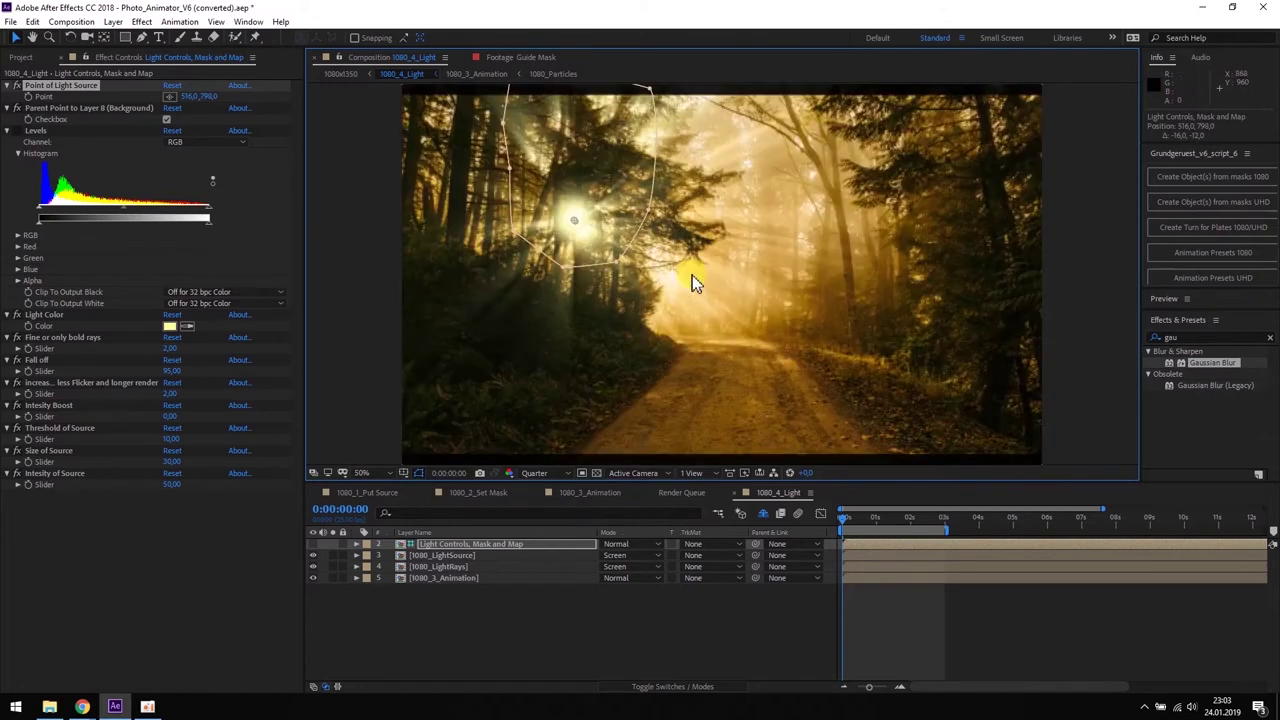
# Set the Light Color of the light controls to the warm orange FEC874.
pyautogui.click(171, 326)
pyautogui.moveTo(1033, 486); pyautogui.dragTo(1040, 497)
pyautogui.moveTo(925, 353); pyautogui.dragTo(939, 345)
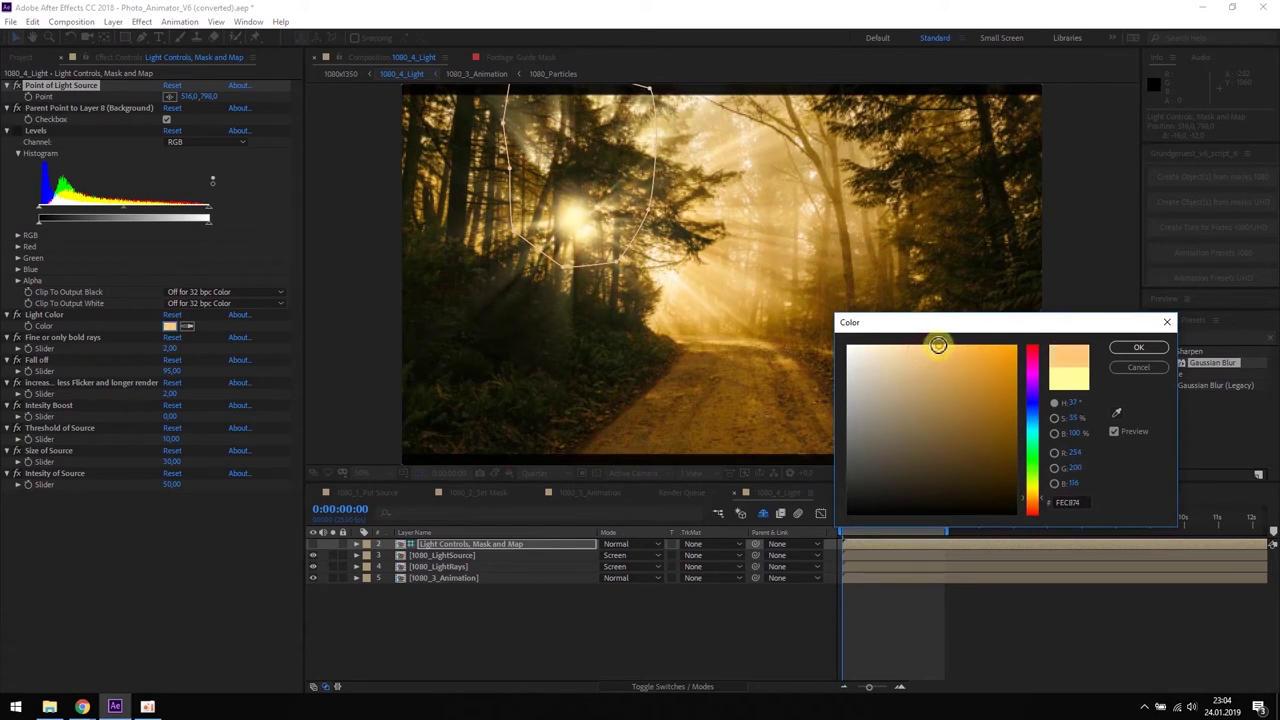
pyautogui.click(1138, 347)
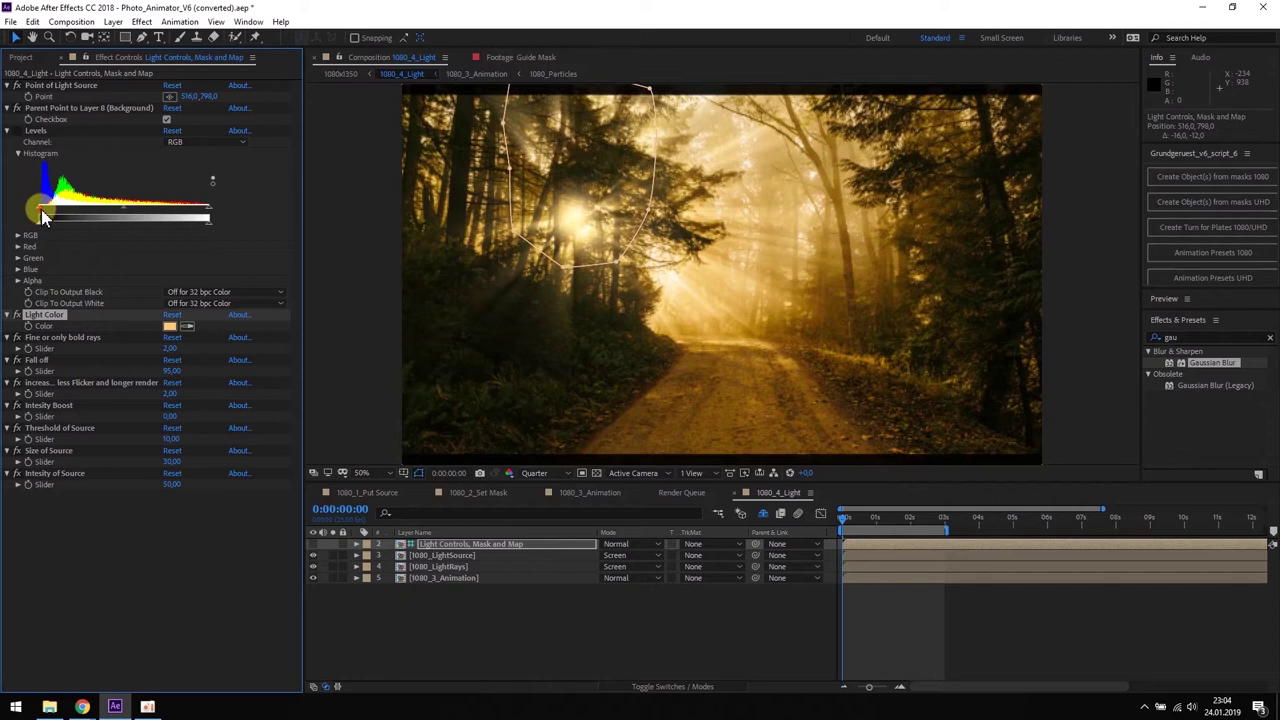
# Narrow the Levels input range of the light controls by raising the input black and lowering the input white.
pyautogui.moveTo(42, 216); pyautogui.dragTo(66, 216)
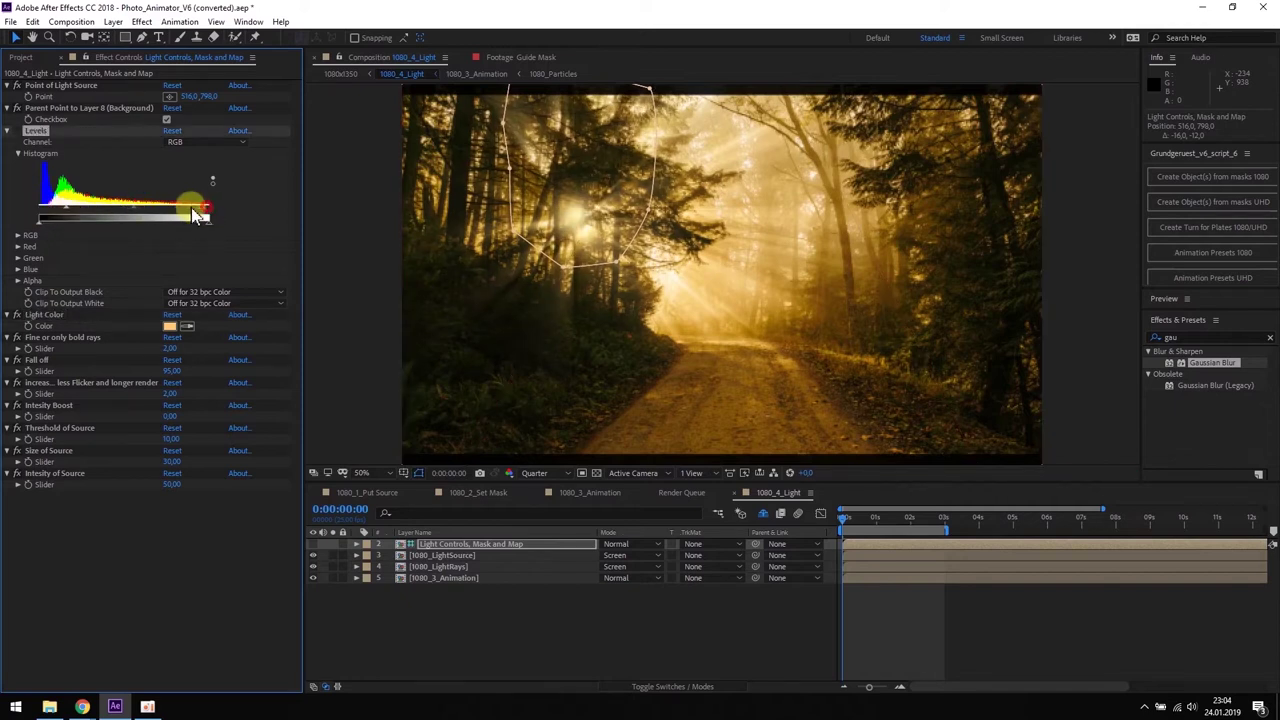
pyautogui.moveTo(193, 210); pyautogui.dragTo(153, 210)
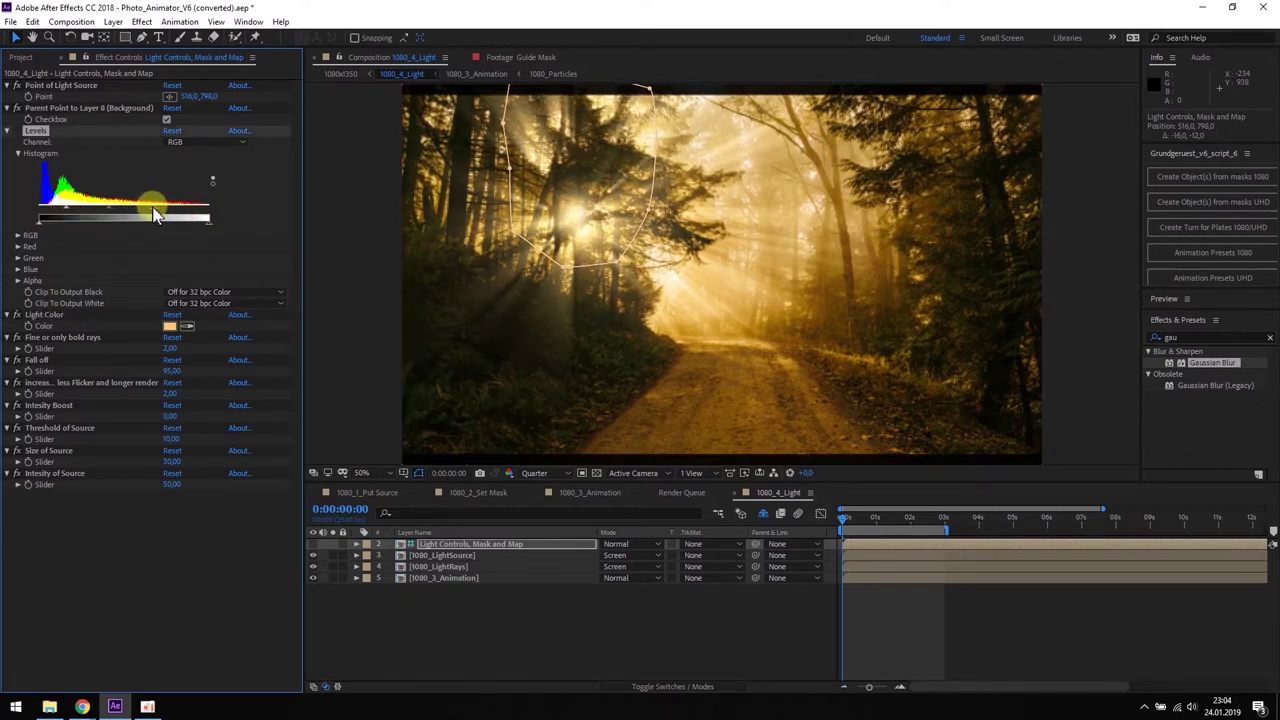
# Set the Fall off of the light controls to 98.75.
pyautogui.click(17, 371)
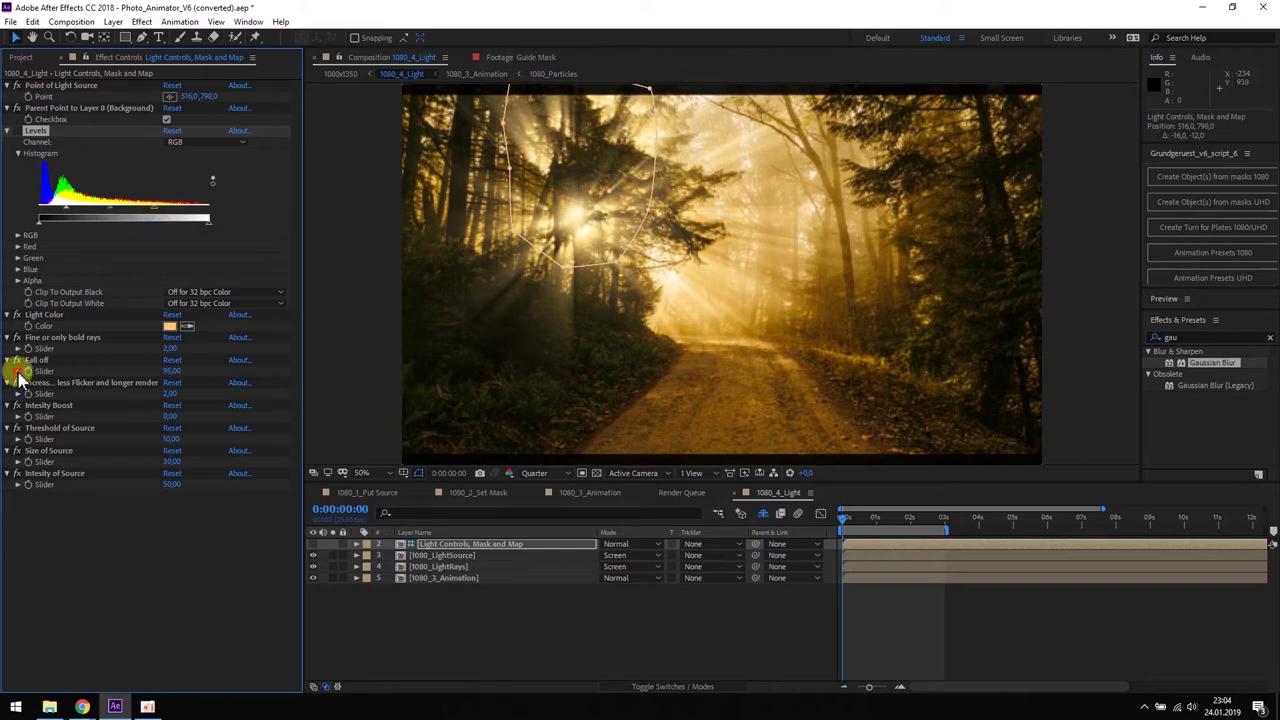
pyautogui.moveTo(238, 396); pyautogui.dragTo(264, 391)
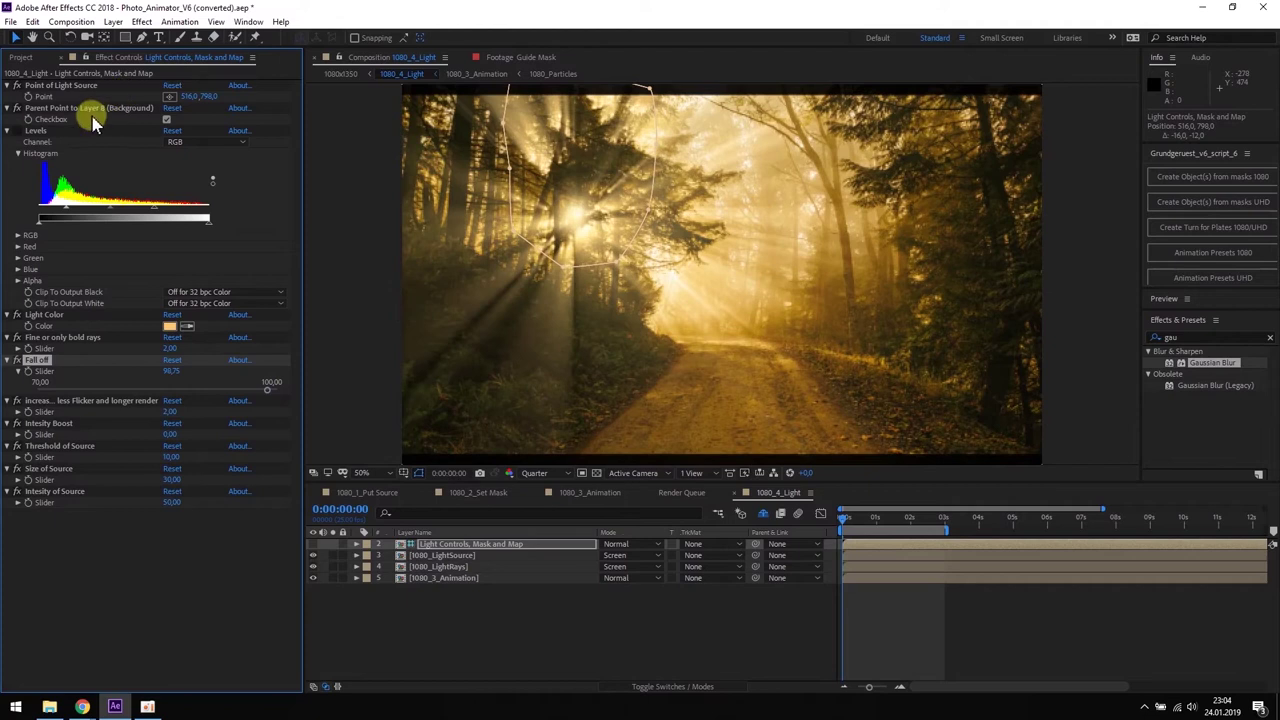
pyautogui.click(166, 120)
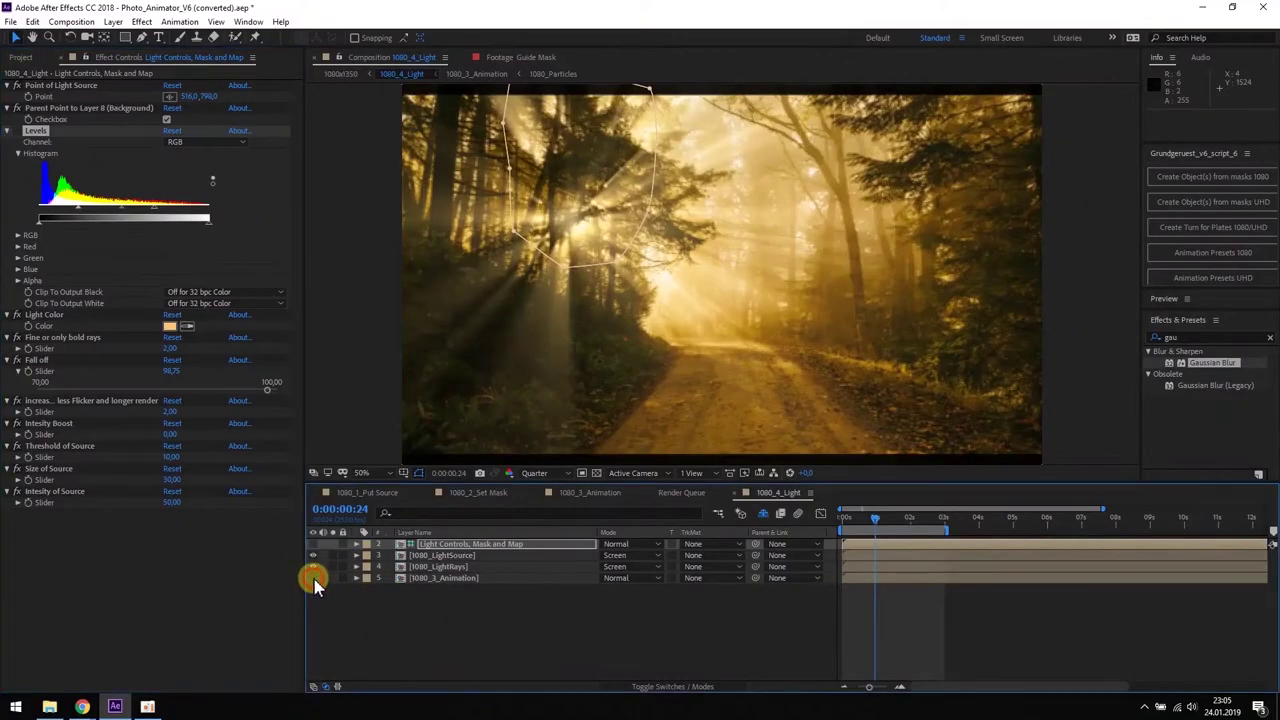
# Isolate the rays by hiding 1080_3_Animation, and set Intensity Boost 0.89, Threshold of Source 42.22, Size of Source 40.56 and Intensity of Source 56.39.
pyautogui.click(313, 578)
pyautogui.moveTo(122, 209); pyautogui.dragTo(111, 208)
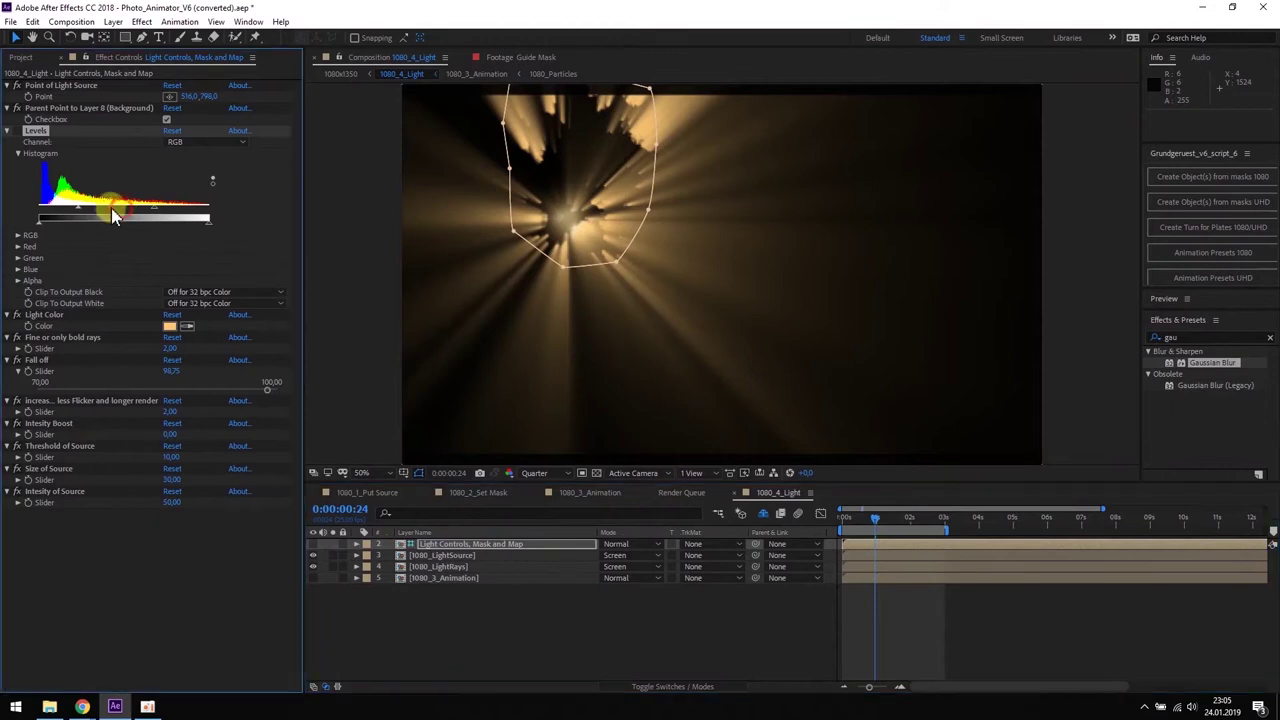
pyautogui.moveTo(163, 451); pyautogui.dragTo(172, 458)
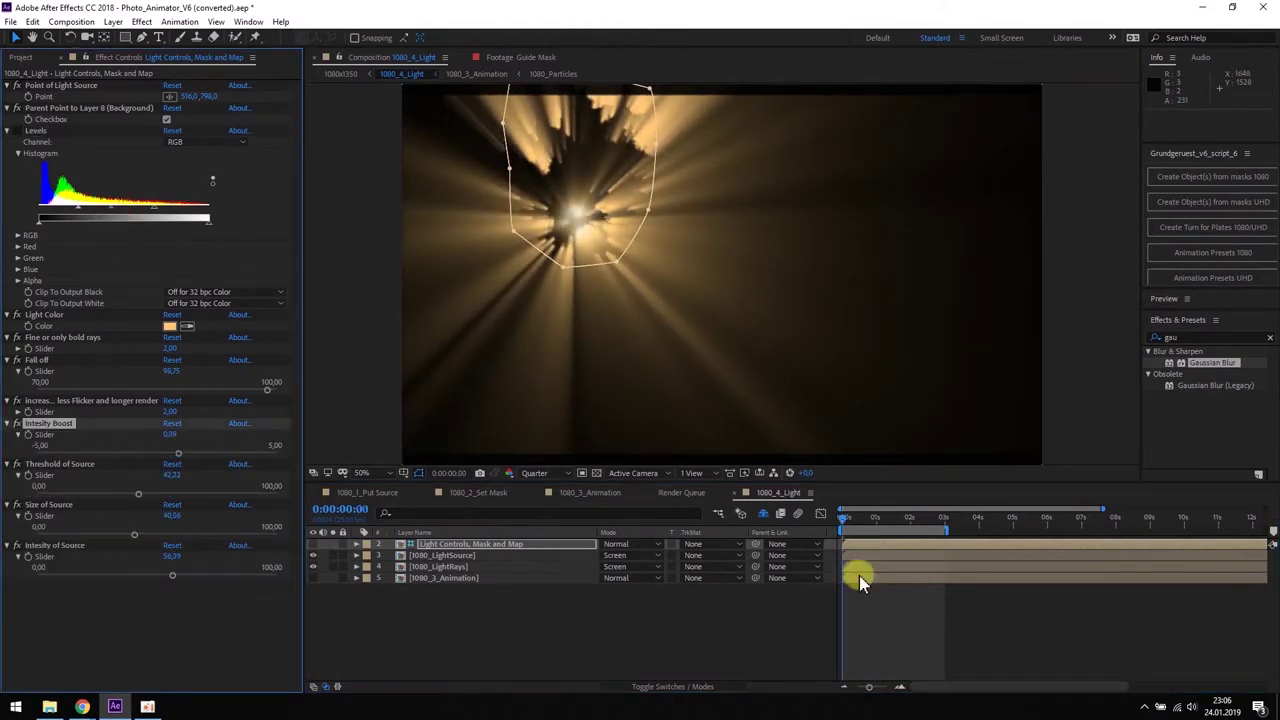
# Preview the light ray animation in 1080_4_Light from the start of the timeline.
pyautogui.press('space')
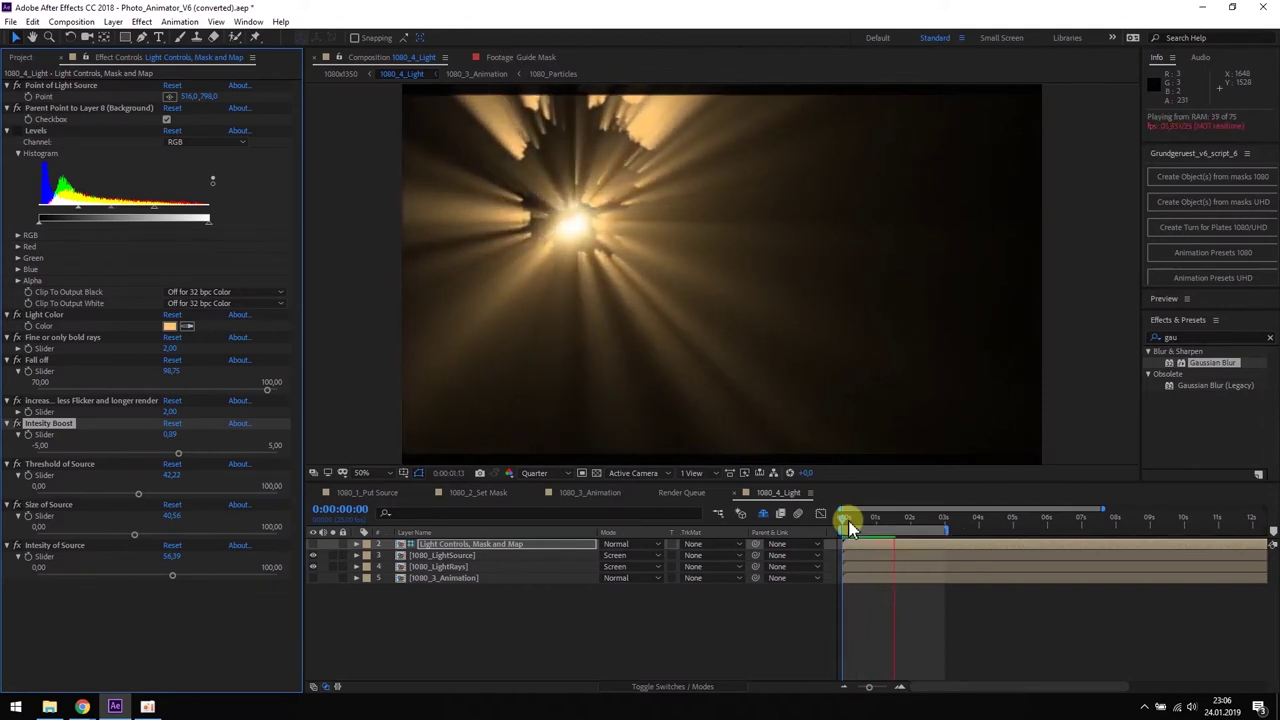
pyautogui.press('space')
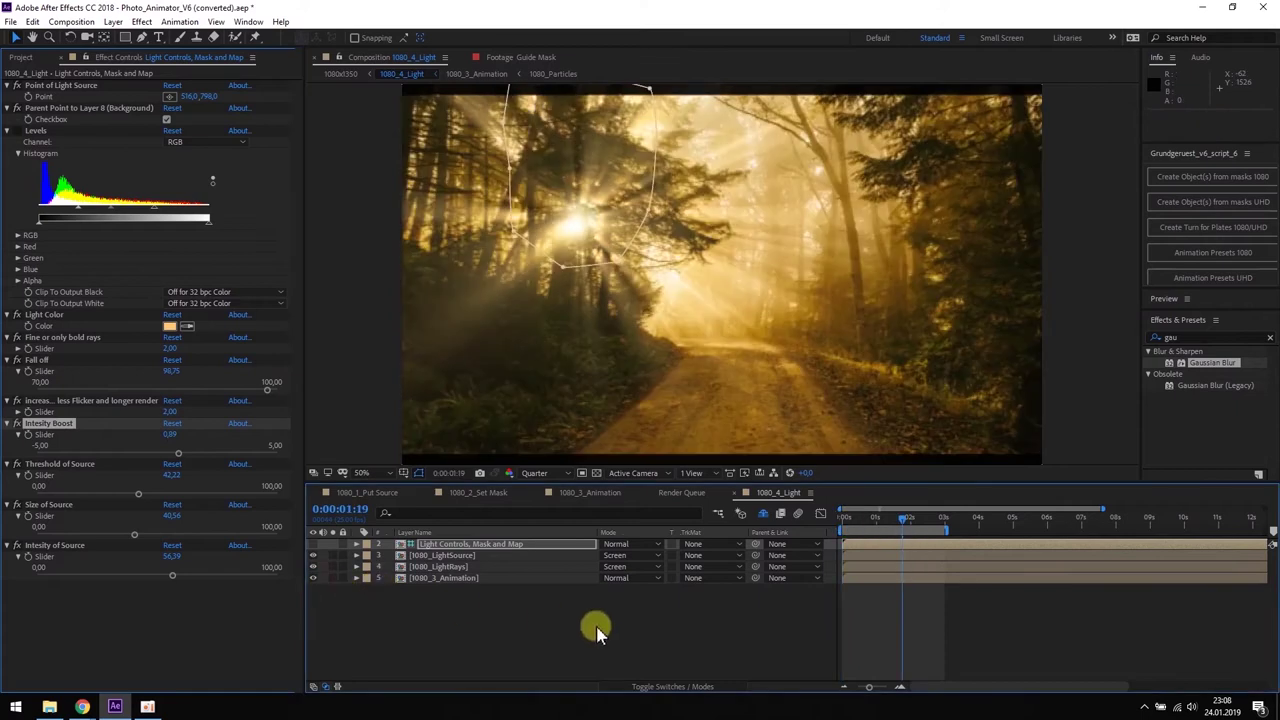
pyautogui.click(848, 518)
pyautogui.press('space')
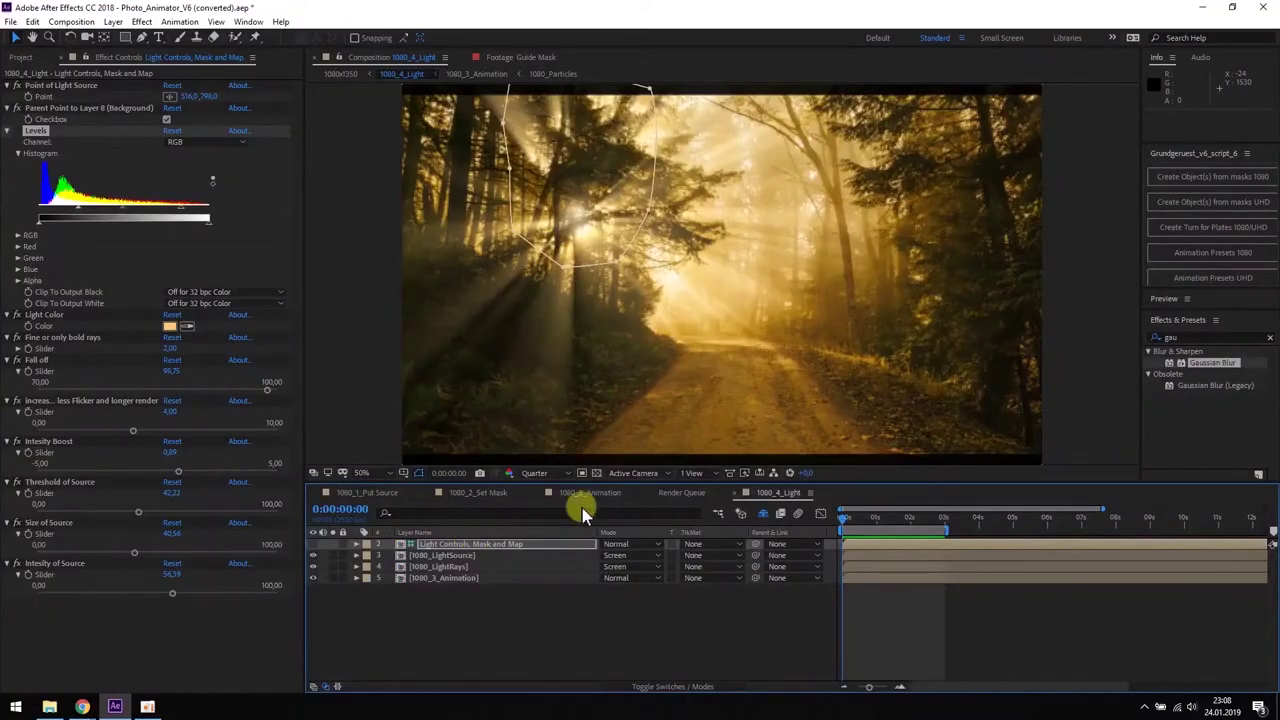
# Turn on the particles in the Text/Particles Controls layer of 1080_3_Animation.
pyautogui.click(592, 492)
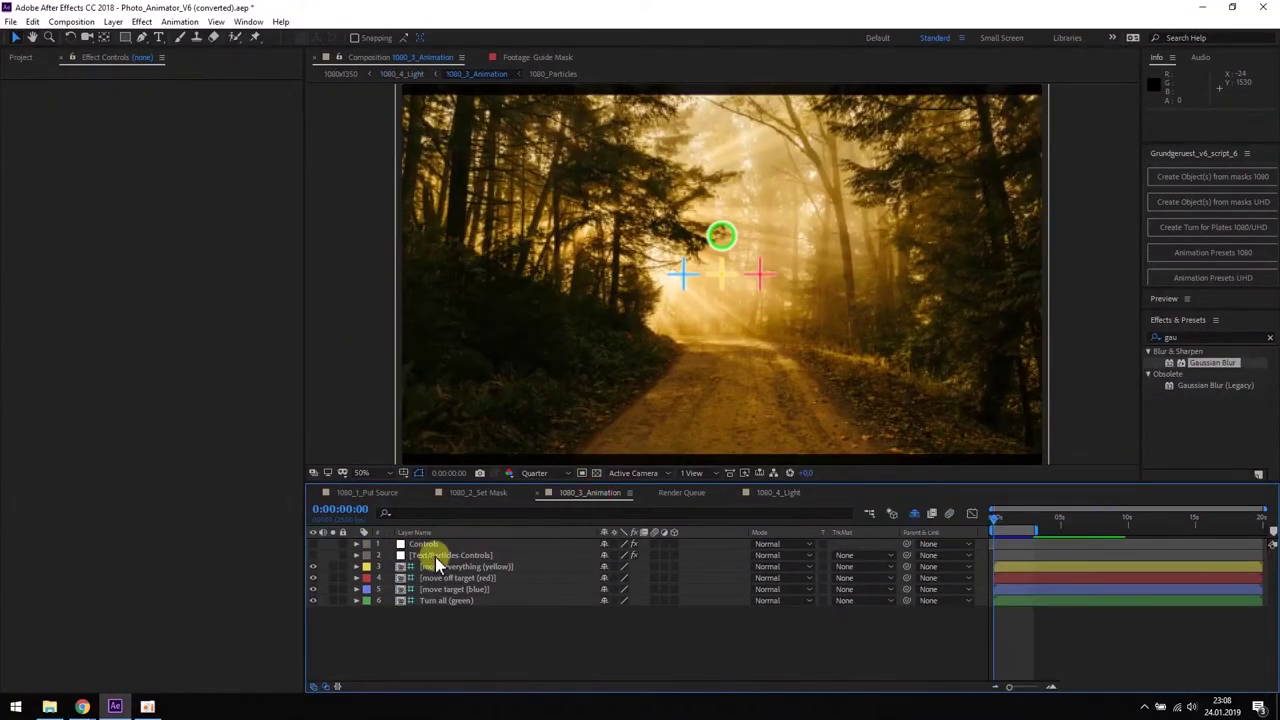
pyautogui.click(436, 557)
pyautogui.click(166, 206)
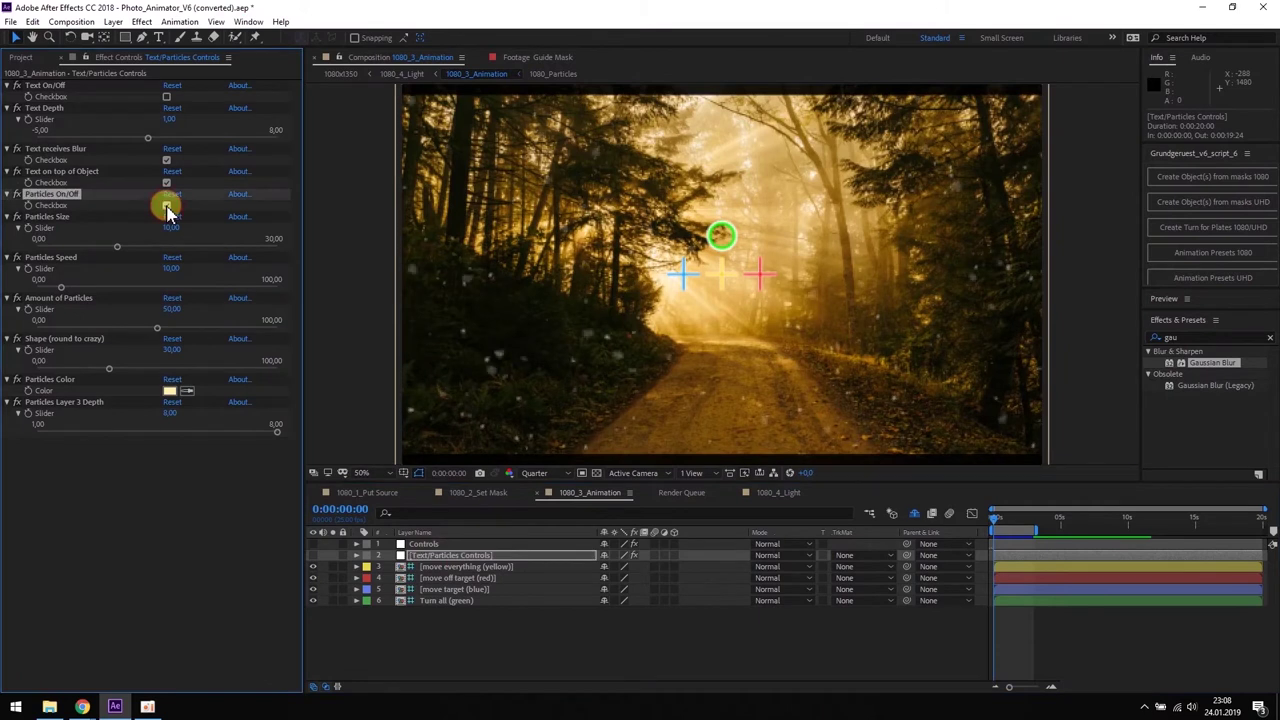
# Set Particles Speed to 0, Amount of Particles to about 26.11 and Particles Size to 8.67.
pyautogui.moveTo(171, 268); pyautogui.dragTo(160, 268)
pyautogui.moveTo(158, 331); pyautogui.dragTo(100, 329)
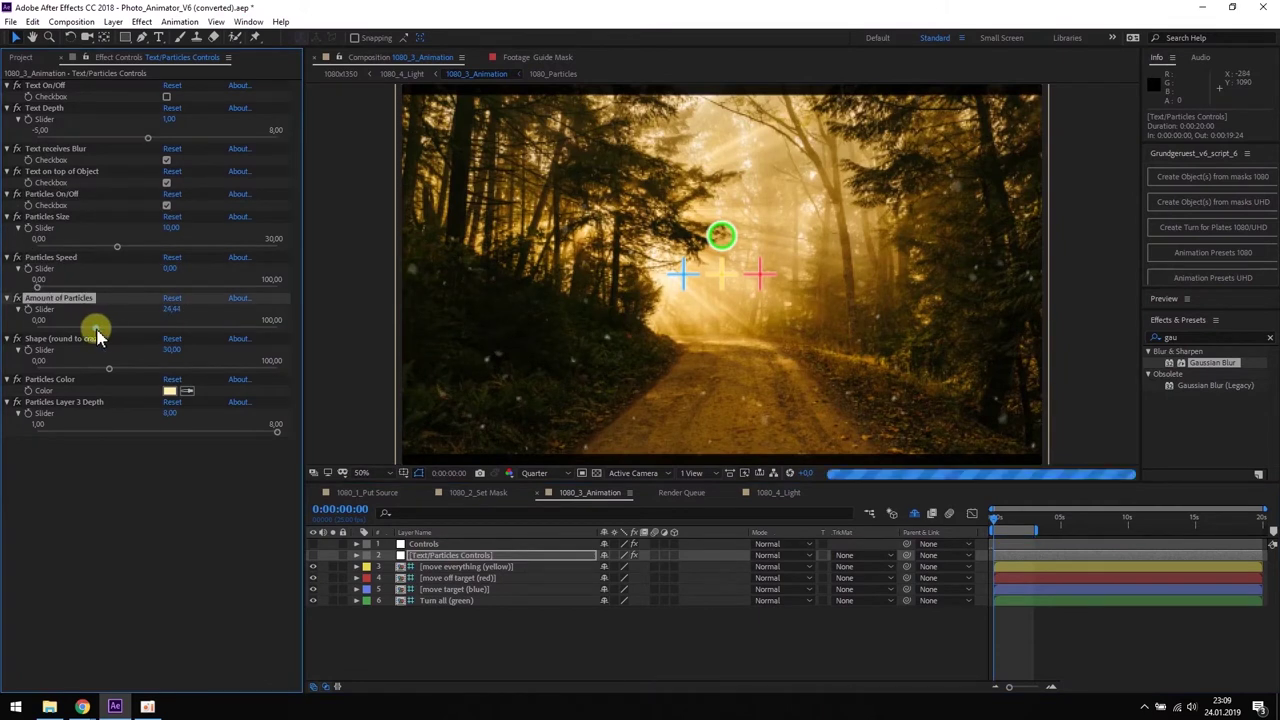
pyautogui.click(116, 248)
pyautogui.moveTo(100, 250); pyautogui.dragTo(106, 249)
# Set the Particles Color to a pale warm orange around FCE0AE and return to the 1080_4_Light composition.
pyautogui.click(171, 390)
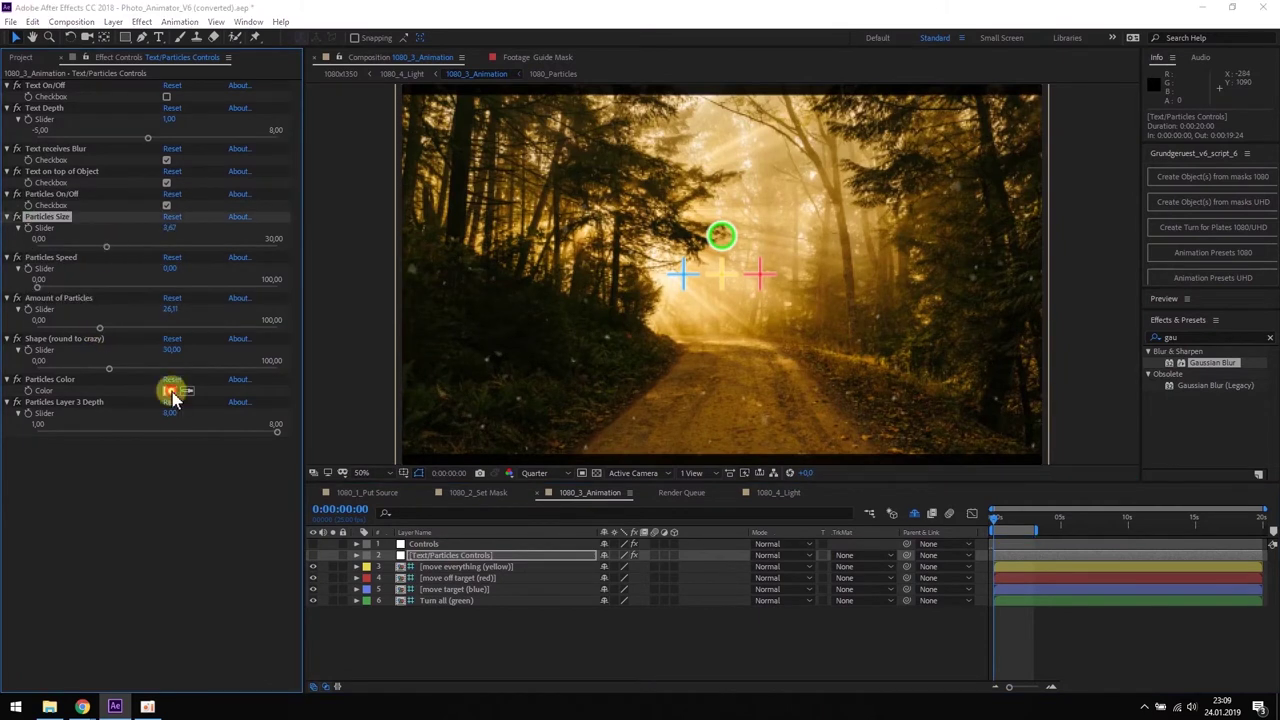
pyautogui.click(1034, 498)
pyautogui.moveTo(1045, 505); pyautogui.dragTo(1045, 506)
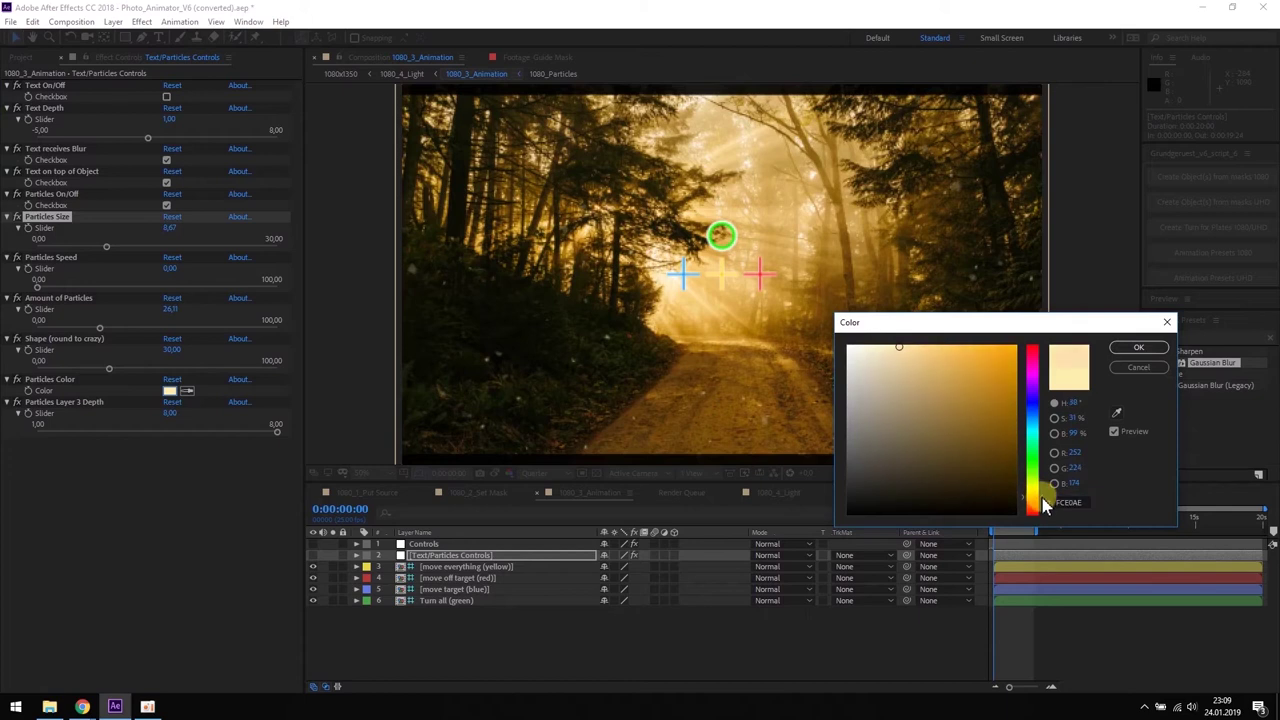
pyautogui.moveTo(912, 345); pyautogui.dragTo(903, 343)
pyautogui.click(1138, 347)
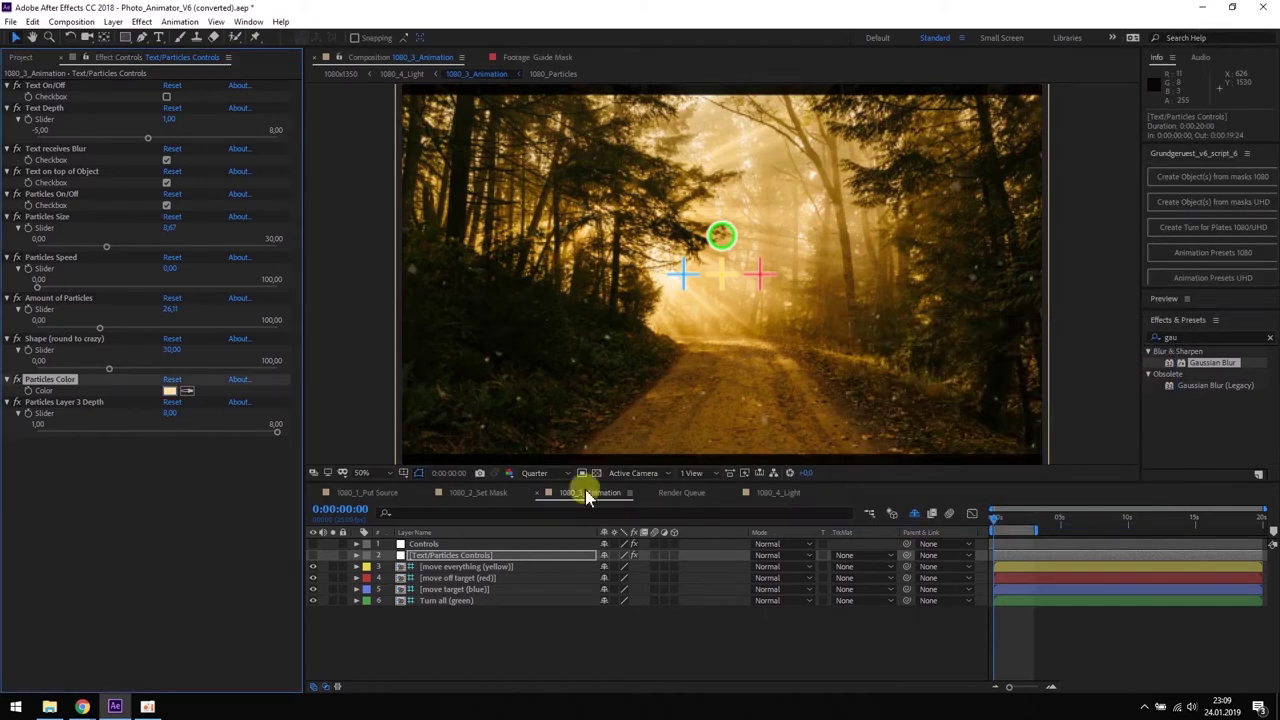
pyautogui.click(774, 494)
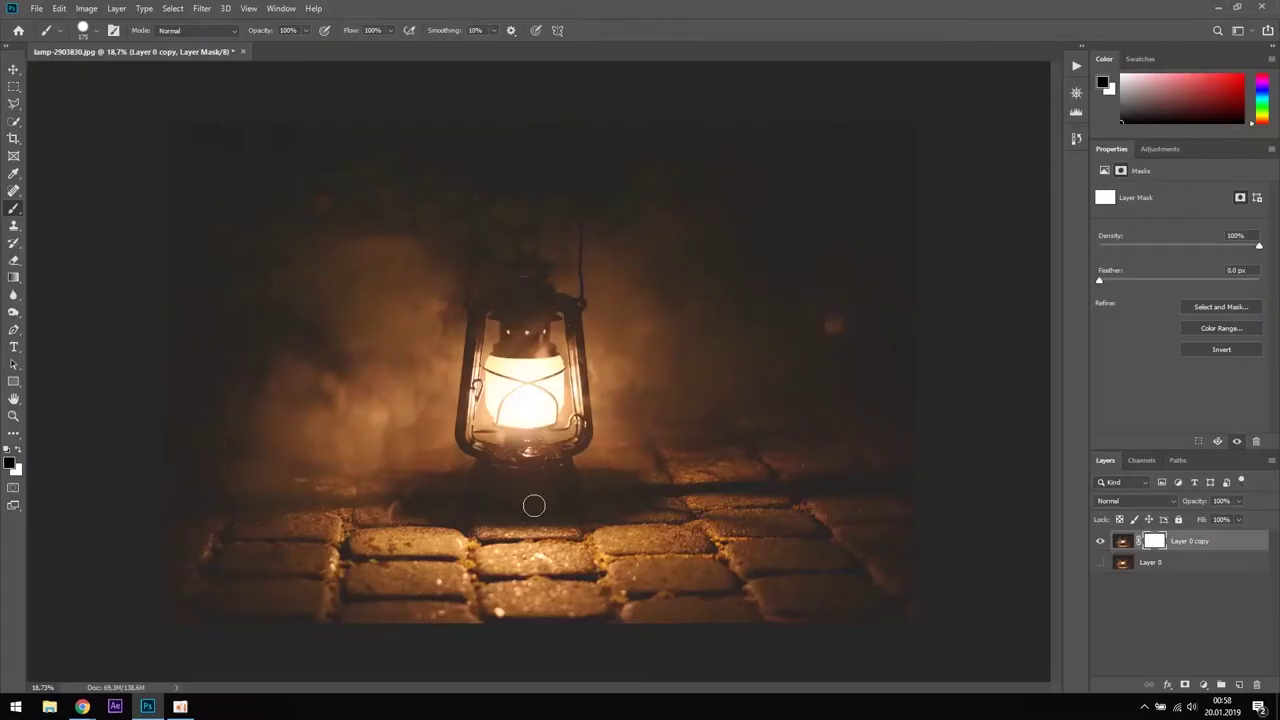
# In Photoshop, paint black on the Layer 0 copy mask around the lantern's outline and inside its handle to hide the background.
pyautogui.scroll(5, 531, 506)
pyautogui.moveTo(737, 439); pyautogui.dragTo(716, 342)
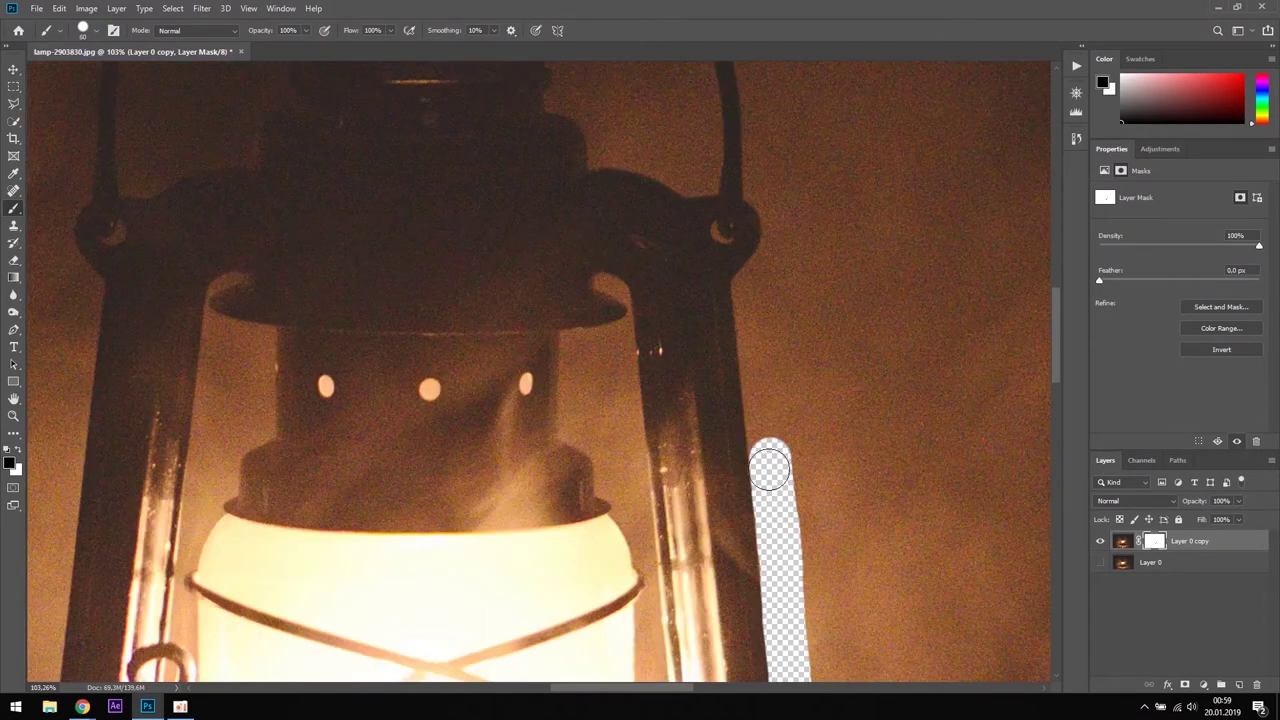
pyautogui.moveTo(765, 448)
pyautogui.mouseDown()
pyautogui.moveTo(755, 275)
pyautogui.moveTo(782, 186)
pyautogui.mouseUp()
pyautogui.moveTo(752, 170); pyautogui.dragTo(755, 100)
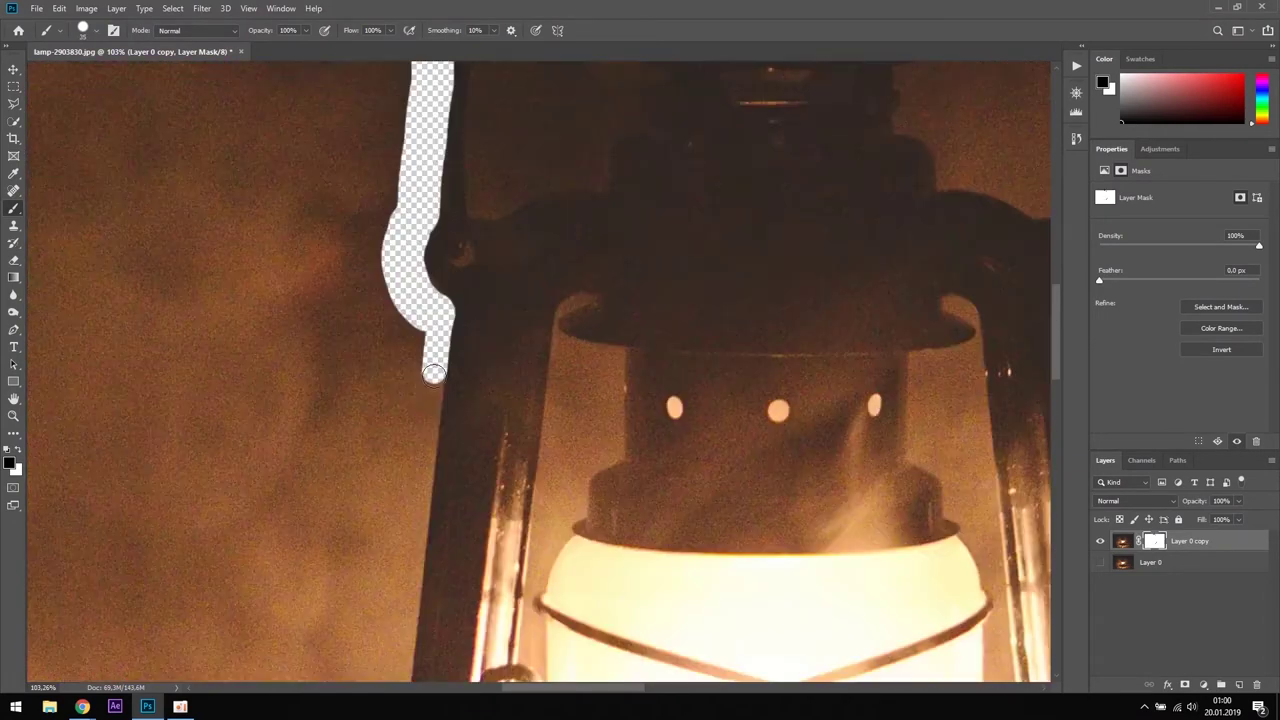
pyautogui.moveTo(428, 371)
pyautogui.mouseDown()
pyautogui.moveTo(425, 425)
pyautogui.moveTo(380, 515)
pyautogui.mouseUp()
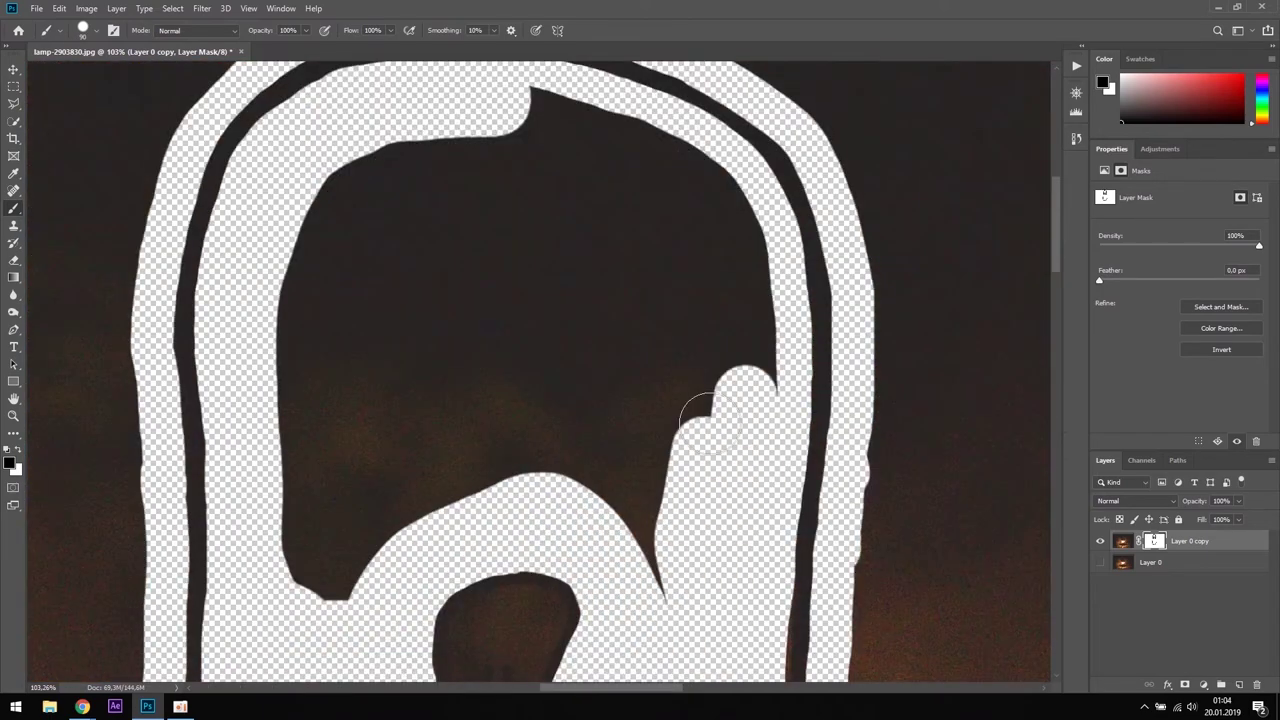
pyautogui.moveTo(709, 423)
pyautogui.mouseDown()
pyautogui.moveTo(529, 120)
pyautogui.moveTo(414, 443)
pyautogui.moveTo(395, 357)
pyautogui.mouseUp()
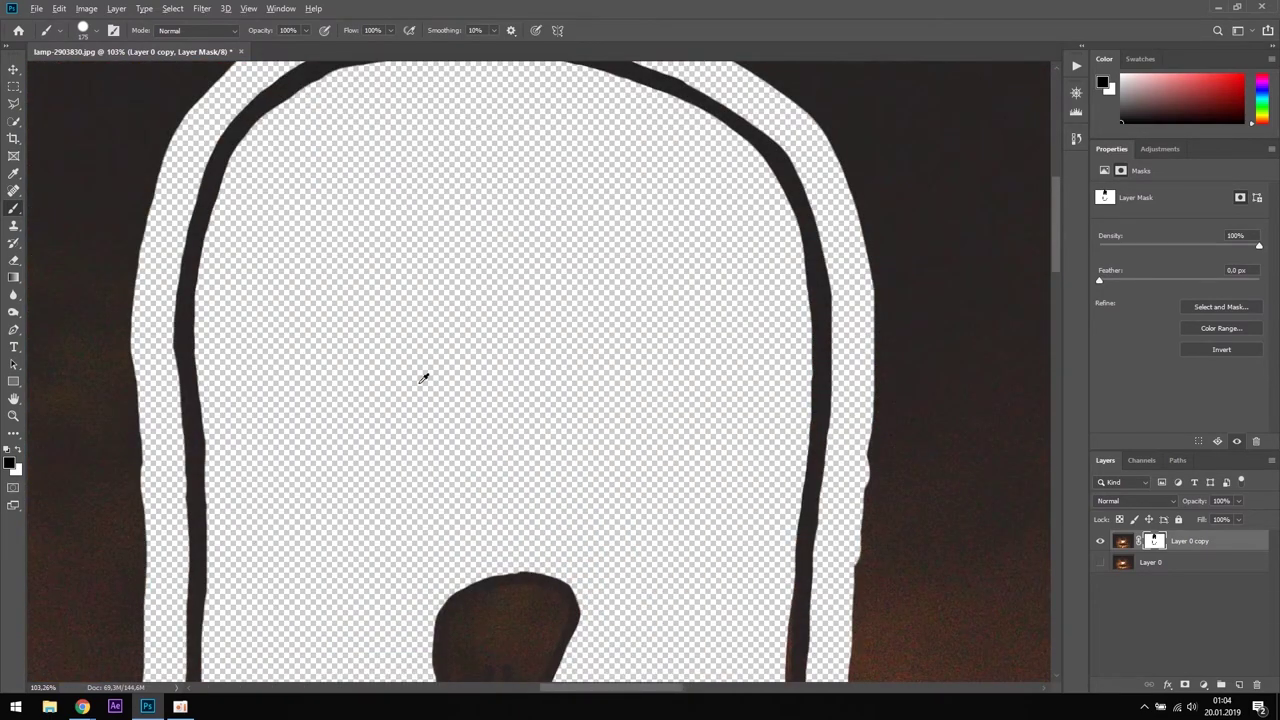
pyautogui.hotkey('ctrl', '0')
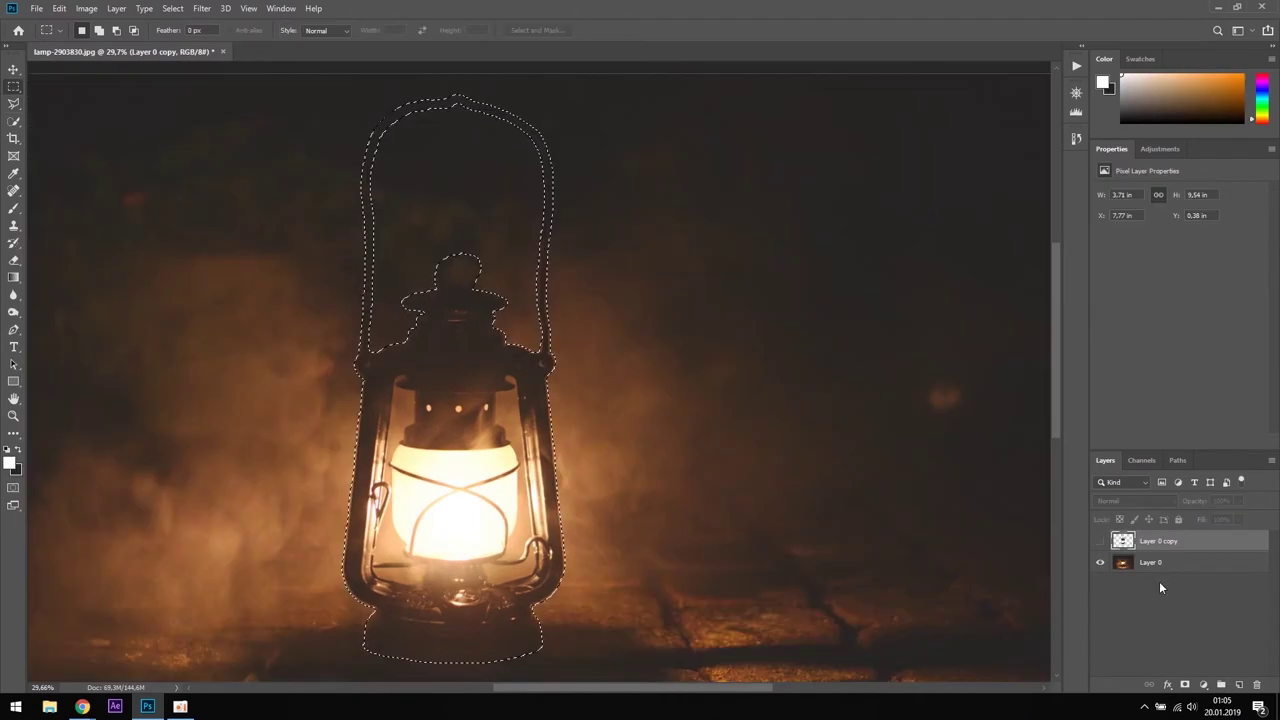
# Remove the selected lantern from Layer 0 with a Content-Aware fill in Normal mode at 100% opacity, and clear the selection.
pyautogui.click(1155, 563)
pyautogui.click(59, 8)
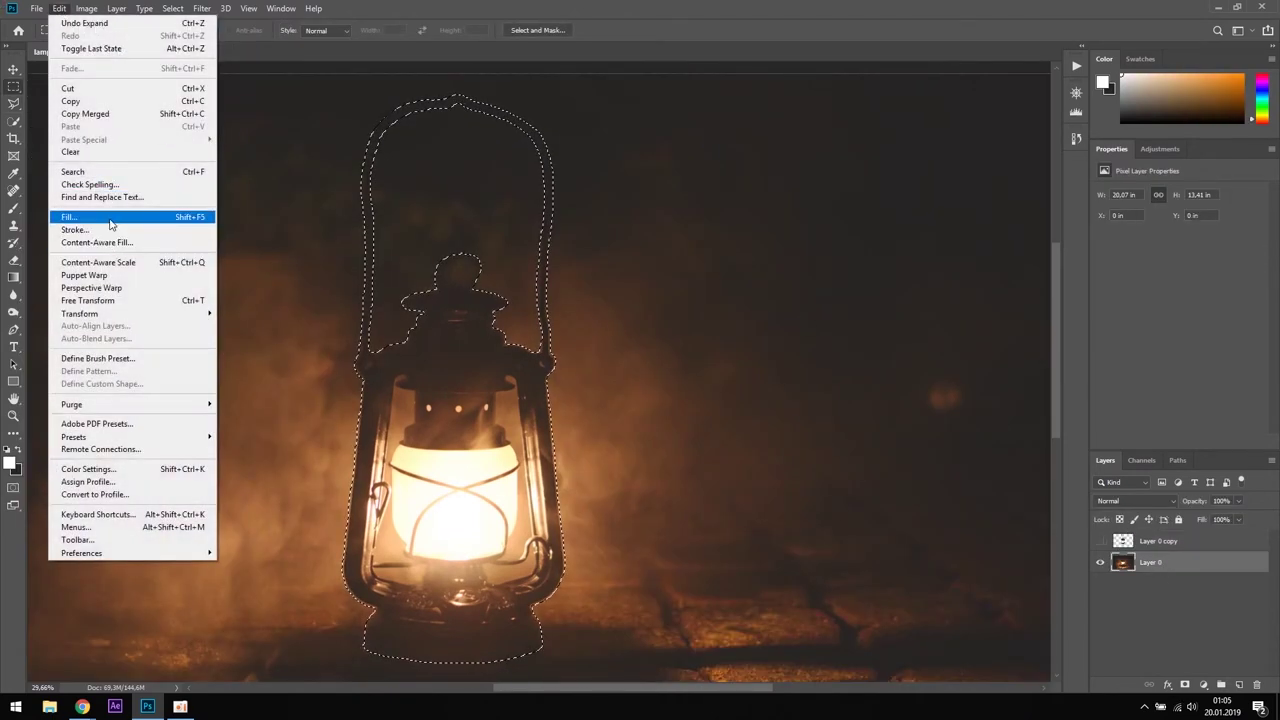
pyautogui.click(110, 218)
pyautogui.click(1146, 360)
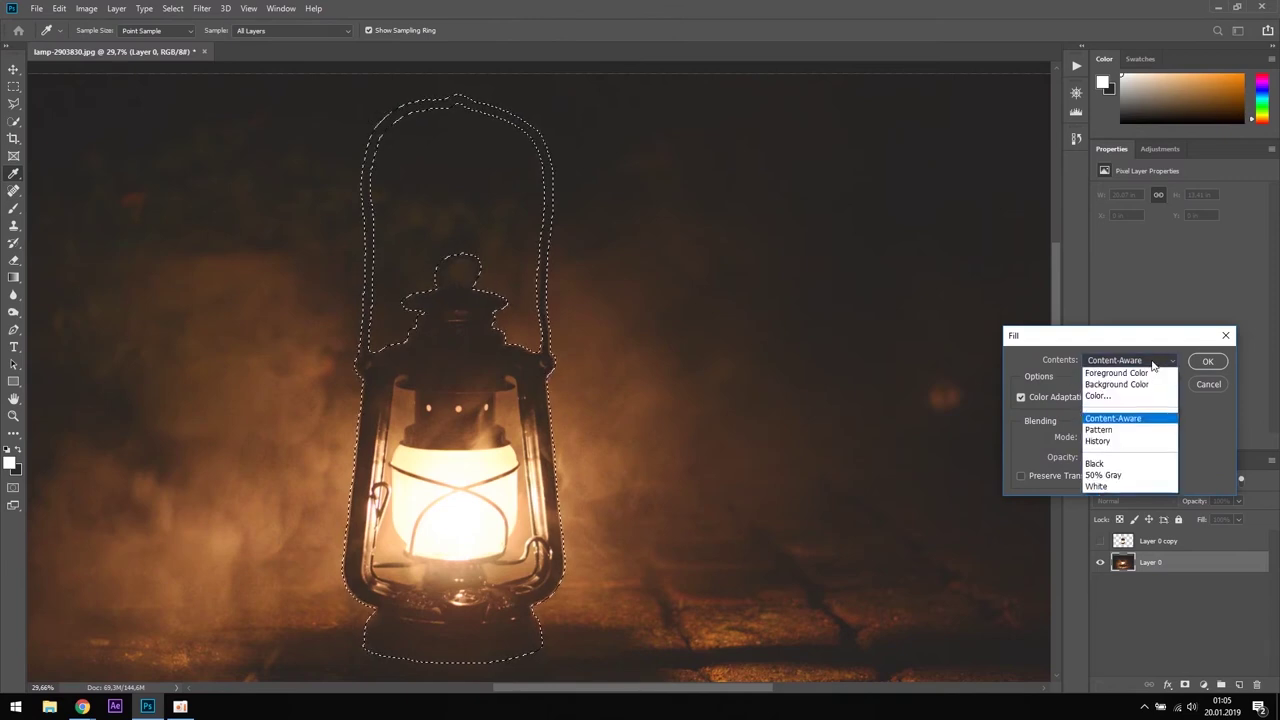
pyautogui.click(1118, 419)
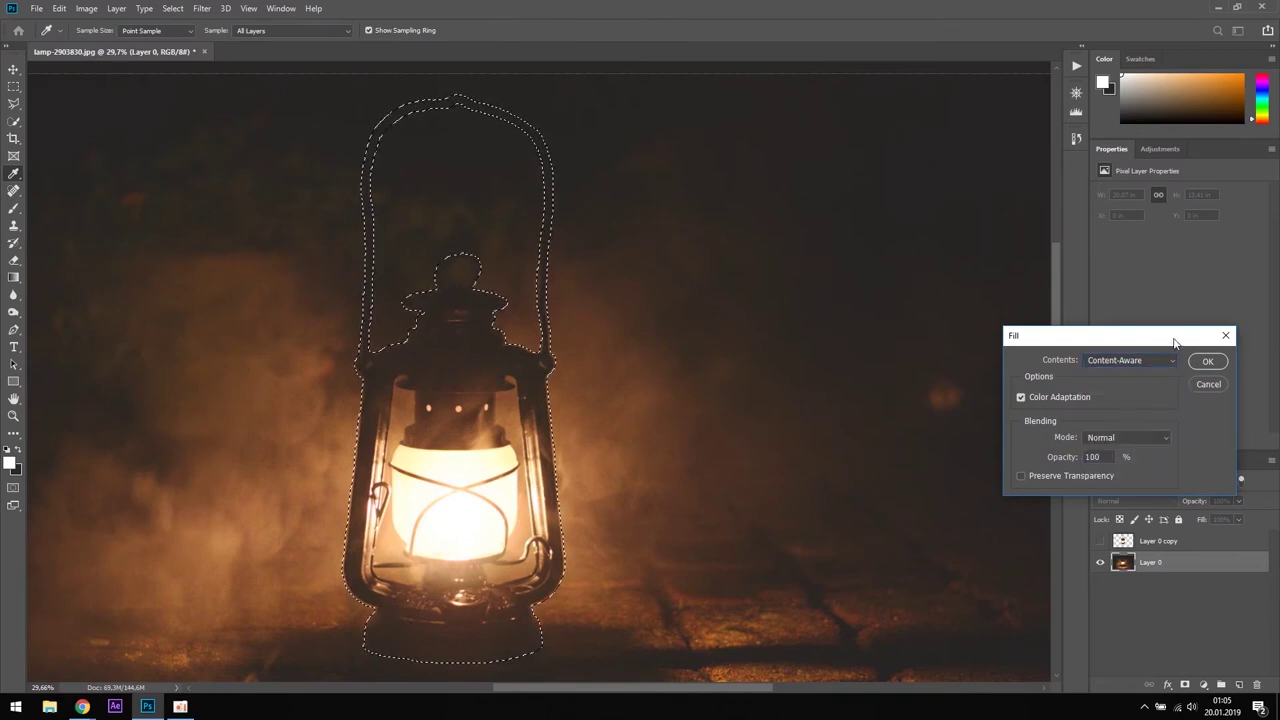
pyautogui.moveTo(1175, 343); pyautogui.dragTo(748, 237)
pyautogui.click(781, 255)
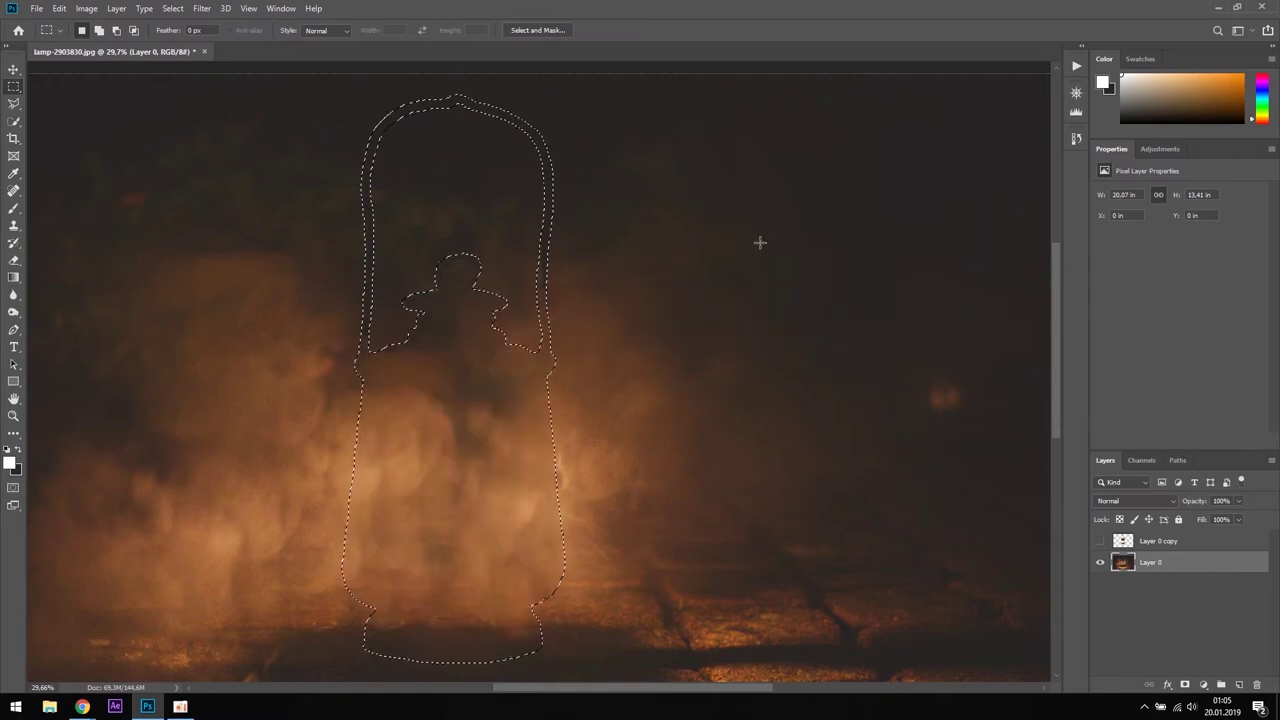
pyautogui.hotkey('ctrl', 'd')
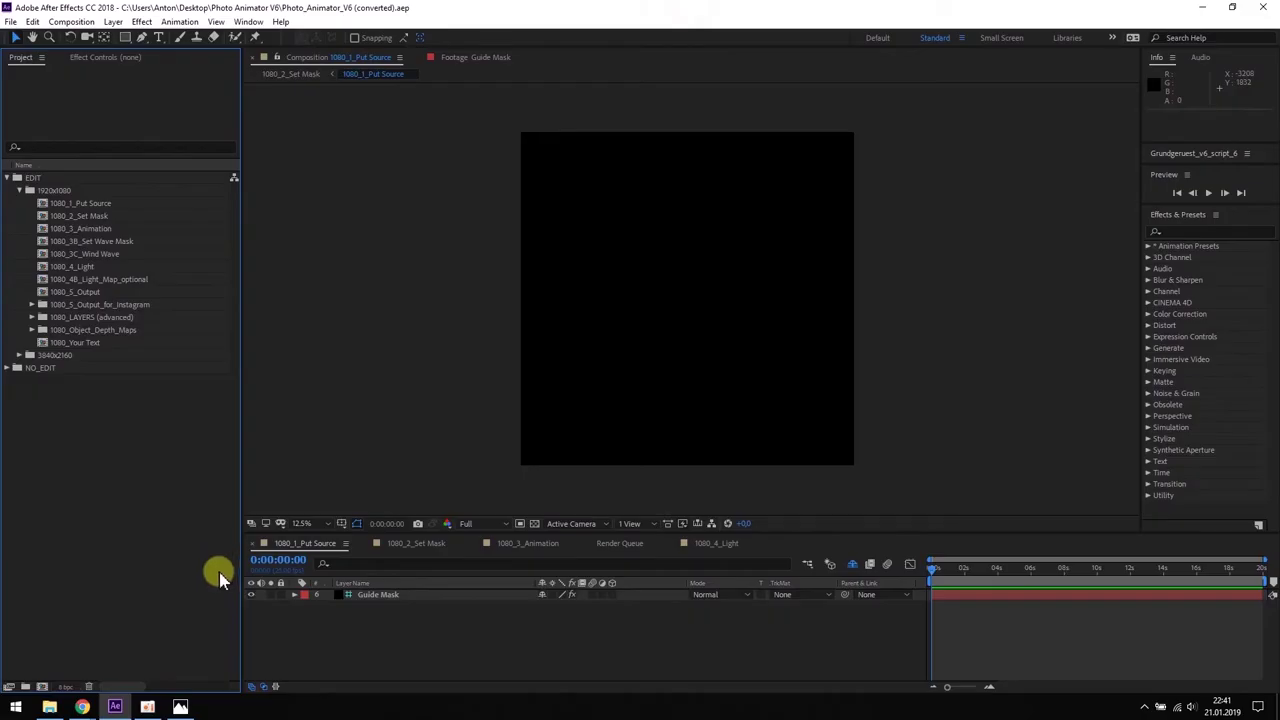
# In After Effects, import lamp.png and lamp_background.jpg from the Lamp folder into the project and open 1080_1_Put Source.
pyautogui.click(49, 707)
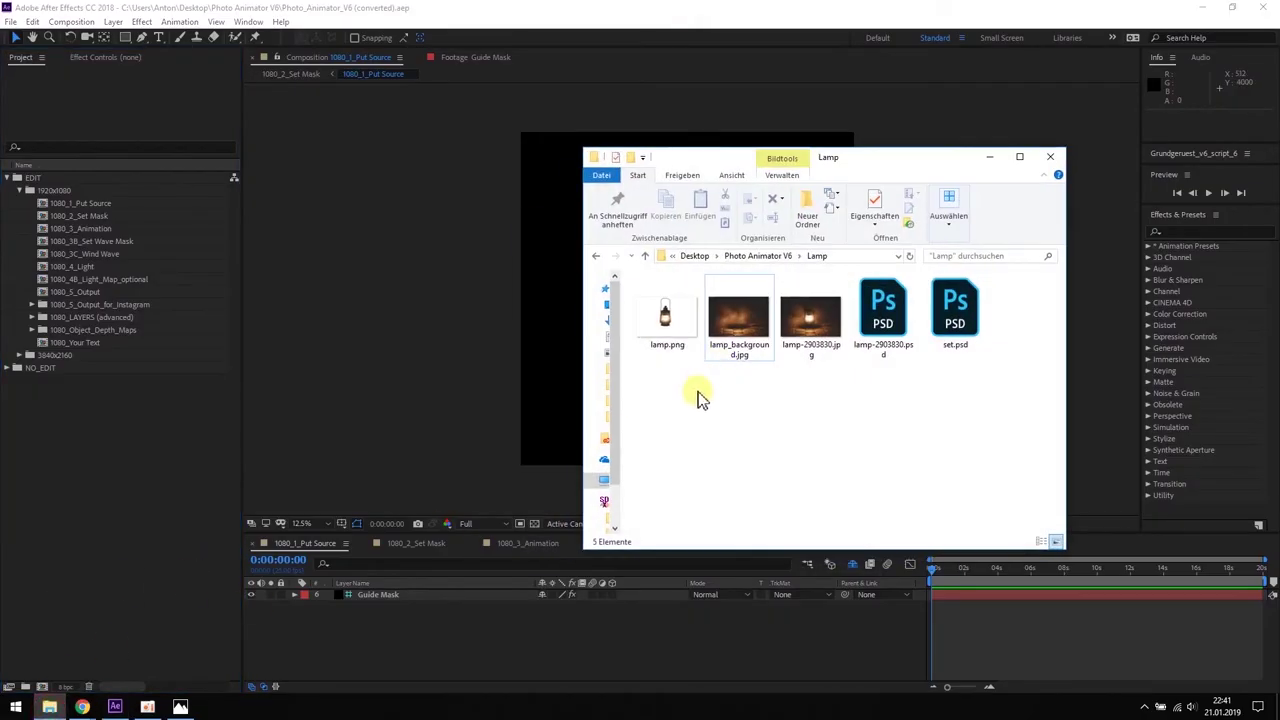
pyautogui.moveTo(675, 345); pyautogui.dragTo(107, 466)
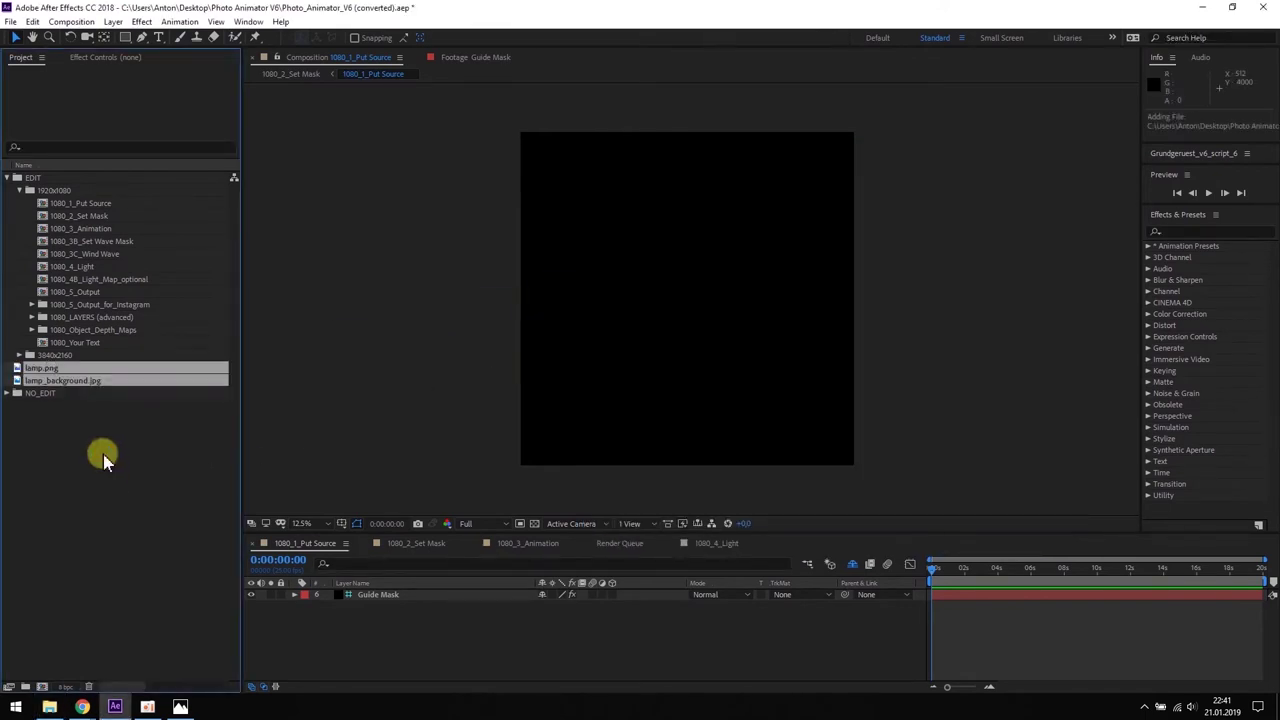
pyautogui.click(64, 205)
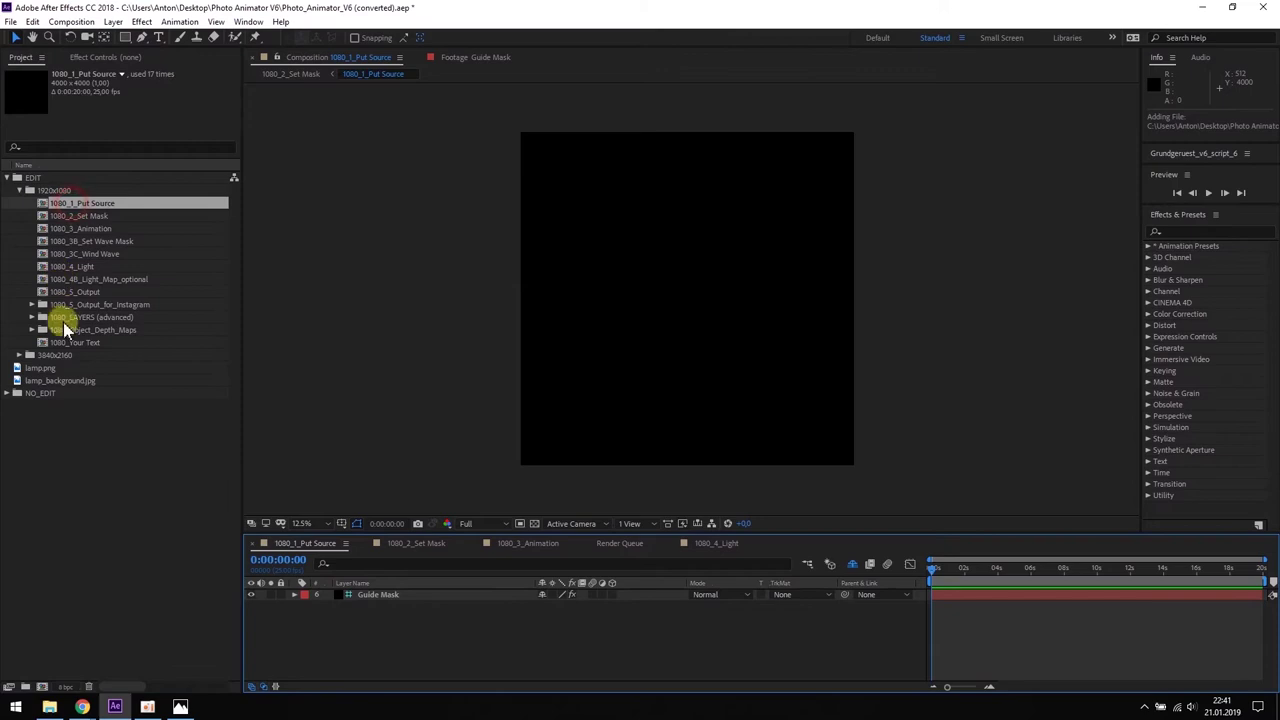
# Add lamp_background.jpg below the Guide Mask in 1080_1_Put Source, scaled to the composition width and positioned at about 2000, 2064.
pyautogui.moveTo(53, 382); pyautogui.dragTo(351, 611)
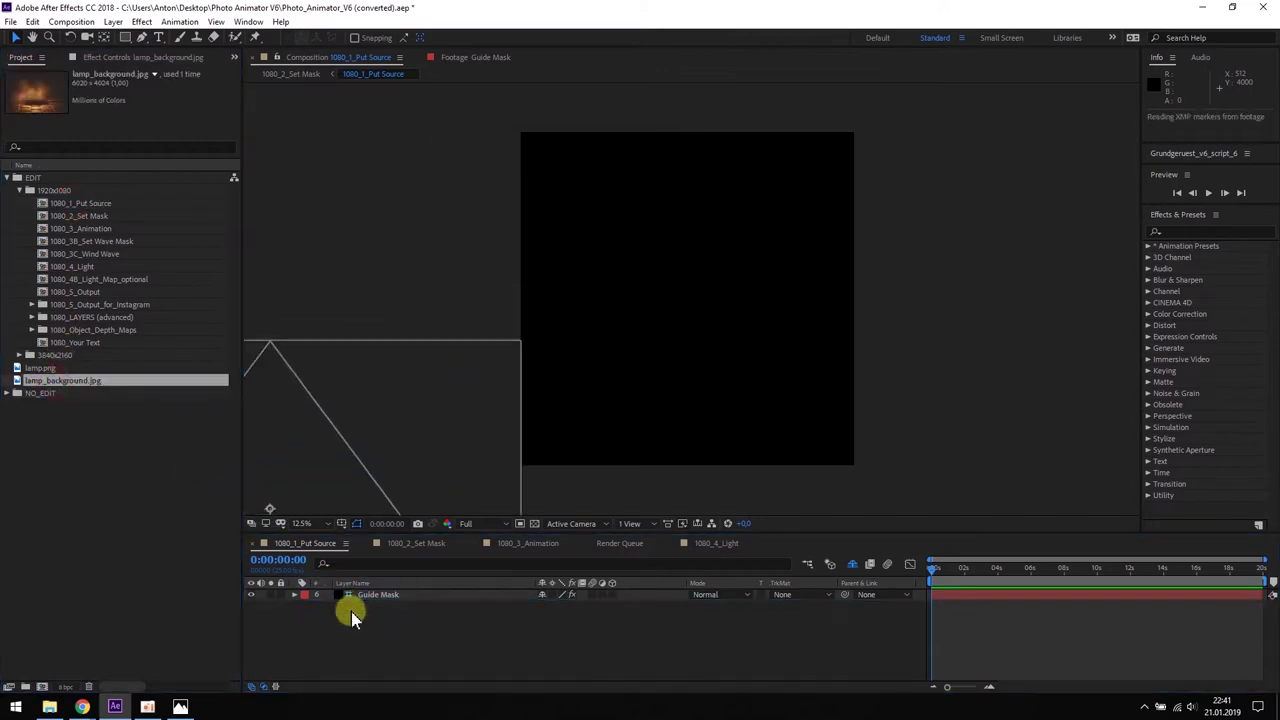
pyautogui.moveTo(938, 131); pyautogui.dragTo(874, 188)
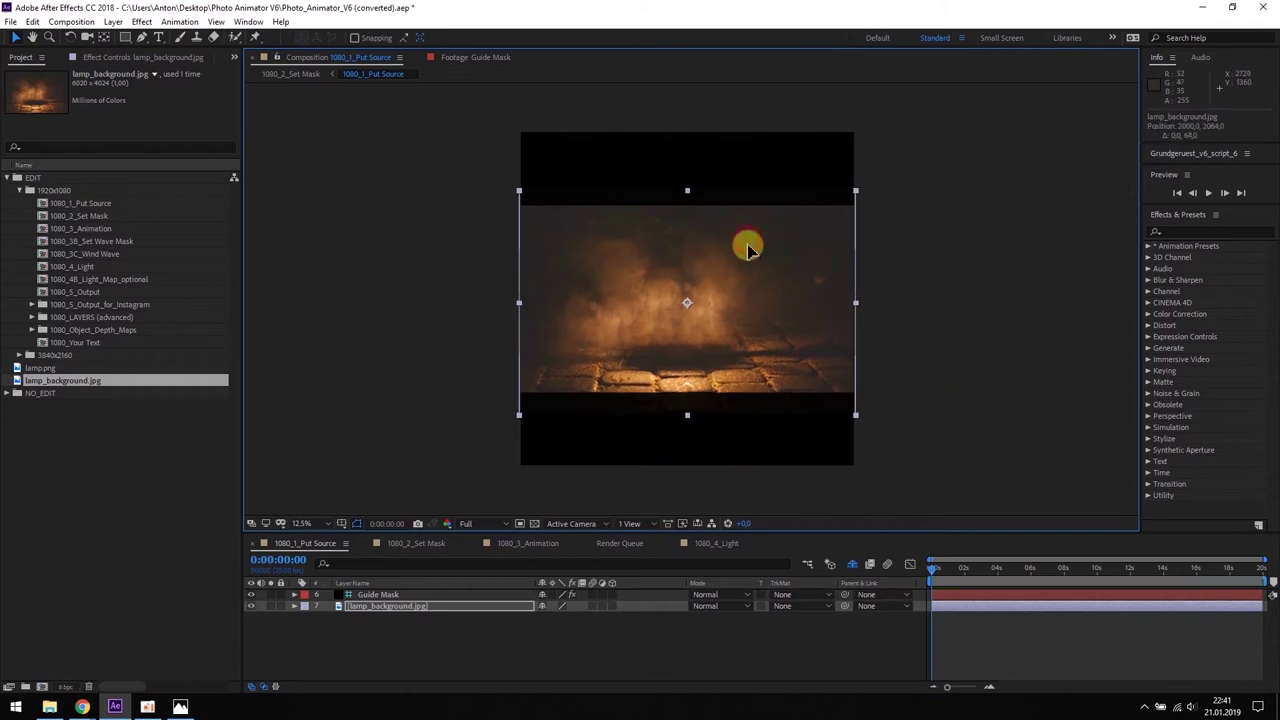
pyautogui.click(400, 290)
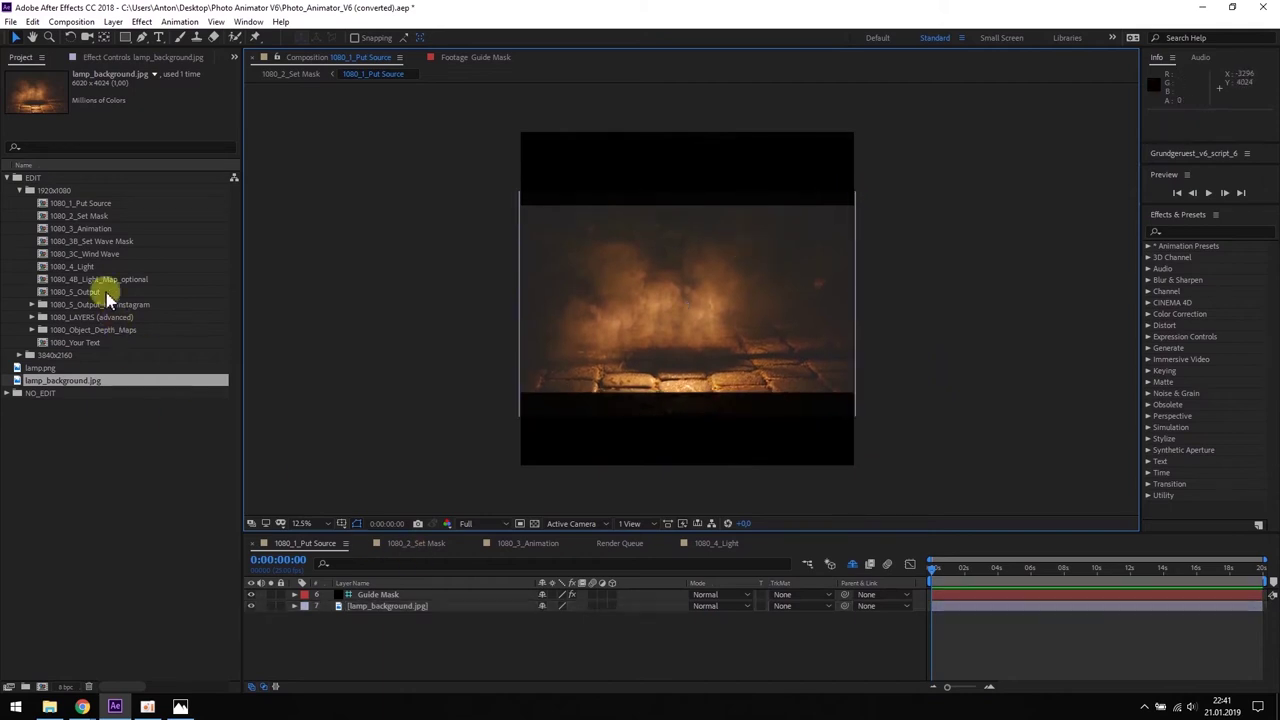
# In 1080_2_Set Mask, draw a rectangular mask on the MASK layer across the full width of the upper, smoky part of the background.
pyautogui.doubleClick(75, 217)
pyautogui.click(126, 40)
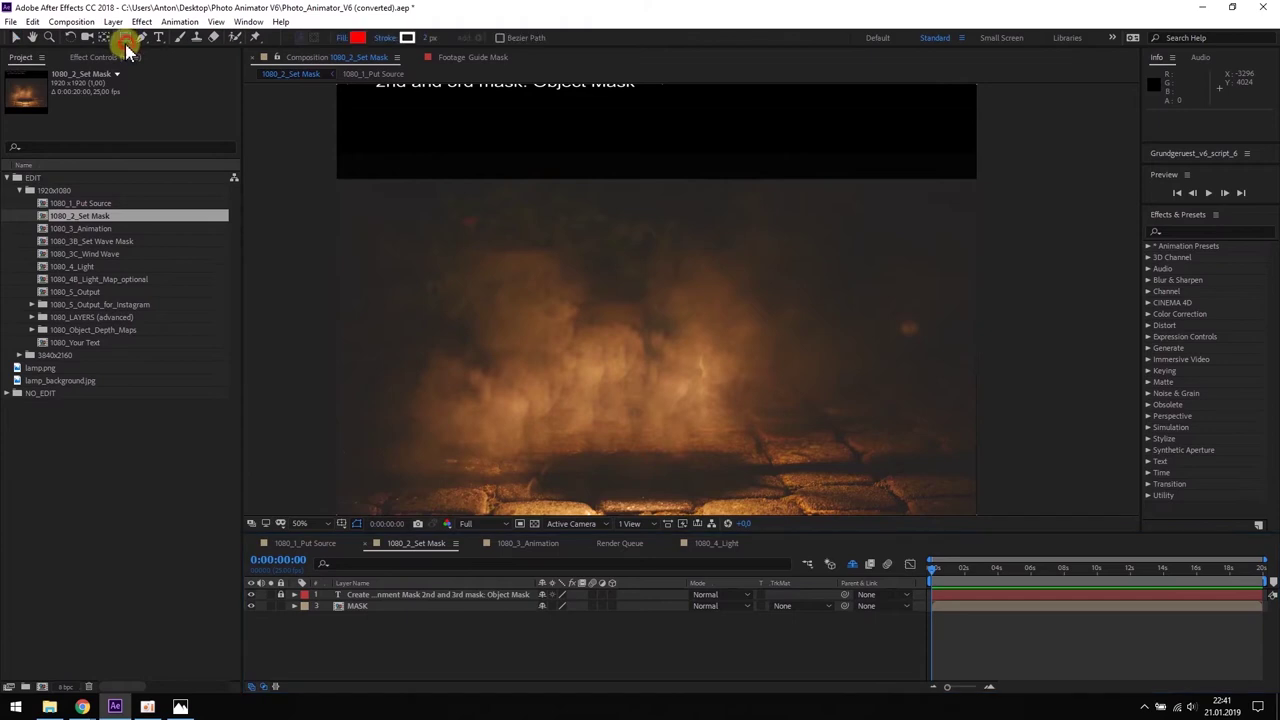
pyautogui.click(359, 607)
pyautogui.moveTo(318, 166); pyautogui.dragTo(987, 342)
# Open the 1080_3_Animation composition and turn on Visual Help Mode in its Controls layer.
pyautogui.doubleClick(82, 229)
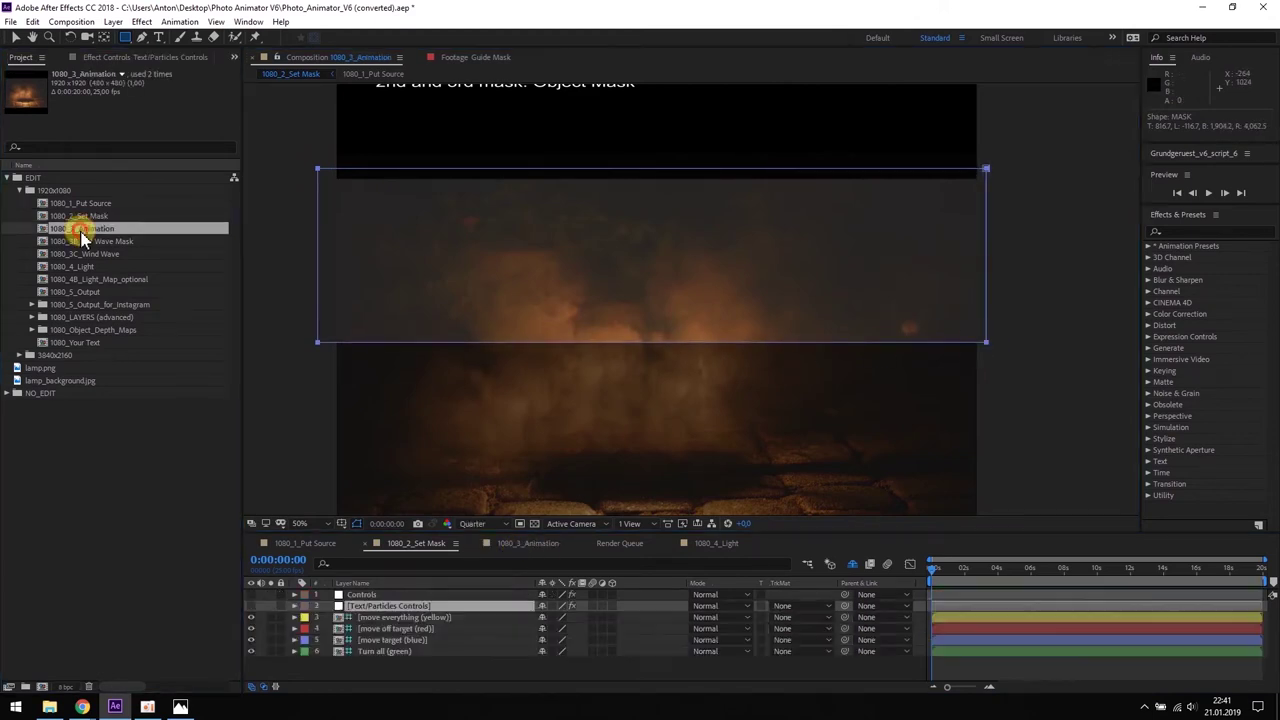
pyautogui.click(370, 601)
pyautogui.click(366, 596)
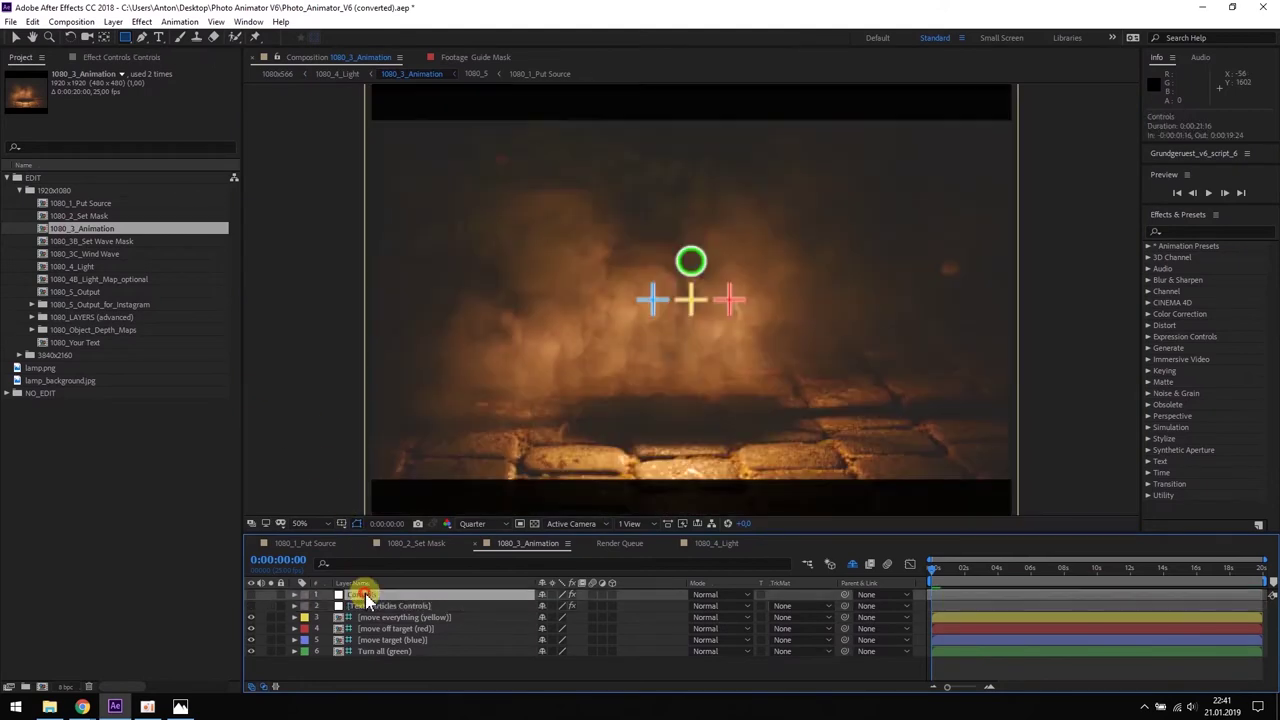
pyautogui.click(112, 56)
pyautogui.click(135, 96)
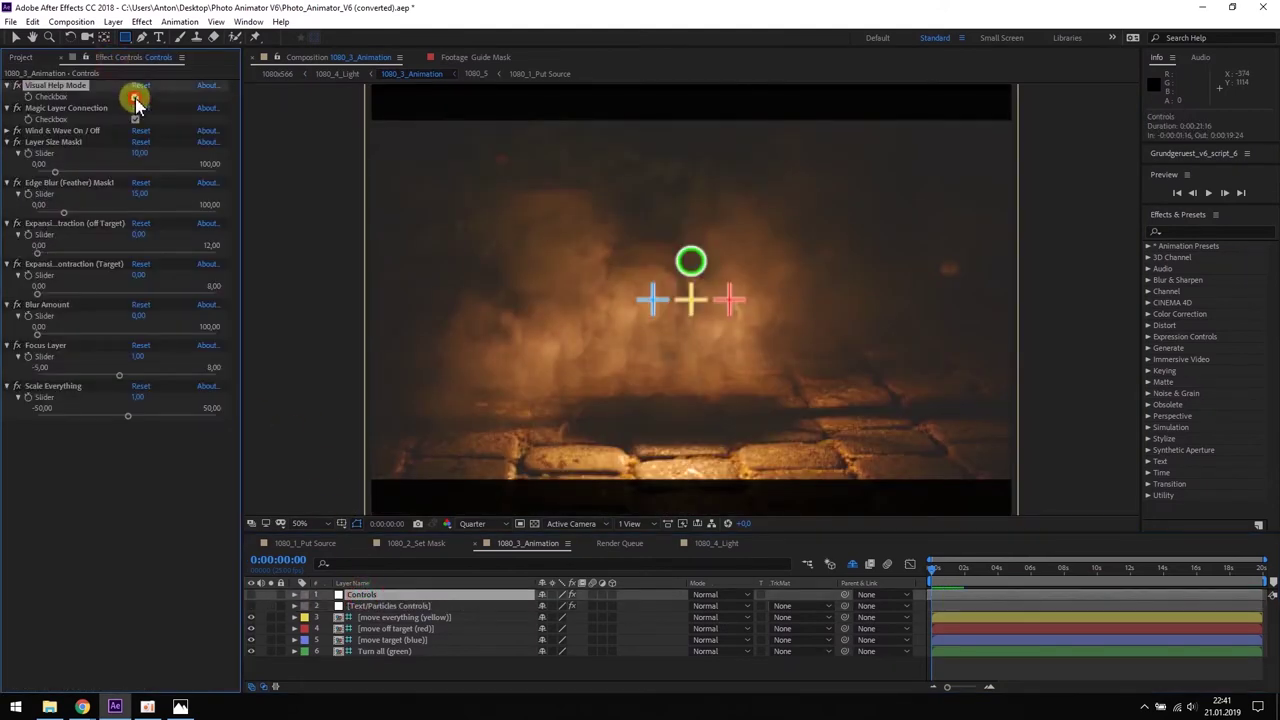
# Set Layer Size Mask1 to about 17.98 in the Controls layer and turn off Visual Help Mode.
pyautogui.moveTo(57, 178); pyautogui.dragTo(82, 183)
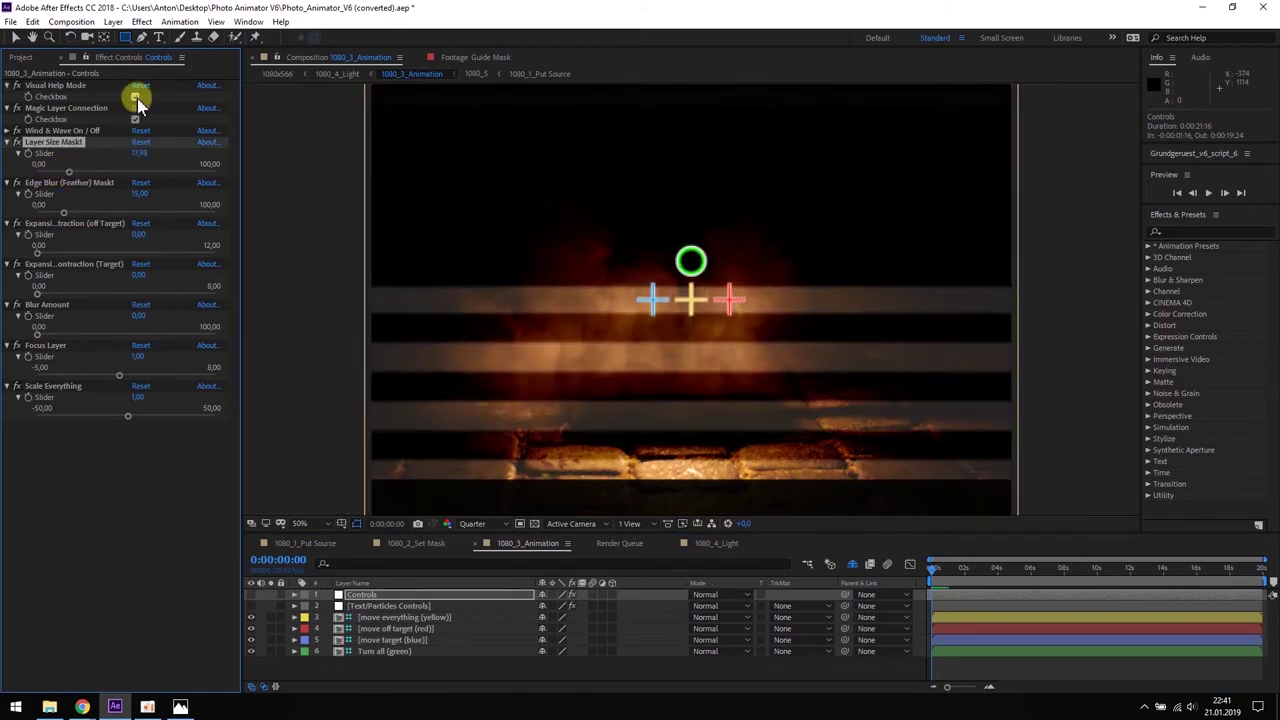
pyautogui.click(136, 98)
# Open the 1080_3 composition from the 1080_LAYERS (advanced) folder and add lamp.png above Wind and Wave 1080.
pyautogui.click(20, 57)
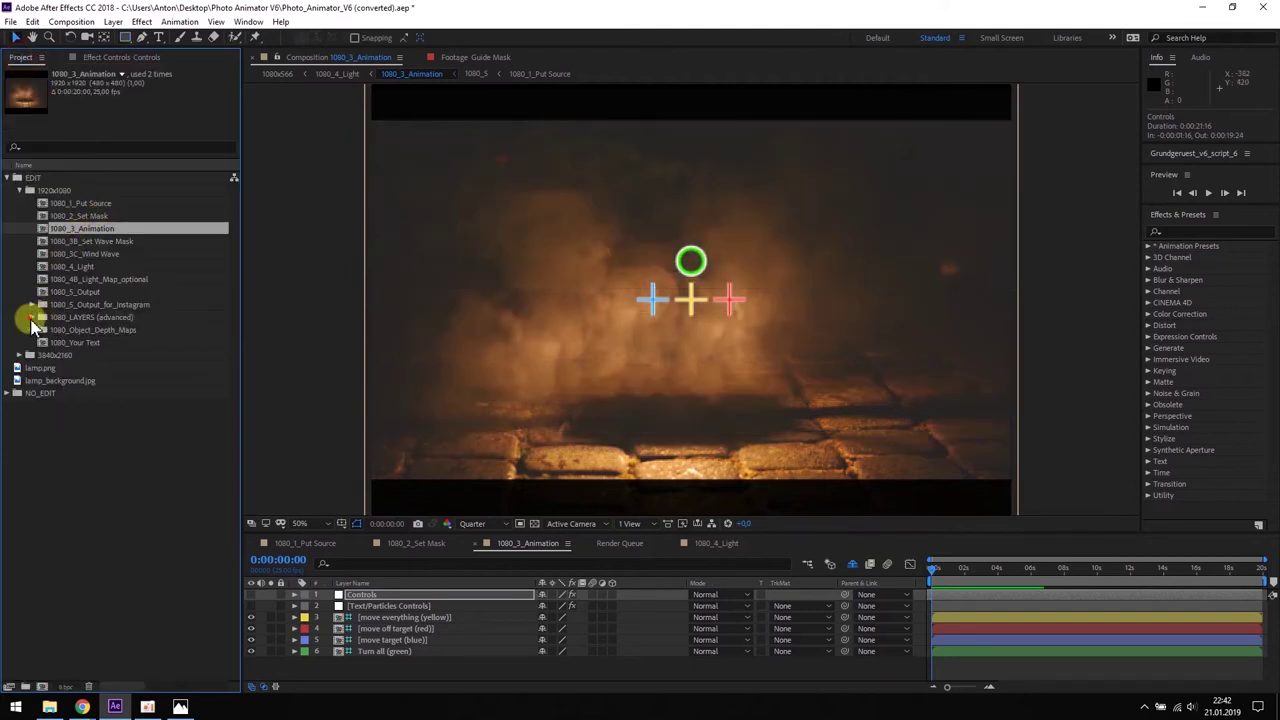
pyautogui.click(31, 317)
pyautogui.doubleClick(74, 358)
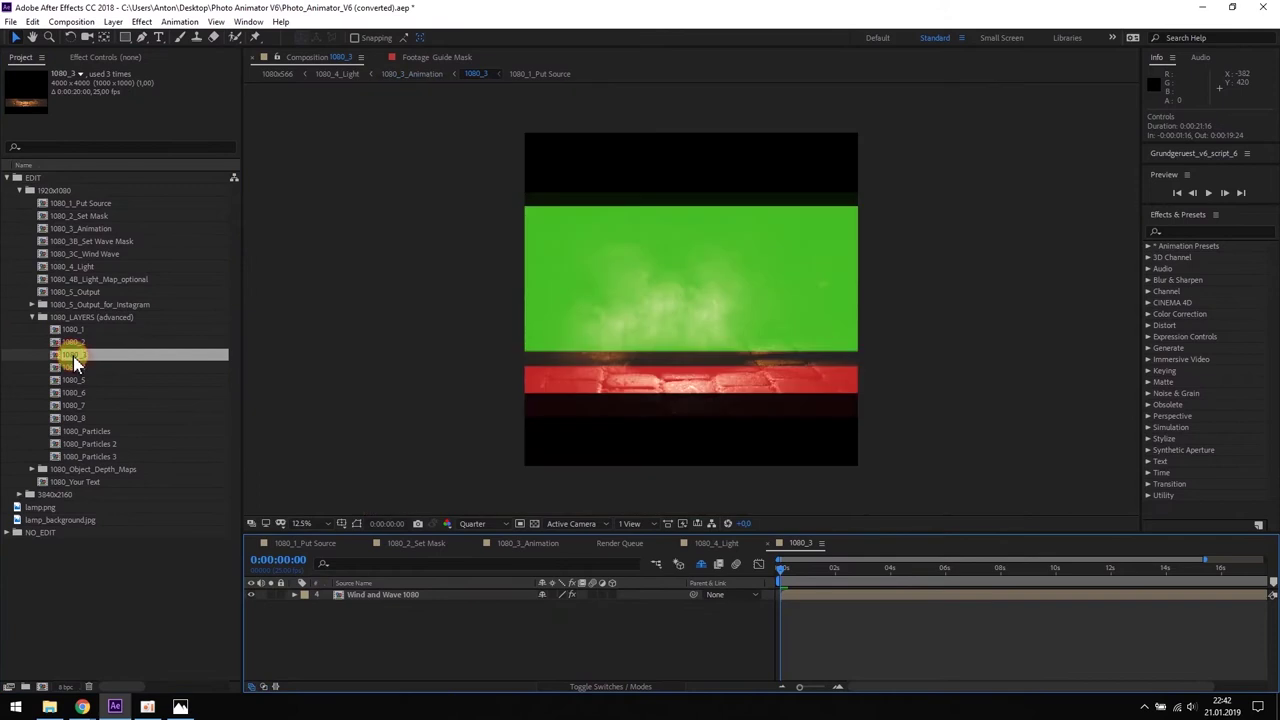
pyautogui.moveTo(42, 510); pyautogui.dragTo(370, 597)
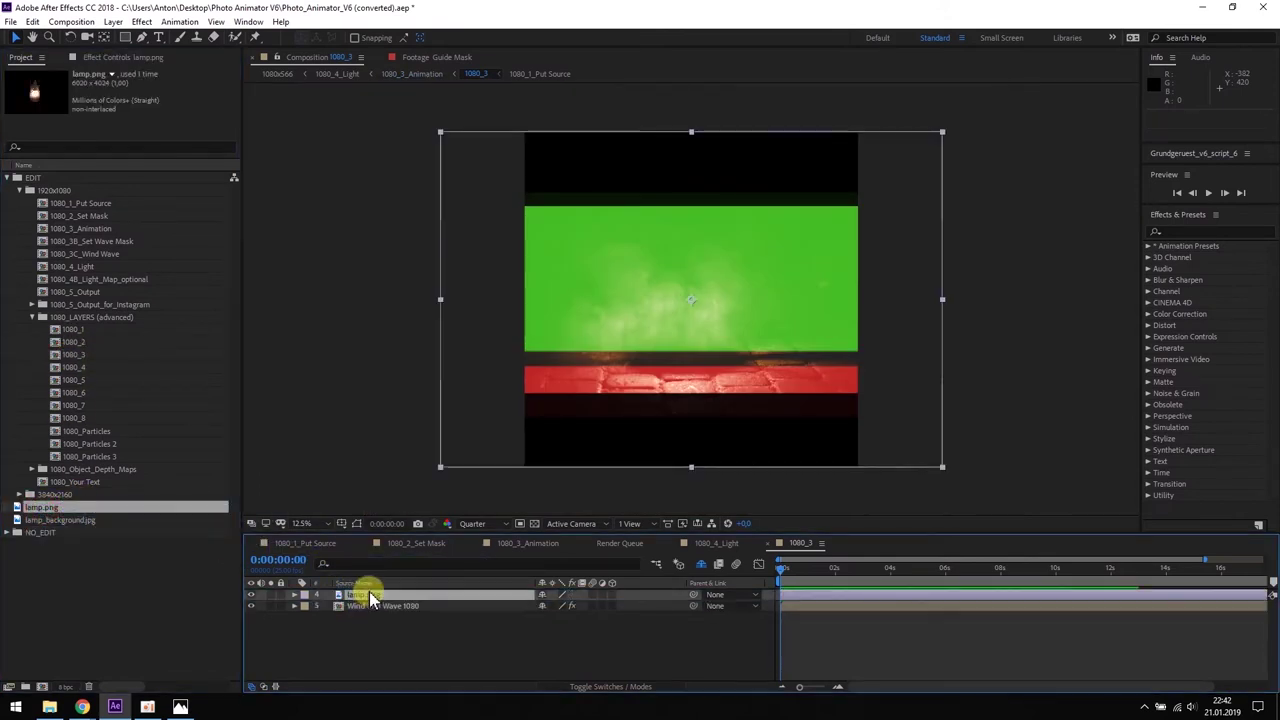
# Scale the lamp.png layer to 67% and position it at about 2008, 2088.
pyautogui.press('s')
pyautogui.click(557, 604)
pyautogui.write('67')
pyautogui.press('Return')
pyautogui.moveTo(753, 278); pyautogui.dragTo(742, 289)
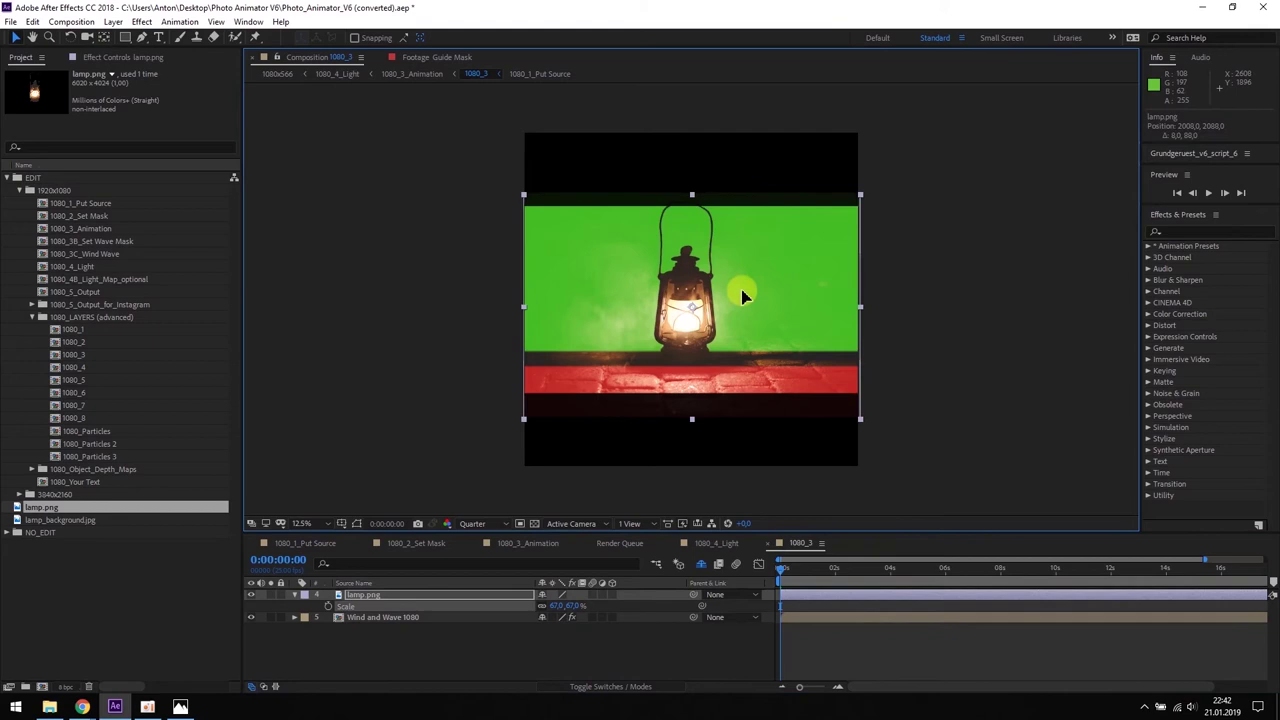
pyautogui.click(895, 291)
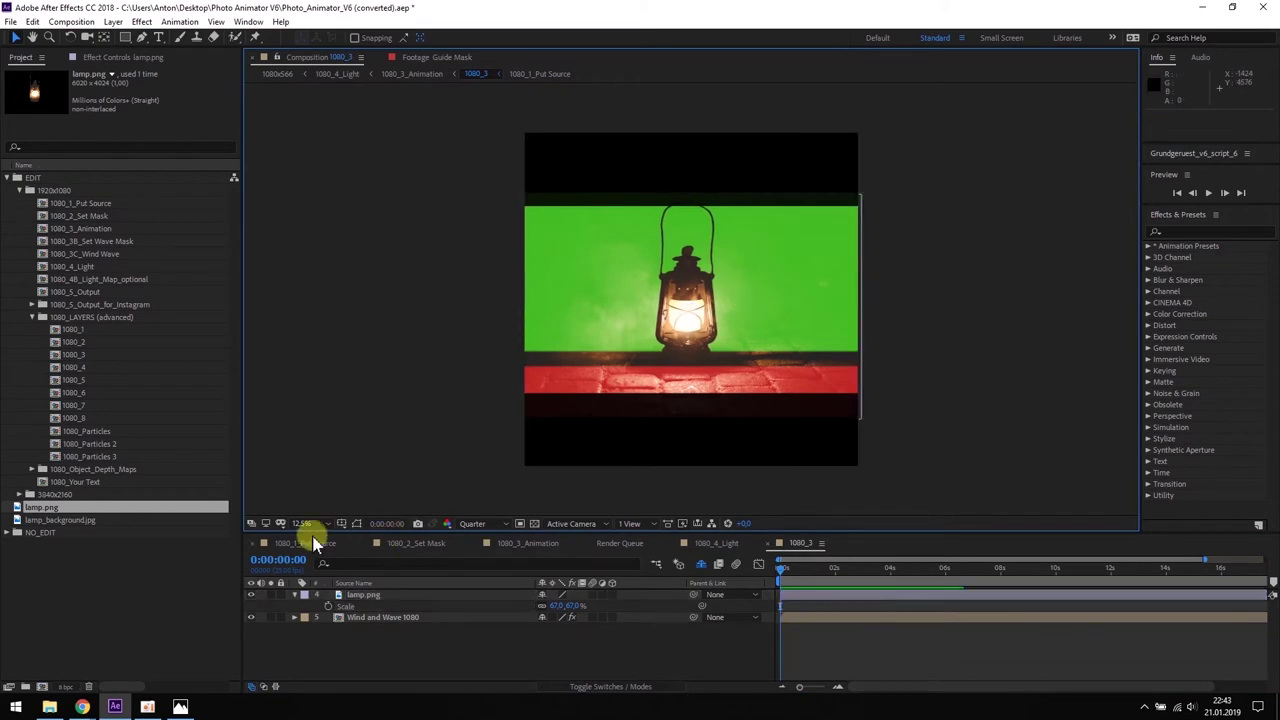
# In 1080_3_Animation, try out moving the red off-target control, and end the work area at 4:00 seconds.
pyautogui.click(527, 543)
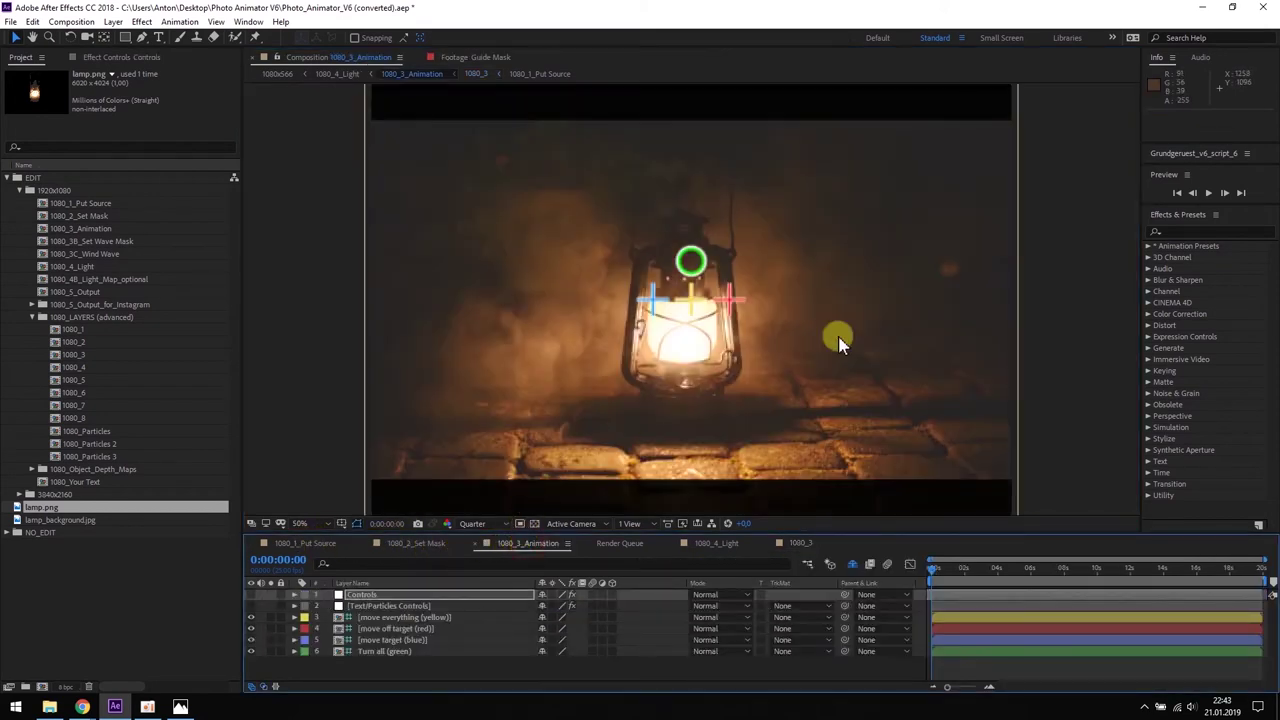
pyautogui.moveTo(734, 302)
pyautogui.mouseDown()
pyautogui.moveTo(748, 305)
pyautogui.moveTo(752, 285)
pyautogui.moveTo(690, 300)
pyautogui.moveTo(716, 345)
pyautogui.moveTo(749, 306)
pyautogui.moveTo(740, 298)
pyautogui.mouseUp()
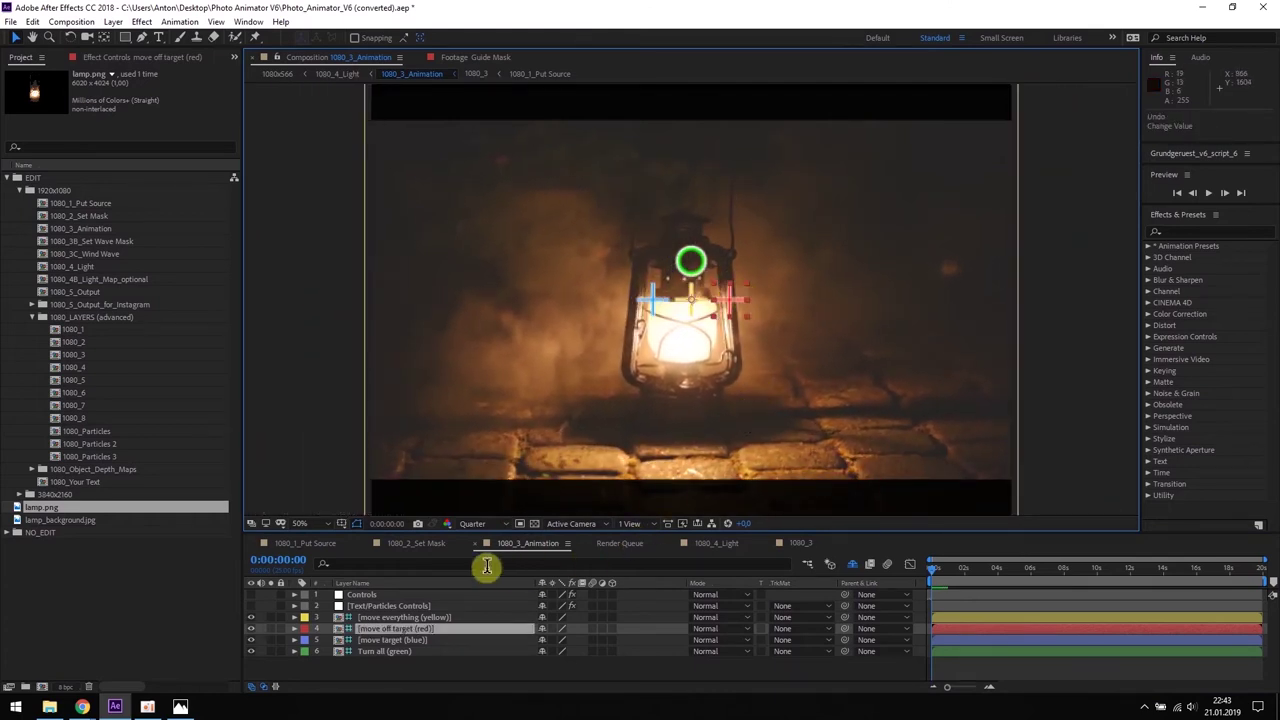
pyautogui.click(382, 527)
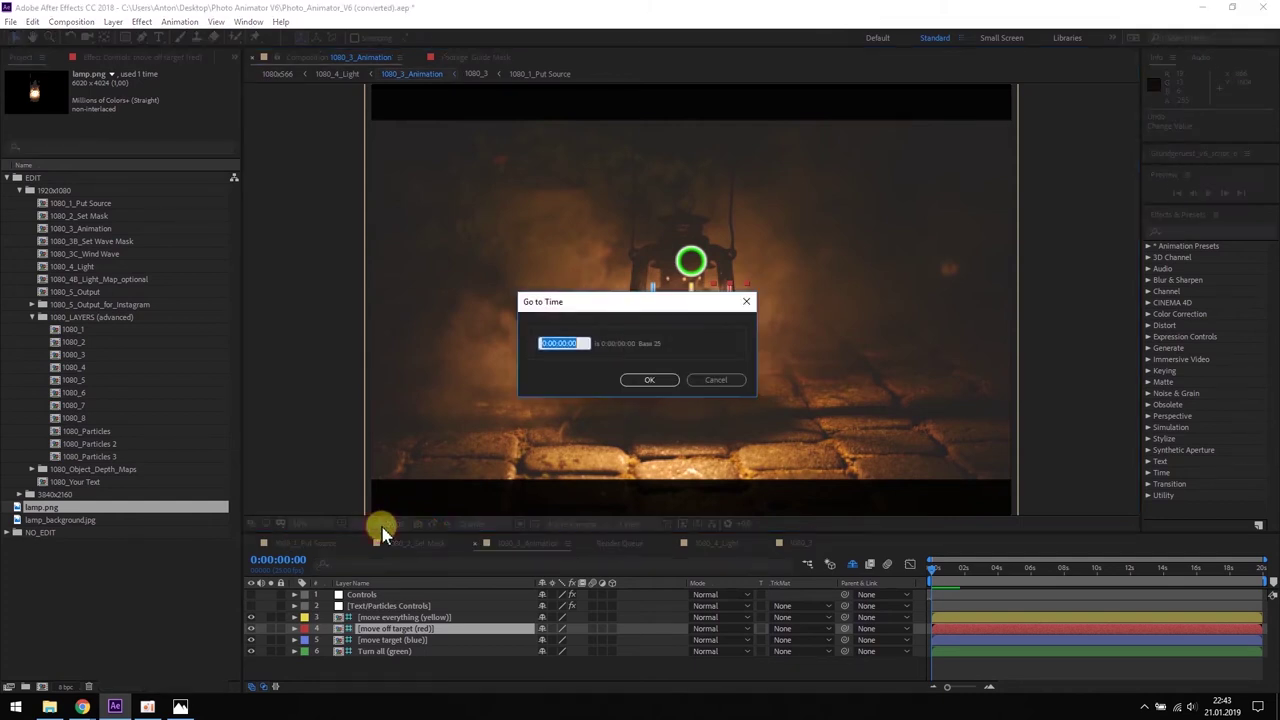
pyautogui.write('4:00')
pyautogui.press('Return')
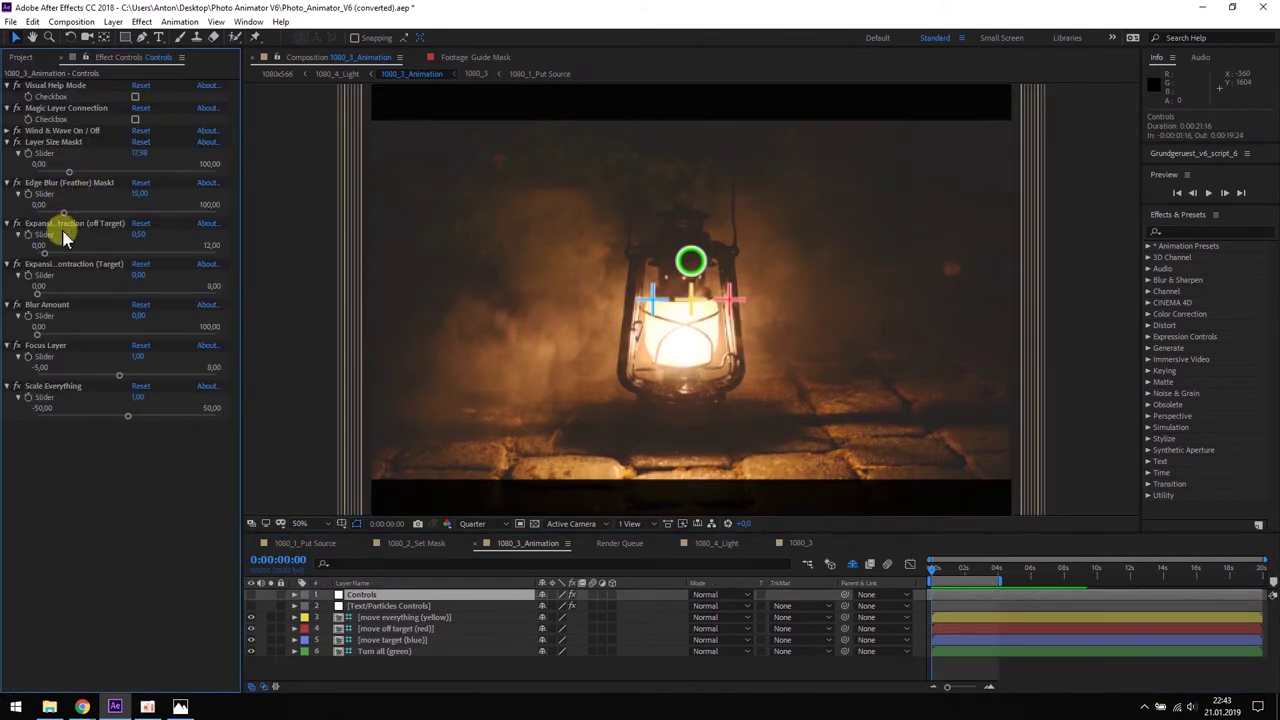
# Keyframe Expansion/Contraction (off Target) in the Controls layer, starting from 0.50 at 0 seconds, and raise its value at 4 seconds.
pyautogui.click(30, 243)
pyautogui.moveTo(934, 568); pyautogui.dragTo(997, 568)
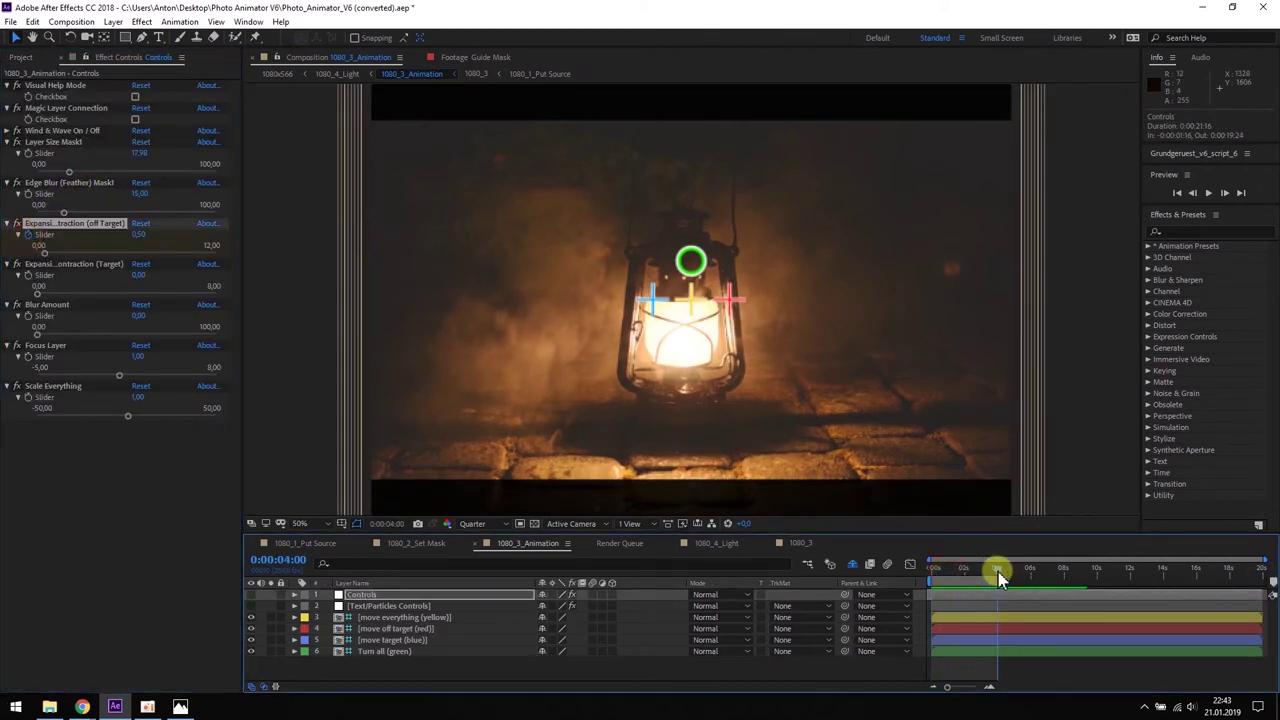
pyautogui.moveTo(138, 238); pyautogui.dragTo(145, 238)
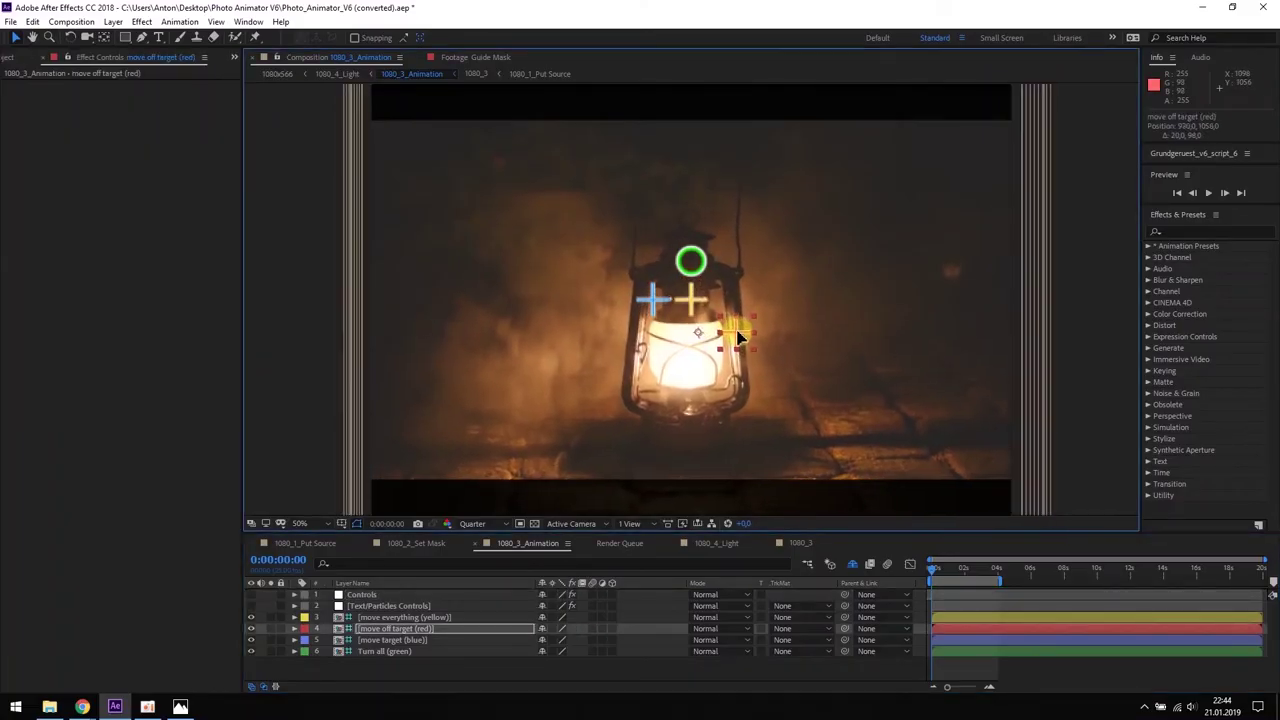
# Move the blue target control to about 920, 874 and set Position keyframes for the red and blue control layers at 0 seconds.
pyautogui.moveTo(651, 297); pyautogui.dragTo(634, 272)
pyautogui.click(950, 594)
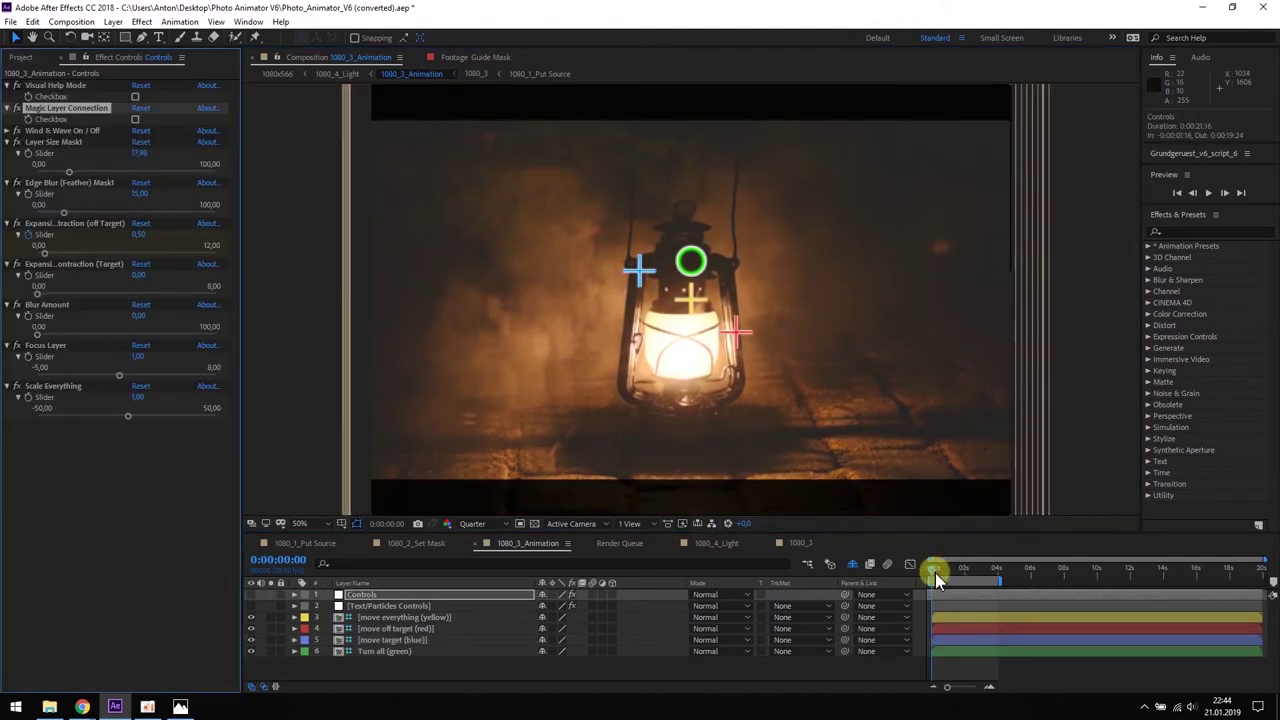
pyautogui.click(381, 632)
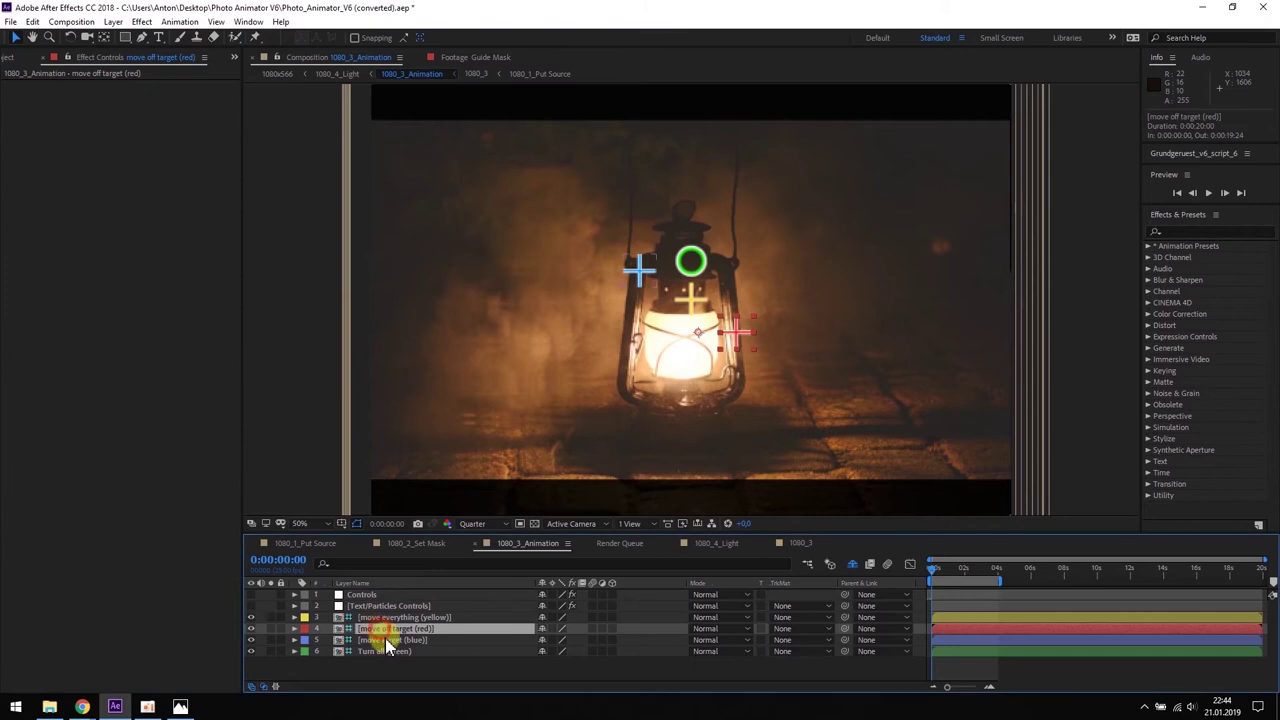
pyautogui.keyDown('shift'); pyautogui.click(386, 641); pyautogui.keyUp('shift')
pyautogui.press('p')
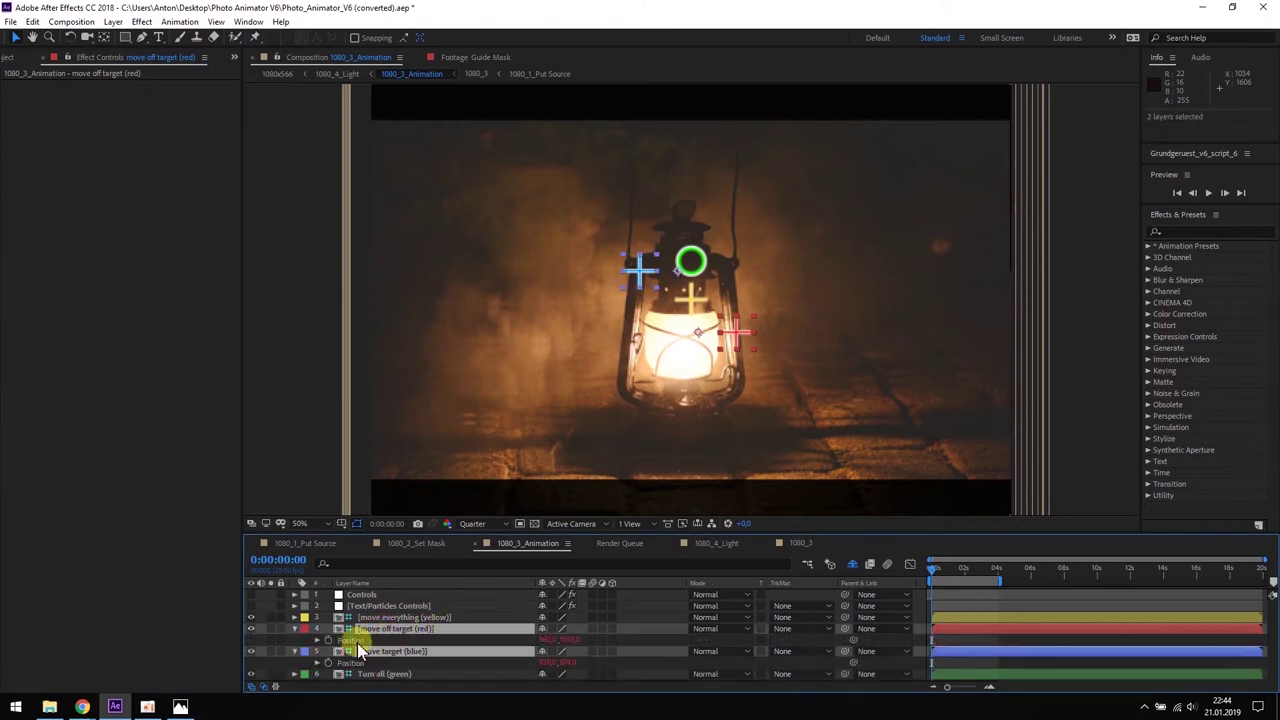
pyautogui.click(328, 640)
pyautogui.click(328, 663)
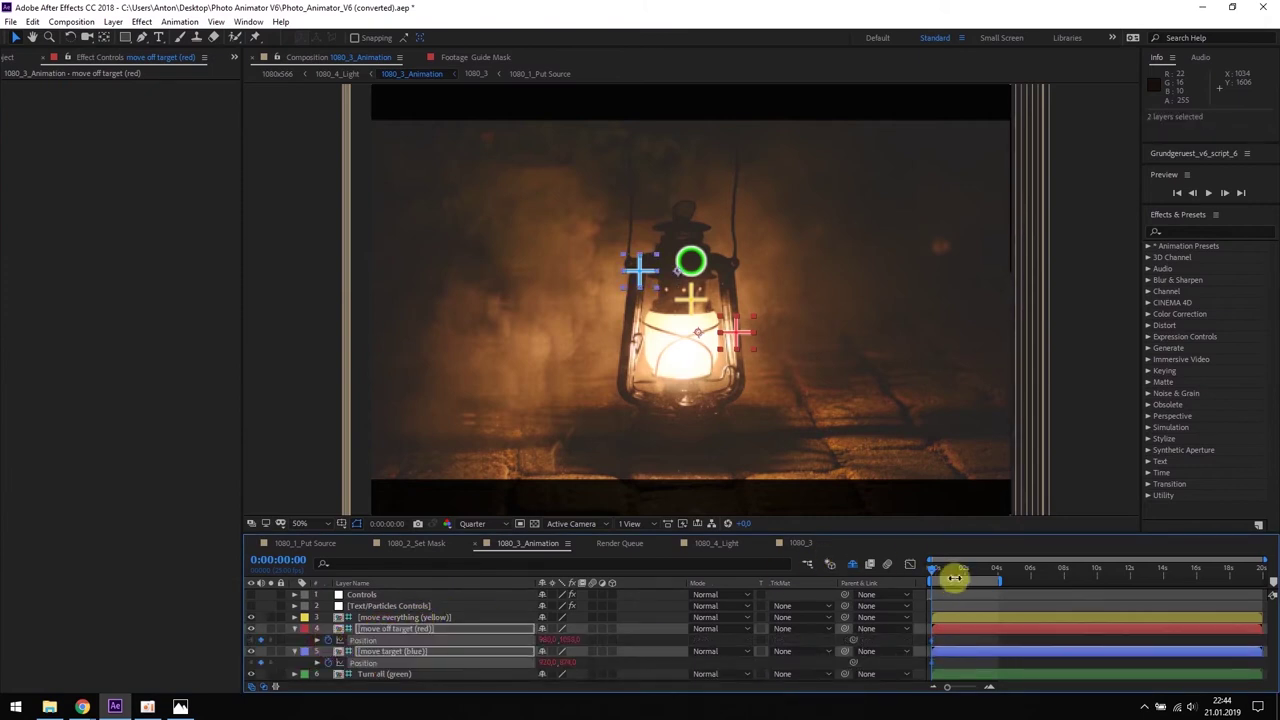
# At 4 seconds, move the red off-target control up to about 1080, 798 and the blue target control down beside the lantern glass.
pyautogui.moveTo(956, 575); pyautogui.dragTo(999, 576)
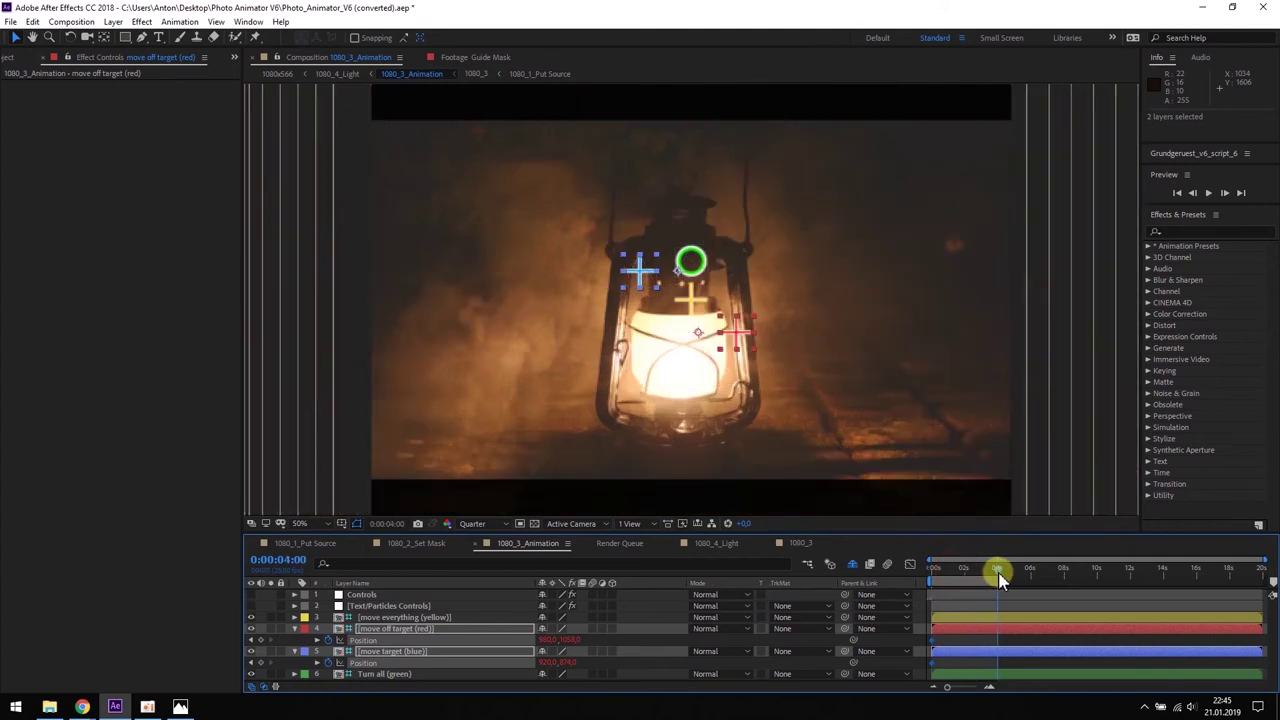
pyautogui.moveTo(742, 339); pyautogui.dragTo(737, 262)
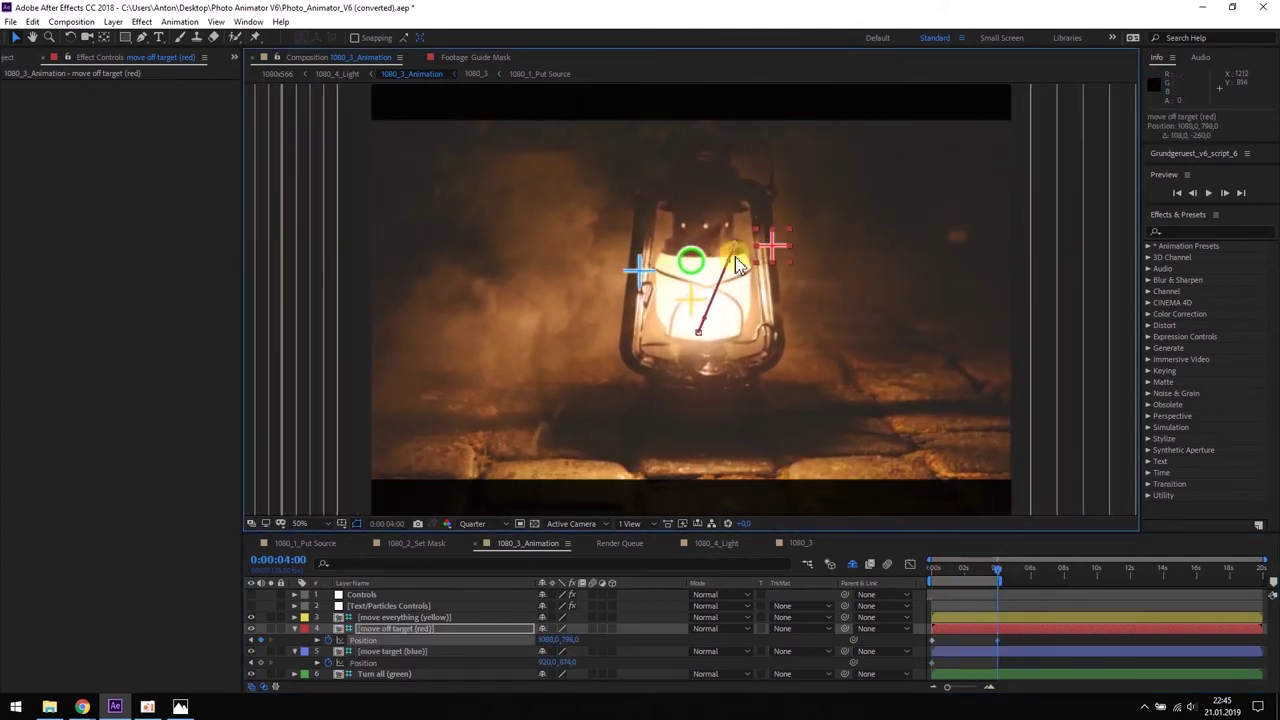
pyautogui.moveTo(638, 269); pyautogui.dragTo(636, 336)
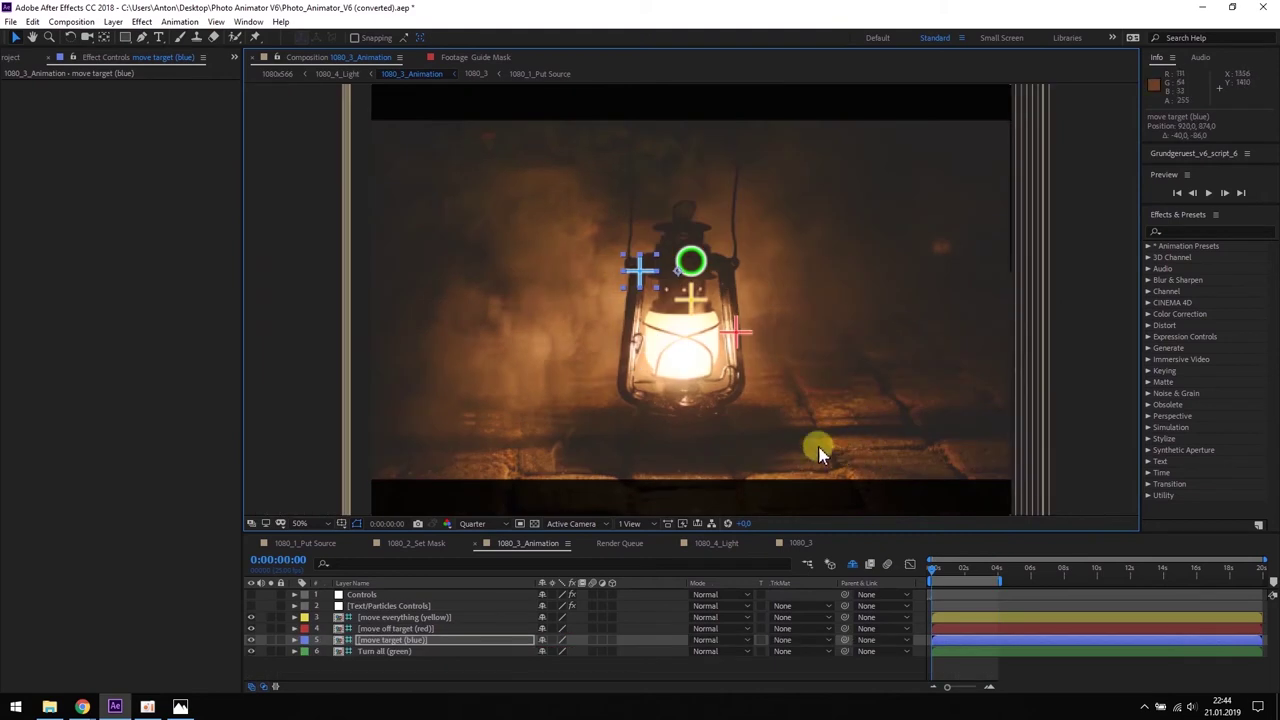
# Try out Magic Layer Connection by turning it on in the Controls layer.
pyautogui.click(363, 595)
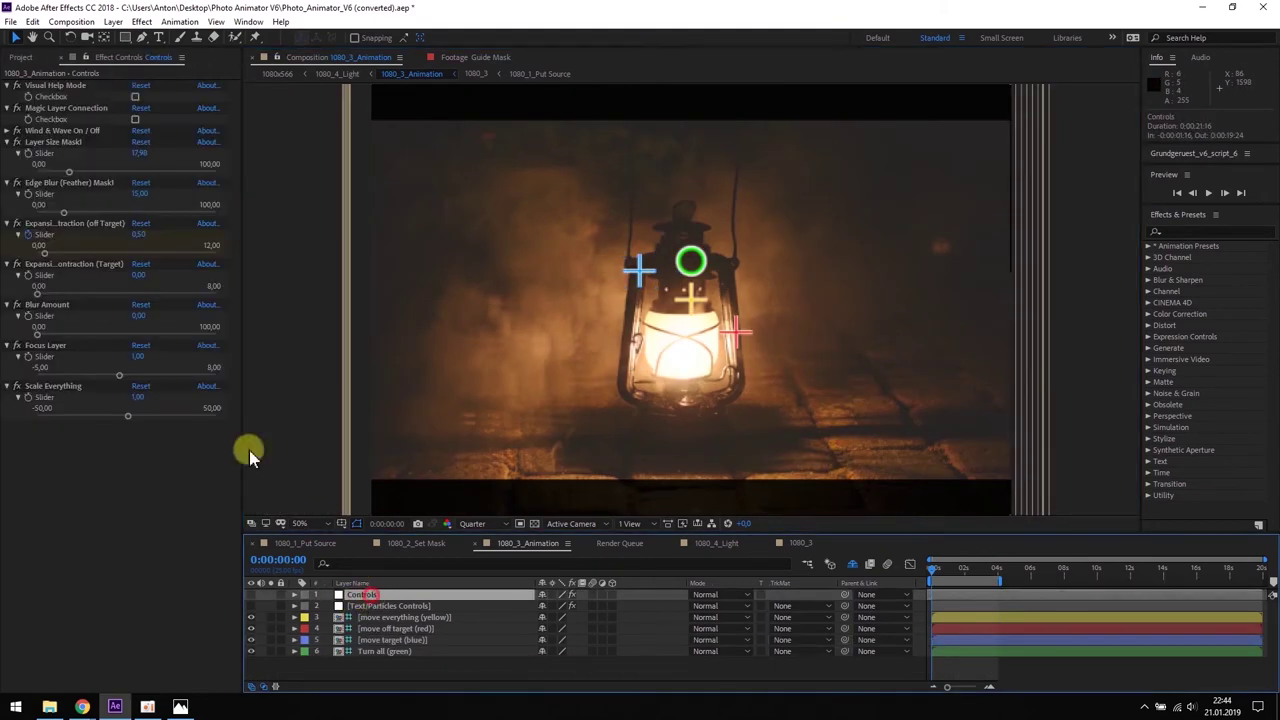
pyautogui.click(136, 121)
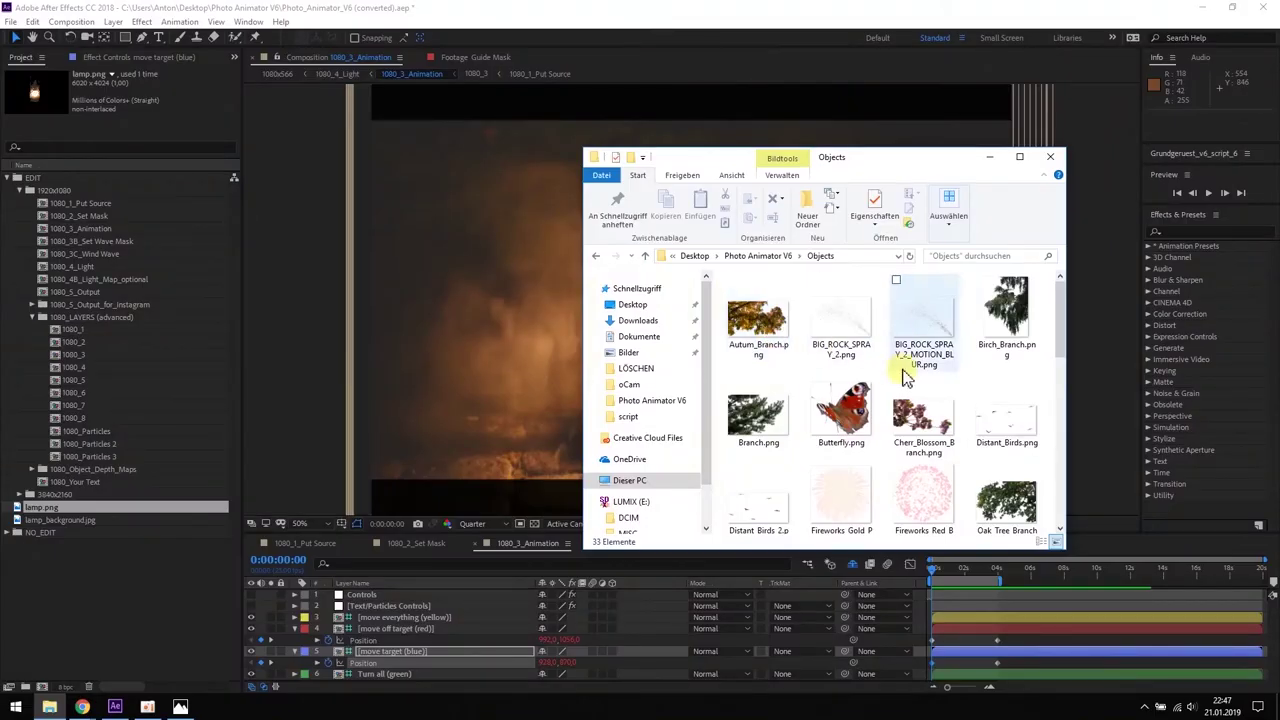
# Import Smoke_1.png and Smoke_2.png from the Photo Animator V6 Objects folder into the After Effects project.
pyautogui.moveTo(1062, 312); pyautogui.dragTo(152, 590)
pyautogui.click(1018, 418)
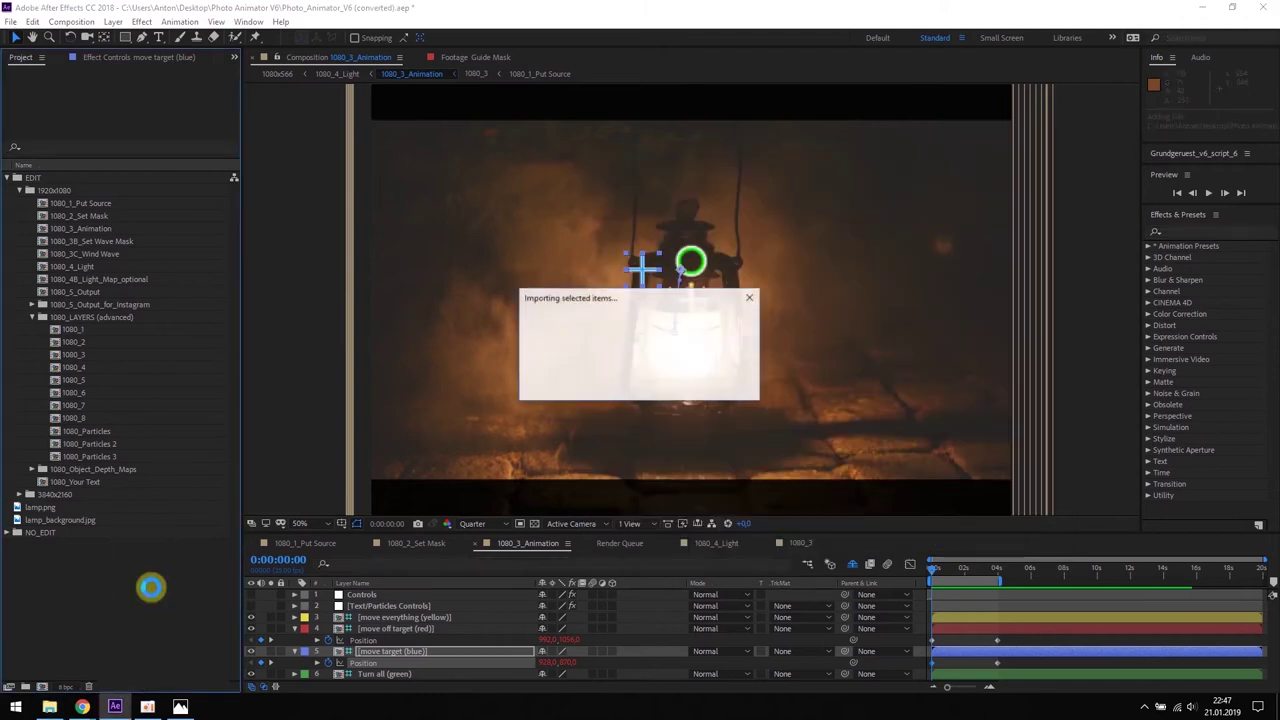
# Open the 1080_1 composition and add Smoke_2.png above Wind and Wave 1080, positioned at about 1984, 2160.
pyautogui.doubleClick(72, 331)
pyautogui.moveTo(50, 557); pyautogui.dragTo(352, 594)
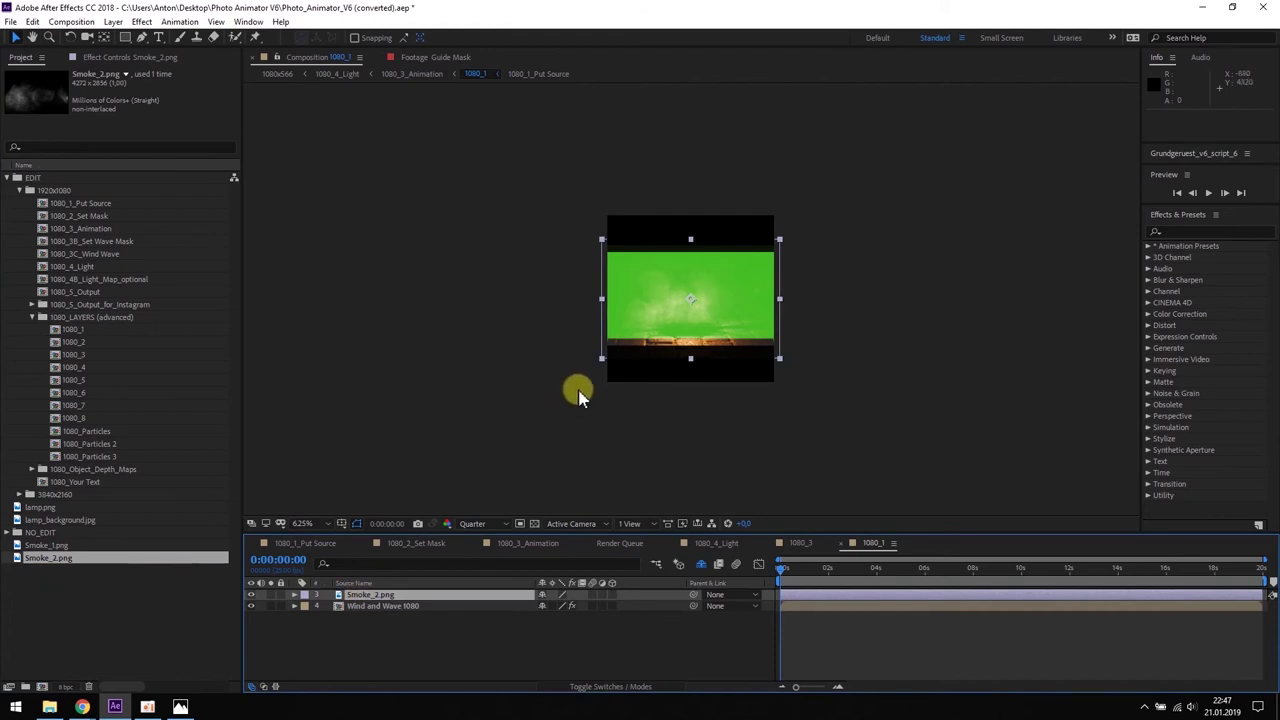
pyautogui.moveTo(724, 296); pyautogui.dragTo(724, 303)
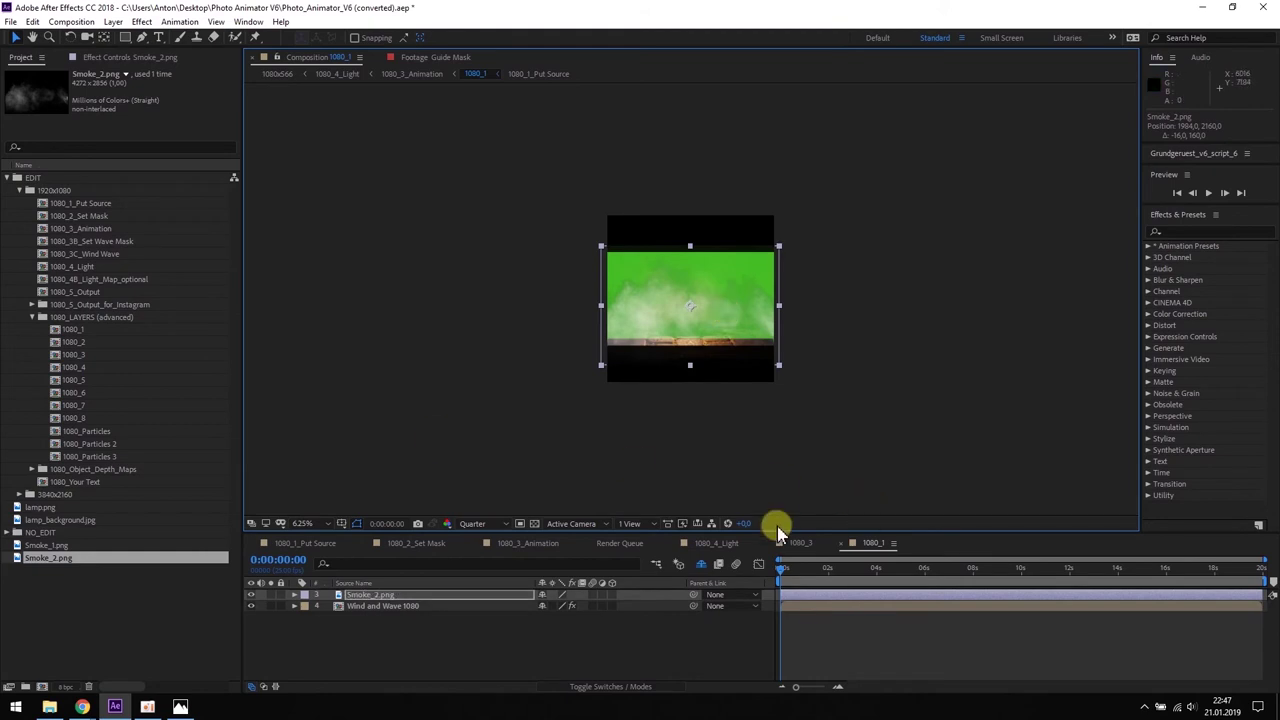
# Open the 1080_4 composition and add Smoke_1.png above Wind and Wave 1080.
pyautogui.click(805, 544)
pyautogui.click(425, 327)
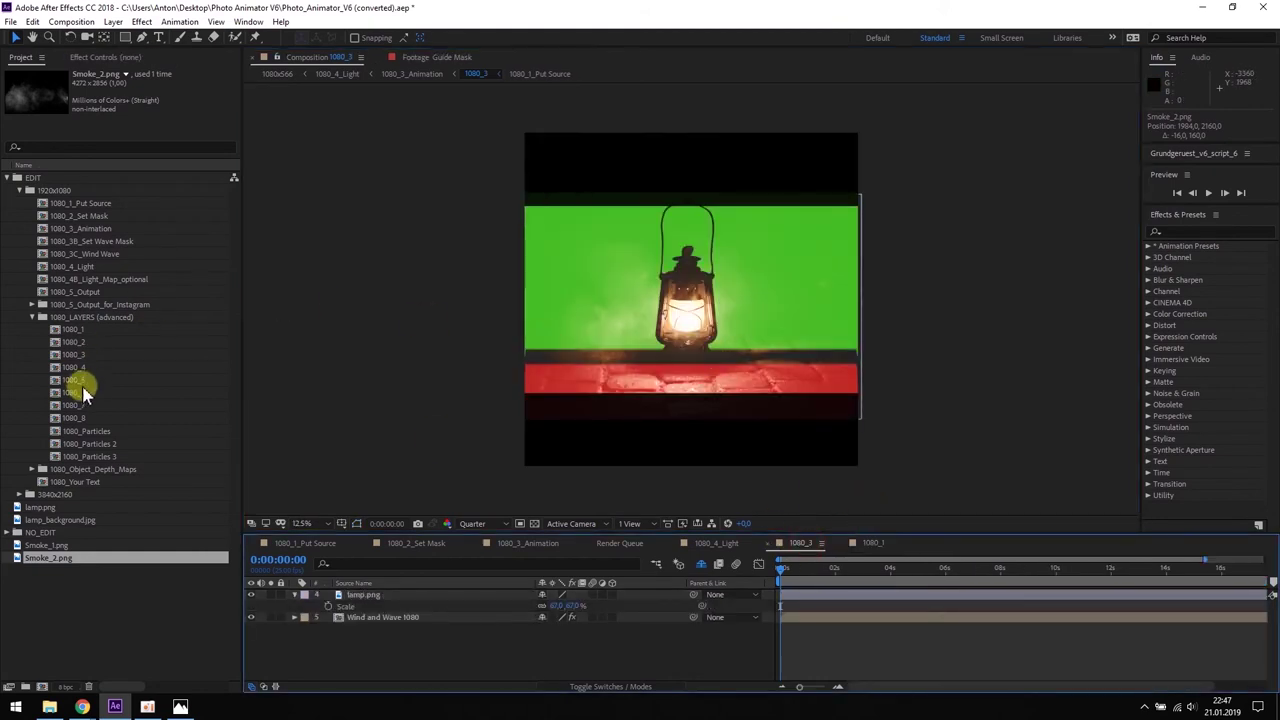
pyautogui.doubleClick(74, 368)
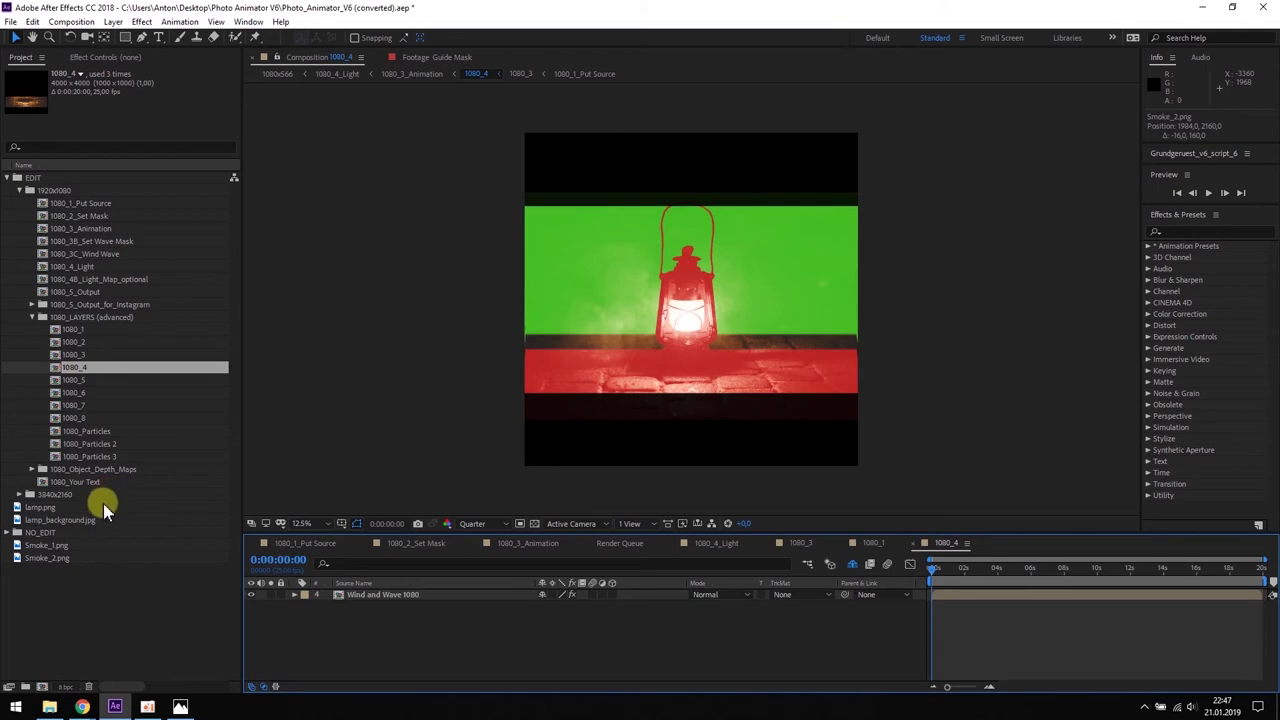
pyautogui.moveTo(44, 553); pyautogui.dragTo(349, 592)
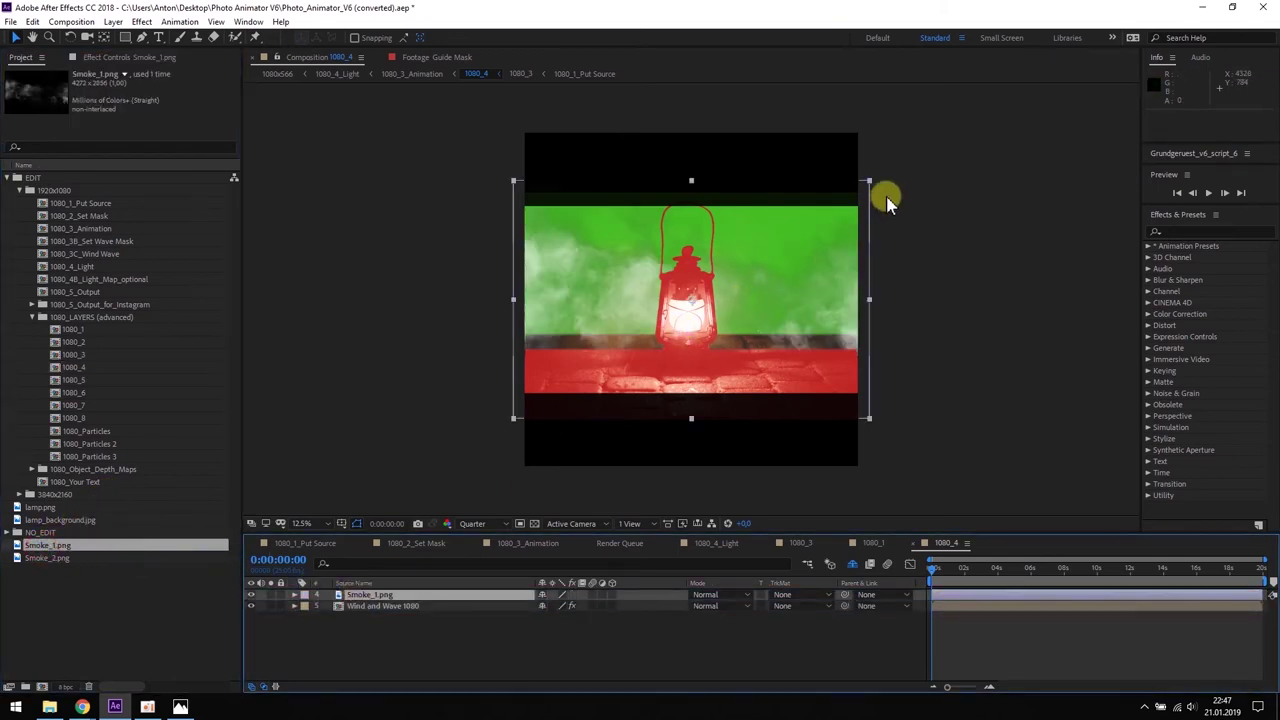
# Enlarge and flip the Smoke_1.png layer by setting its scale to -111.8%, and shift it slightly upward over the lantern.
pyautogui.moveTo(869, 182); pyautogui.dragTo(890, 167)
pyautogui.click(371, 596)
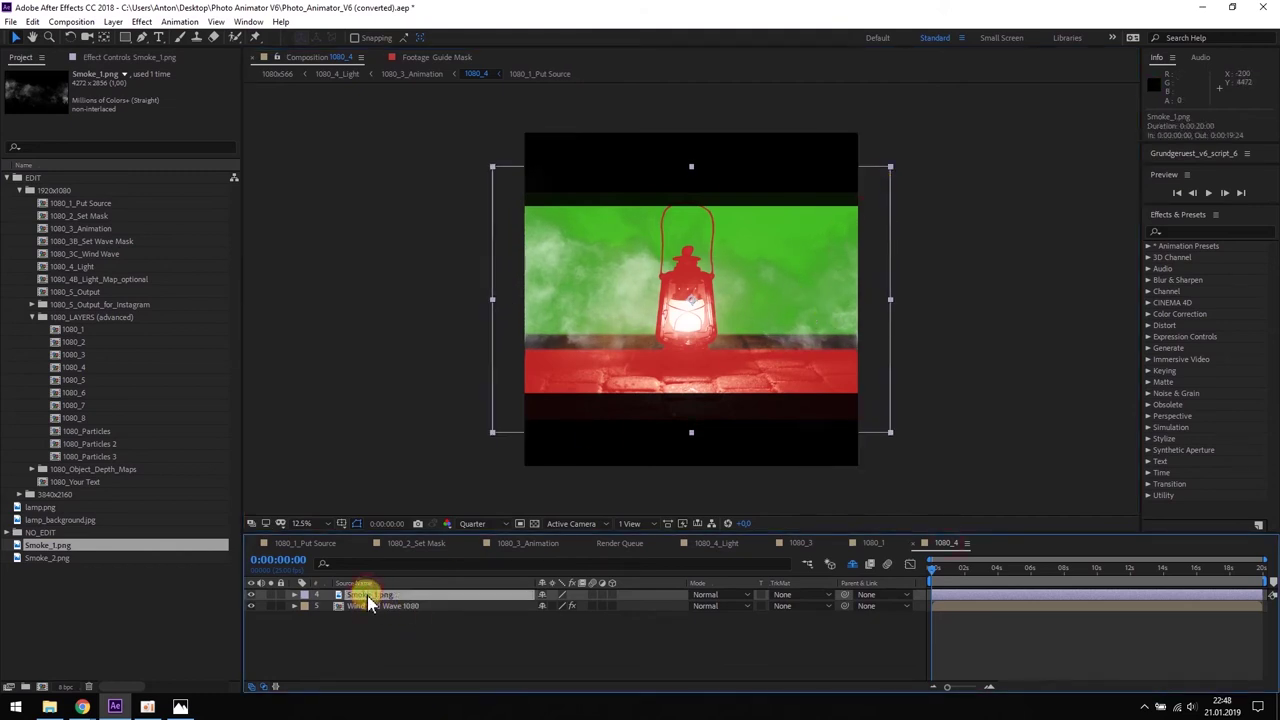
pyautogui.press('s')
pyautogui.click(562, 606)
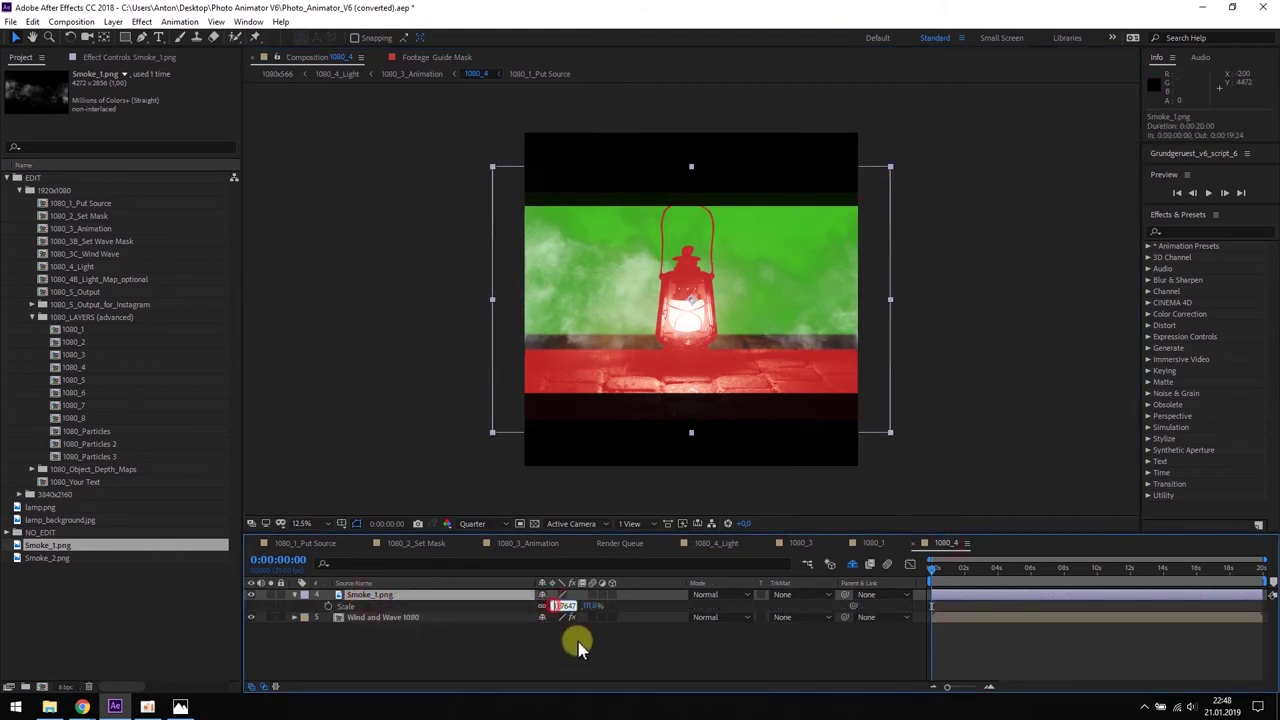
pyautogui.click(575, 644)
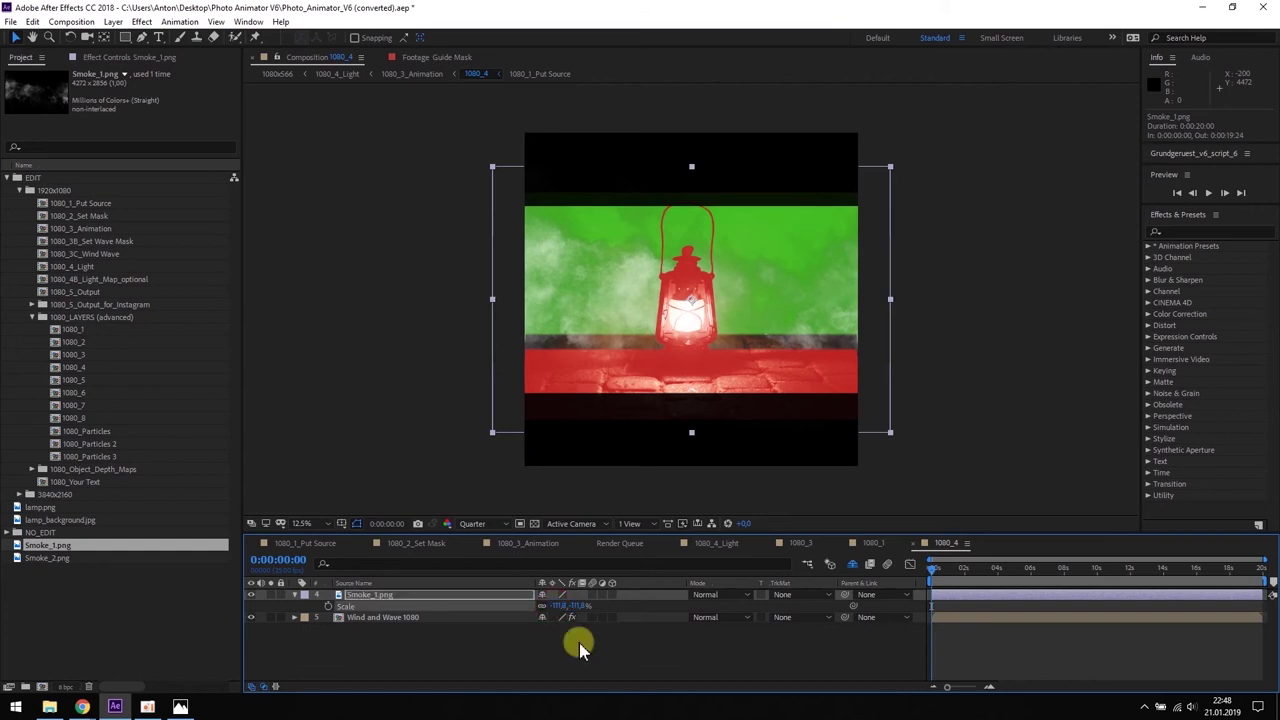
pyautogui.moveTo(829, 305); pyautogui.dragTo(823, 282)
pyautogui.click(944, 278)
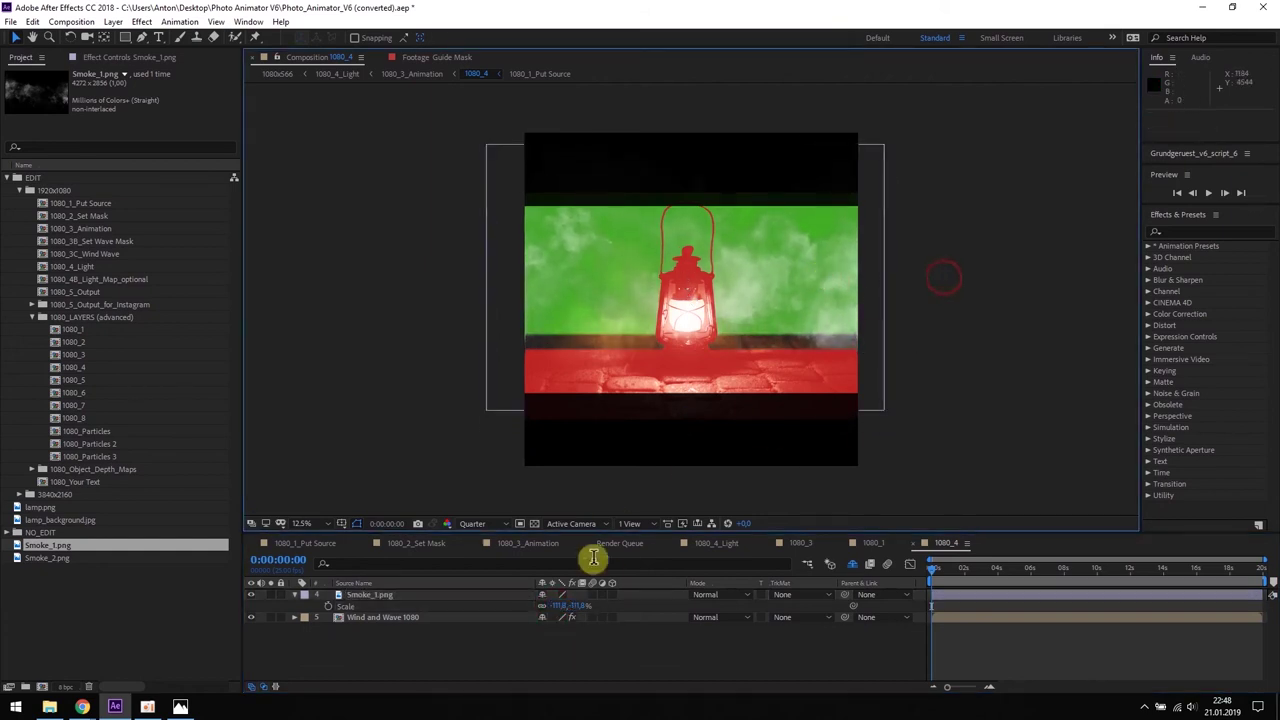
# Check the smoke in 1080_3_Animation and apply the Tint effect to the Smoke_2.png layer in 1080_1.
pyautogui.click(528, 544)
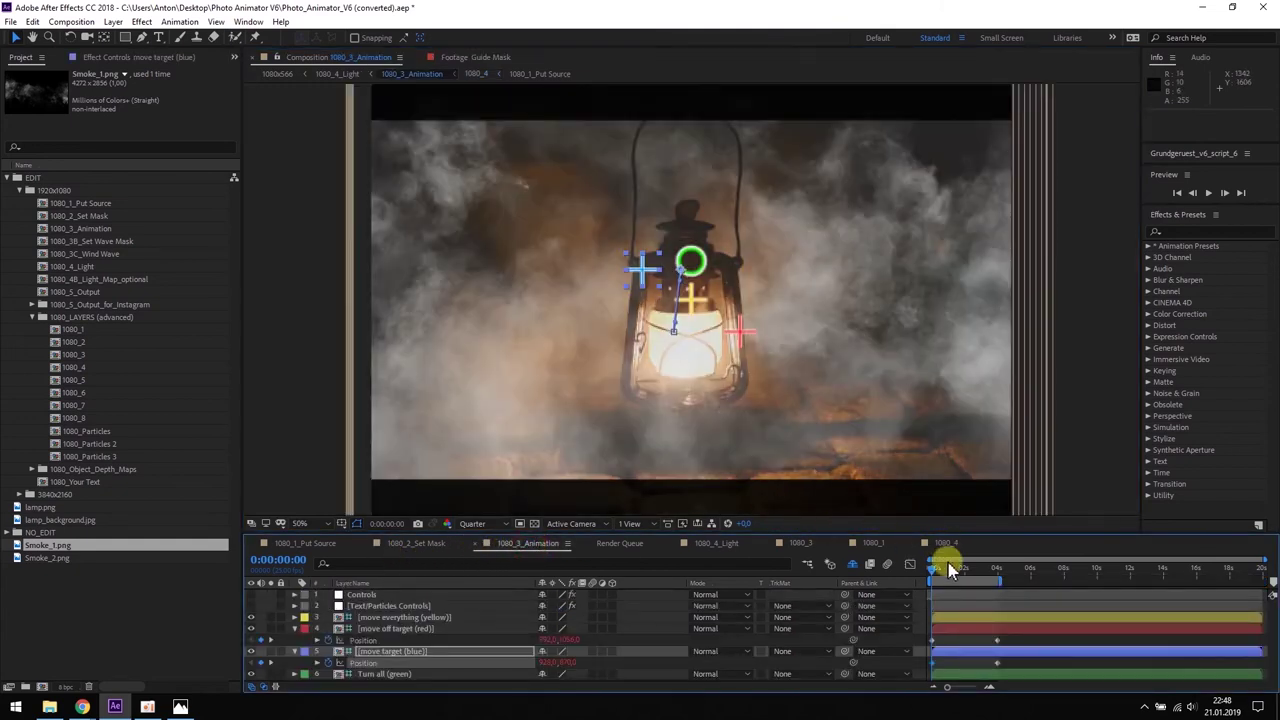
pyautogui.moveTo(933, 573); pyautogui.dragTo(945, 546)
pyautogui.click(872, 548)
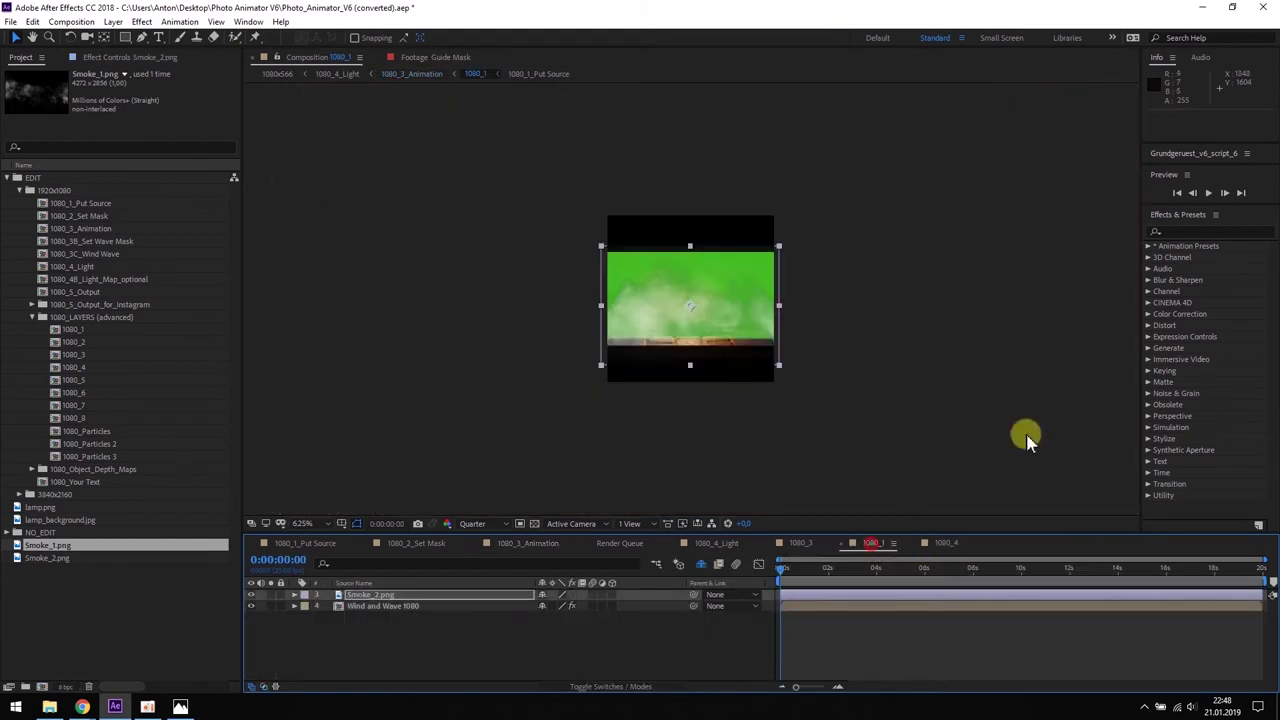
pyautogui.click(1195, 231)
pyautogui.write('tint')
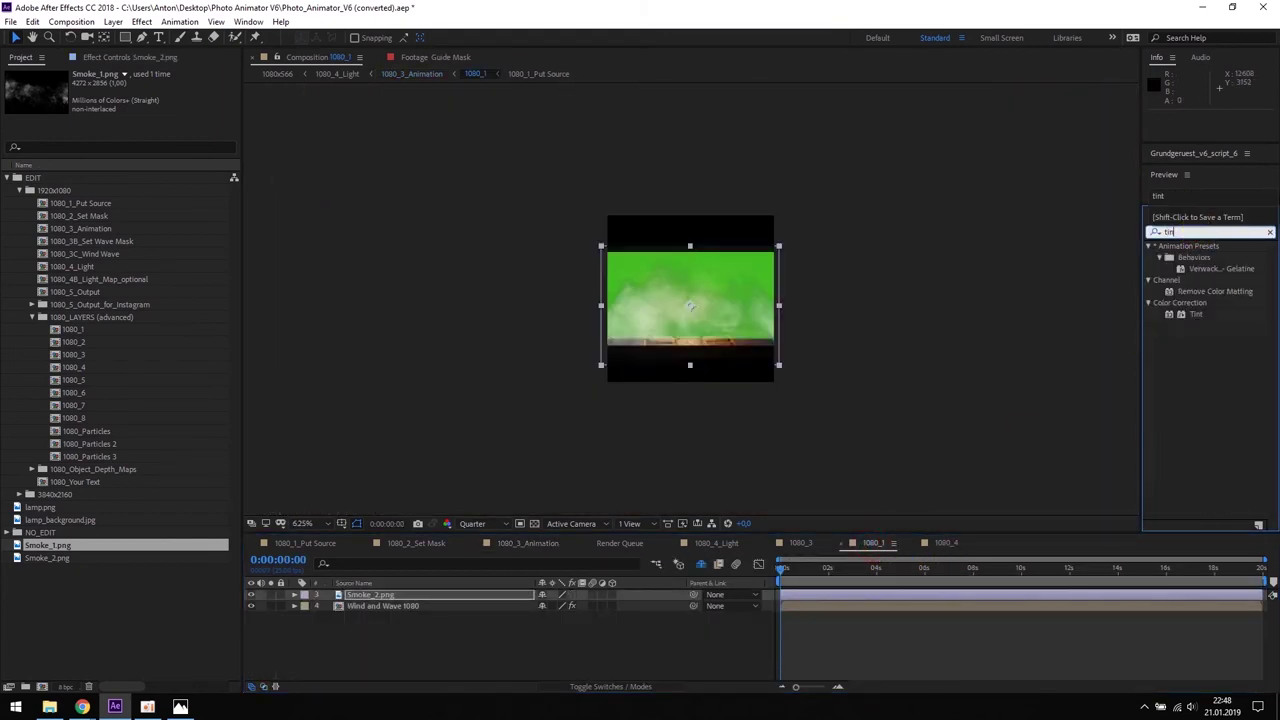
pyautogui.moveTo(1195, 260); pyautogui.dragTo(360, 598)
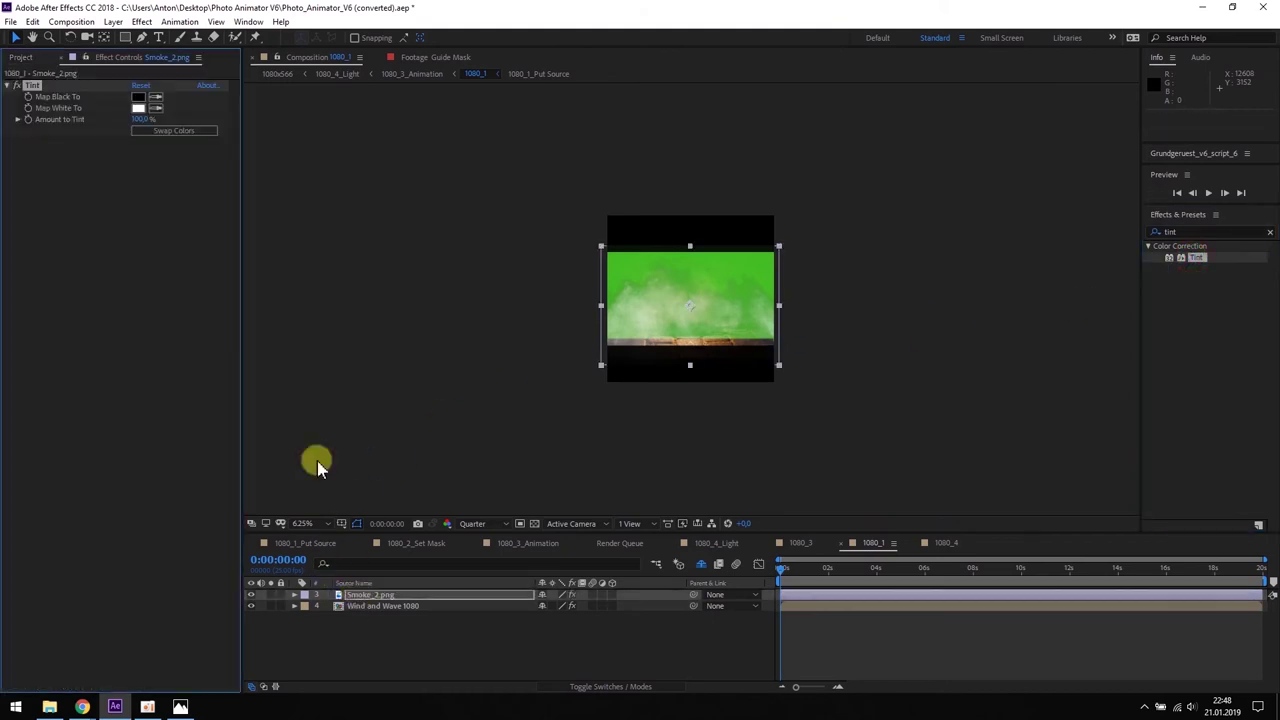
# Set the Tint effect's Map White To color on Smoke_2.png to the light orange FFB872.
pyautogui.click(139, 110)
pyautogui.moveTo(1040, 505); pyautogui.dragTo(1040, 510)
pyautogui.moveTo(917, 351); pyautogui.dragTo(935, 349)
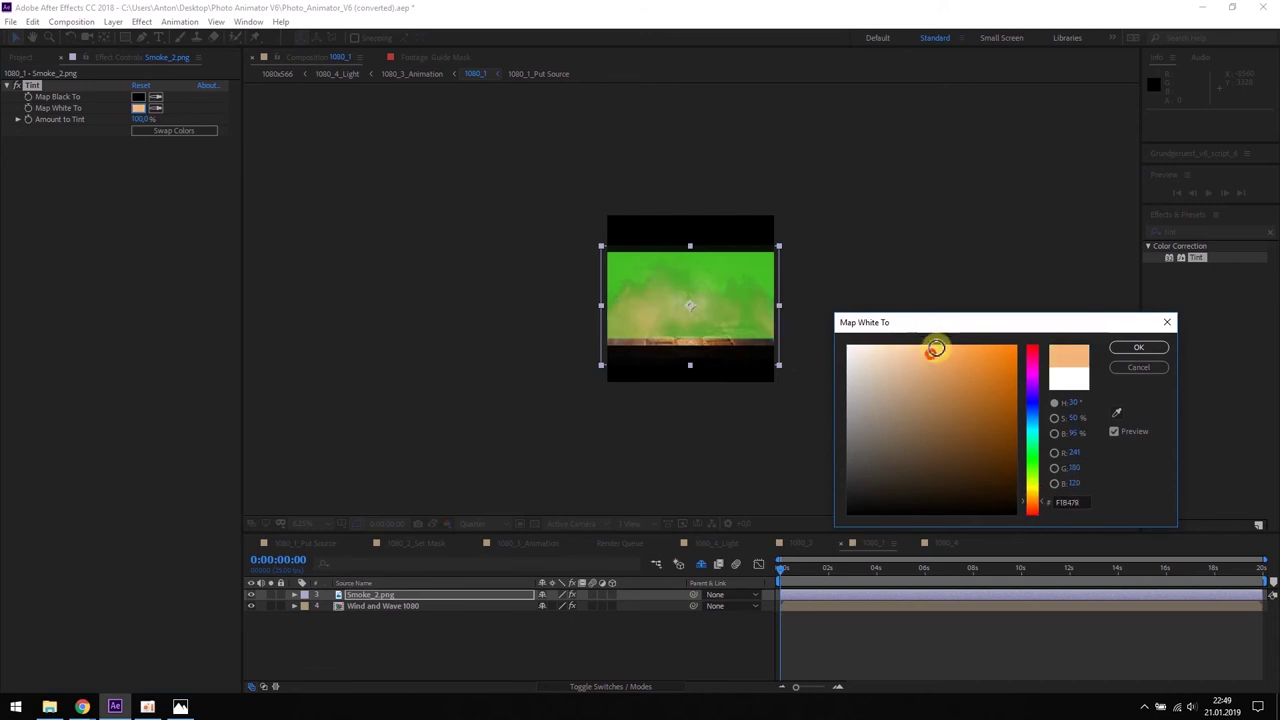
pyautogui.click(1137, 349)
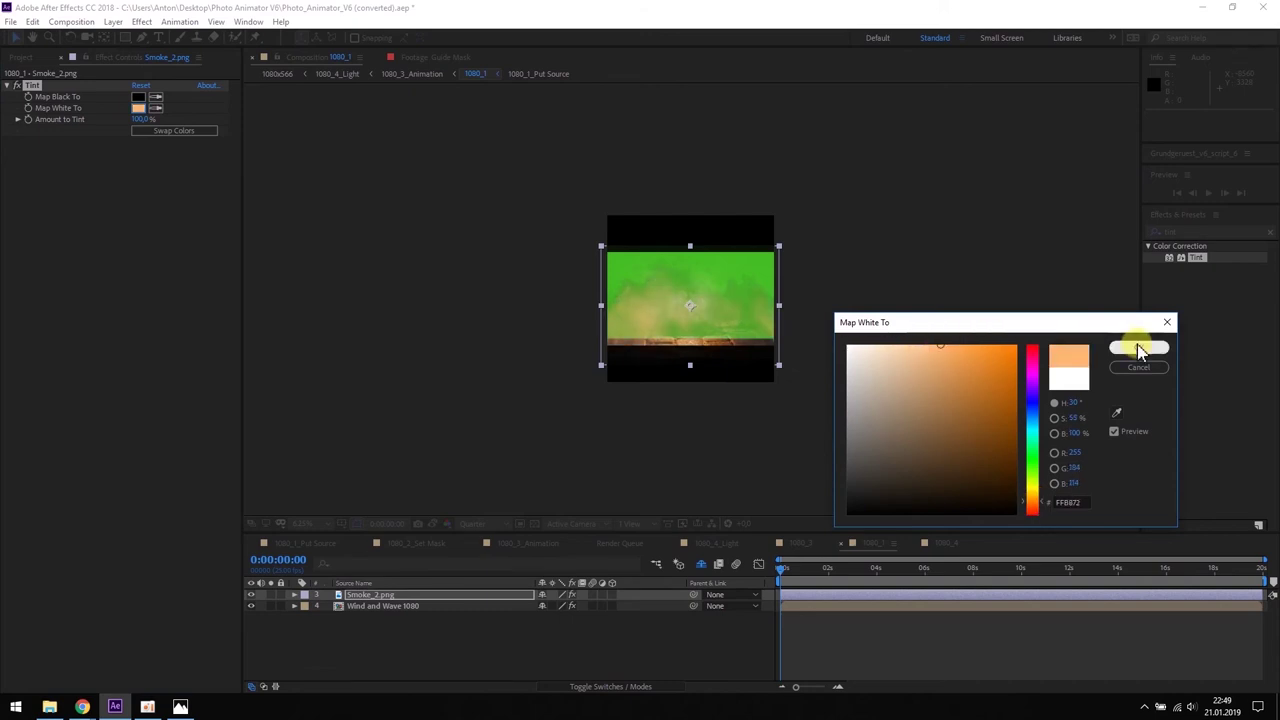
# Copy the Tint effect from Smoke_2.png onto the Smoke_1.png layer in 1080_4 and check the result in 1080_3_Animation.
pyautogui.click(38, 87)
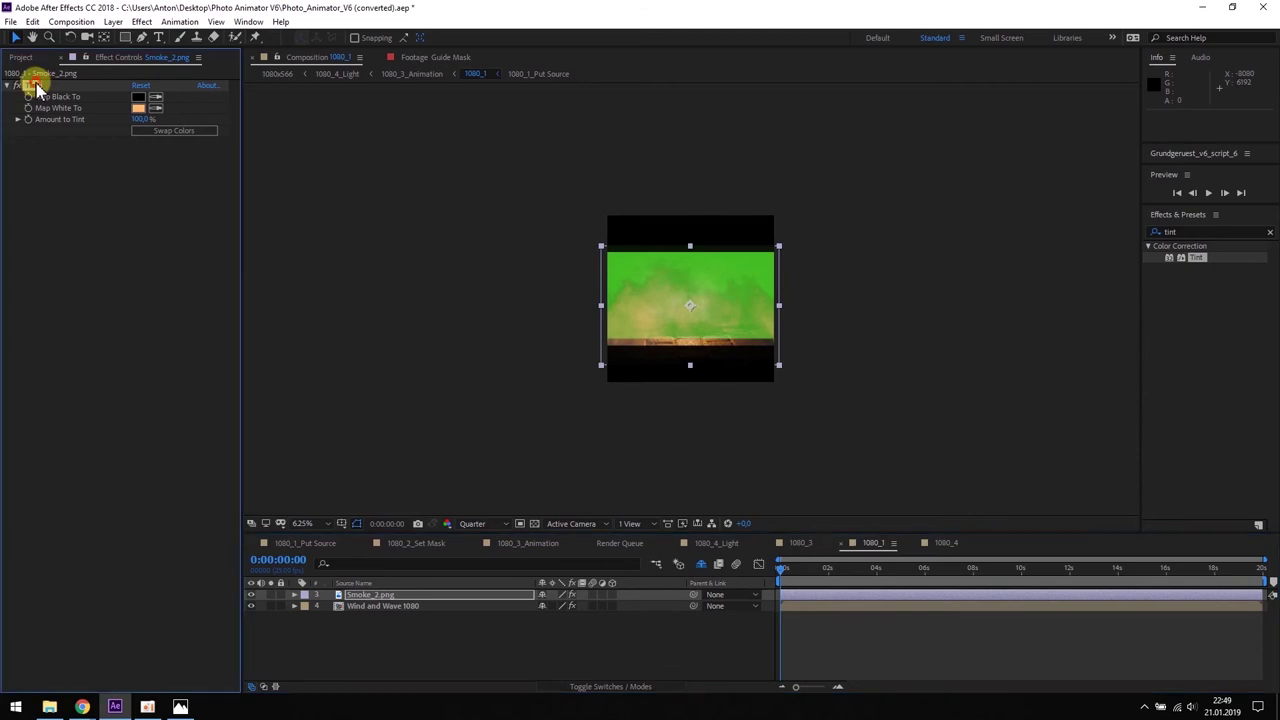
pyautogui.click(944, 544)
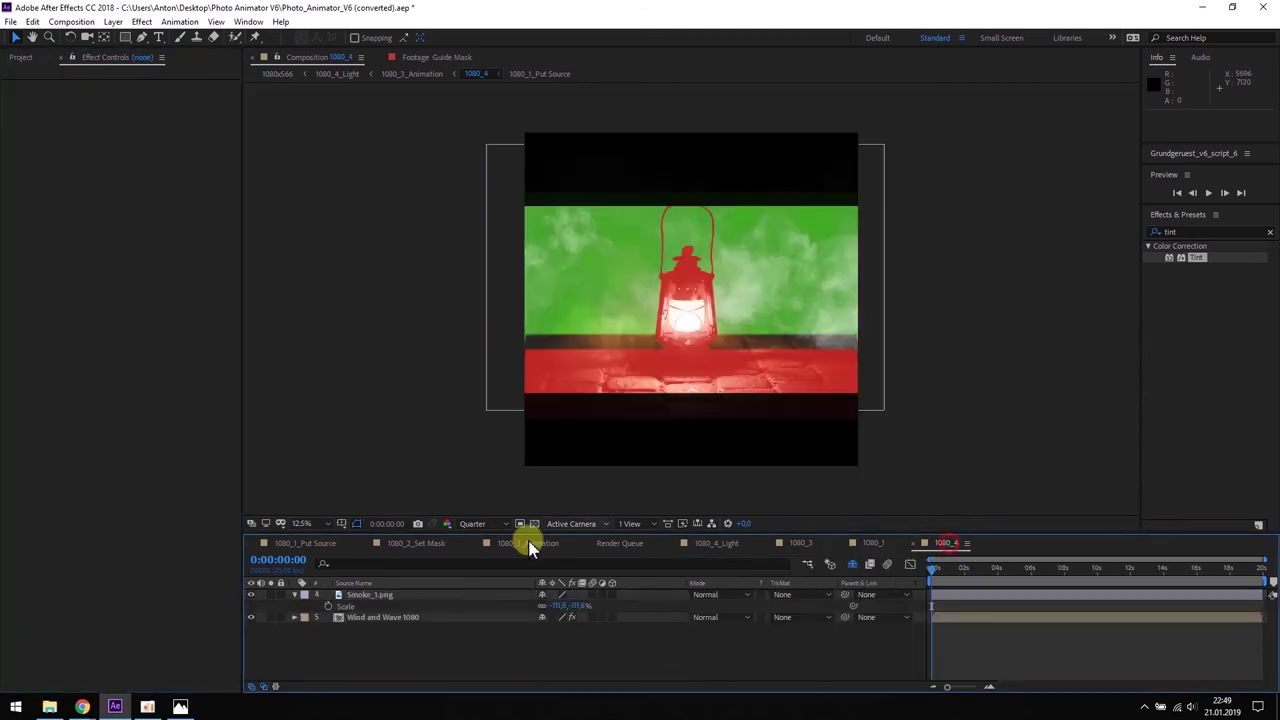
pyautogui.click(376, 597)
pyautogui.hotkey('ctrl', 'v')
pyautogui.click(527, 543)
# Reduce the opacity of the Smoke_2.png layer in the 1080_1 composition.
pyautogui.click(872, 543)
pyautogui.click(370, 598)
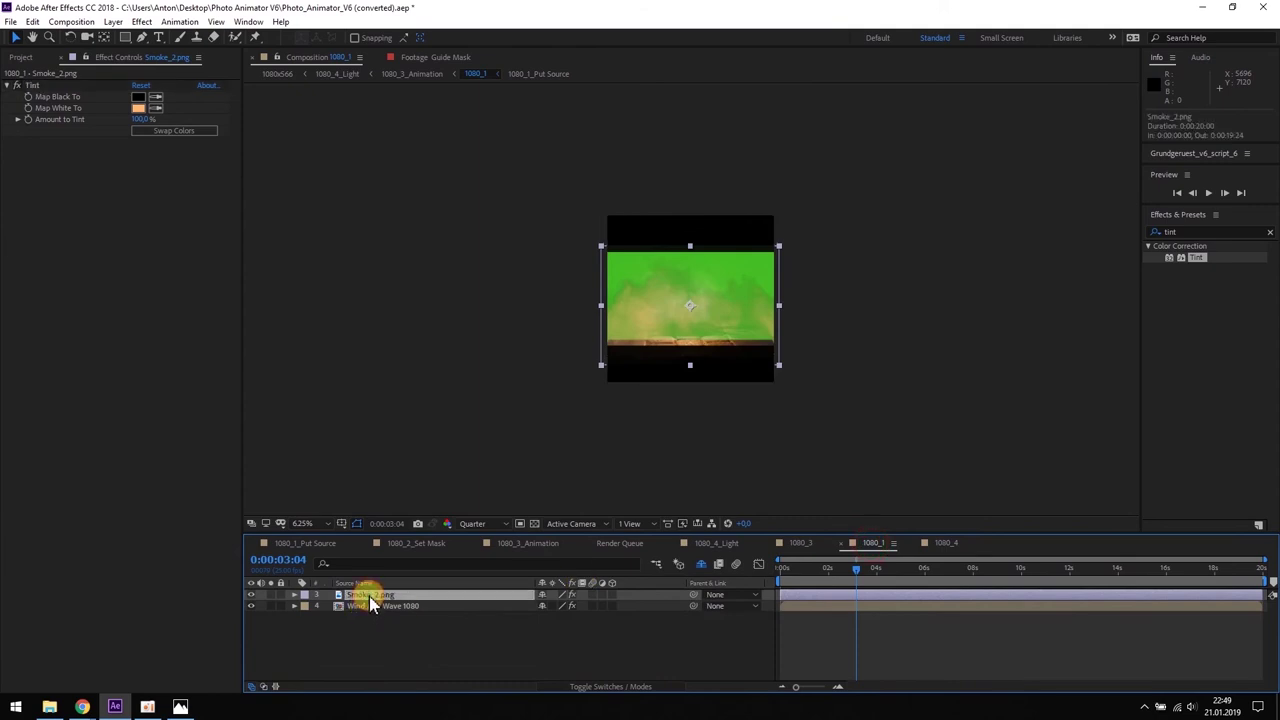
pyautogui.press('t')
pyautogui.click(540, 605)
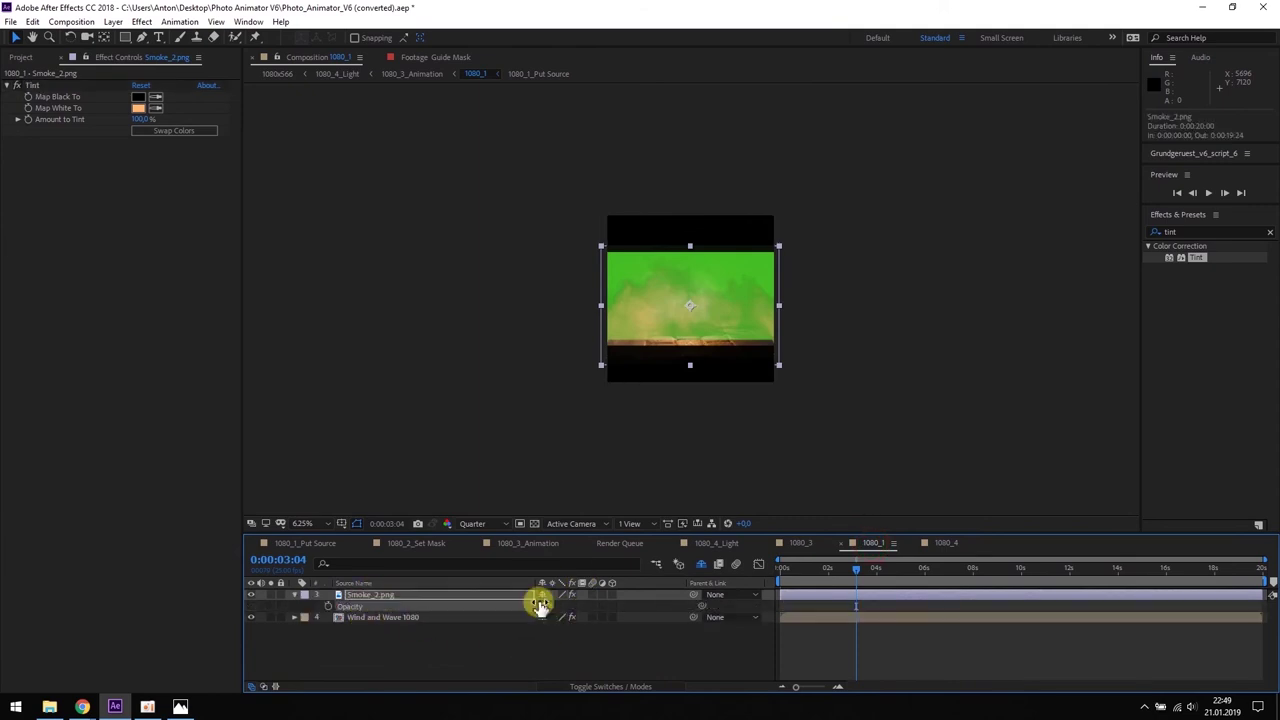
# Set the opacity of the Smoke_1.png layer in 1080_4 to 70% and review the smoke in 1080_3_Animation.
pyautogui.click(944, 543)
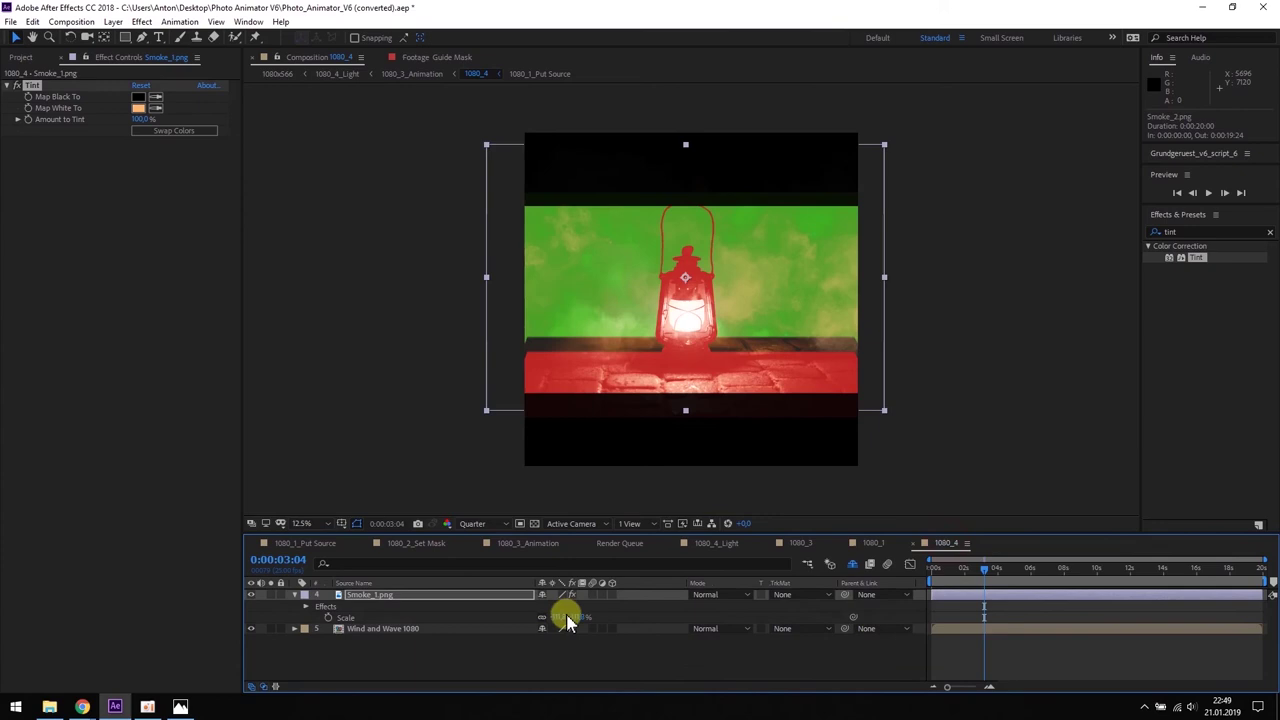
pyautogui.press('Return')
pyautogui.press('t')
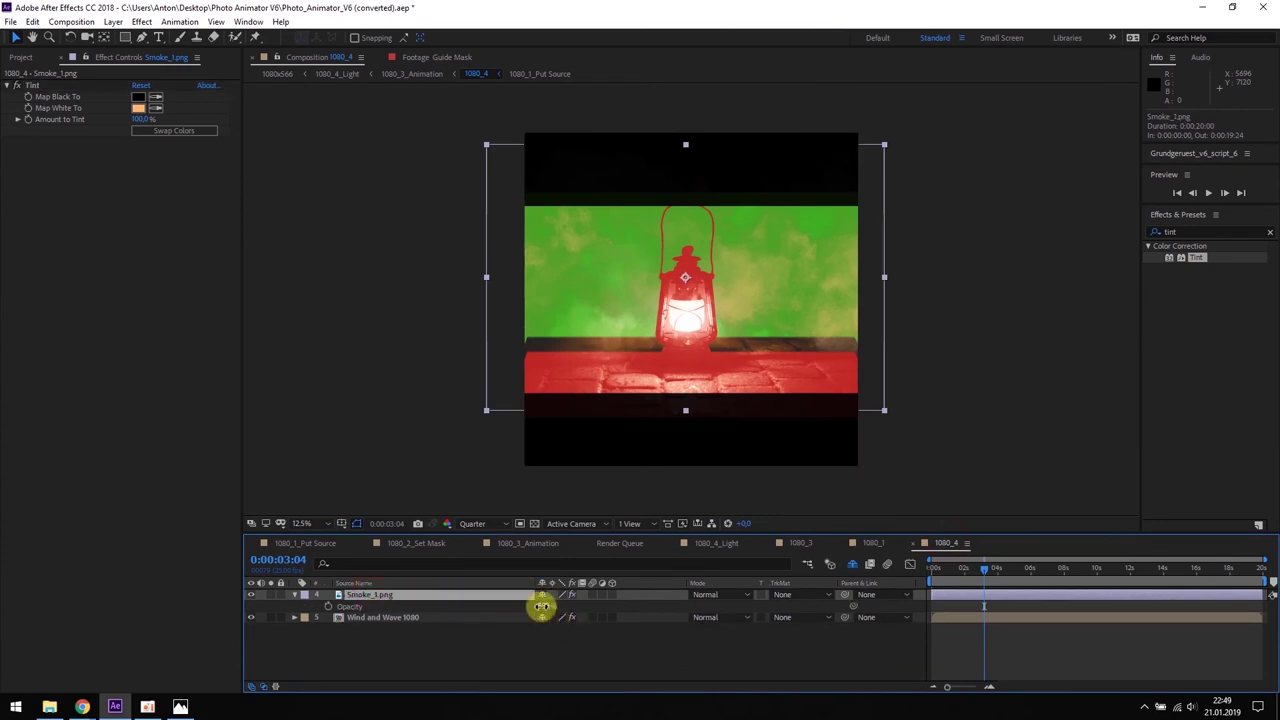
pyautogui.press('Return')
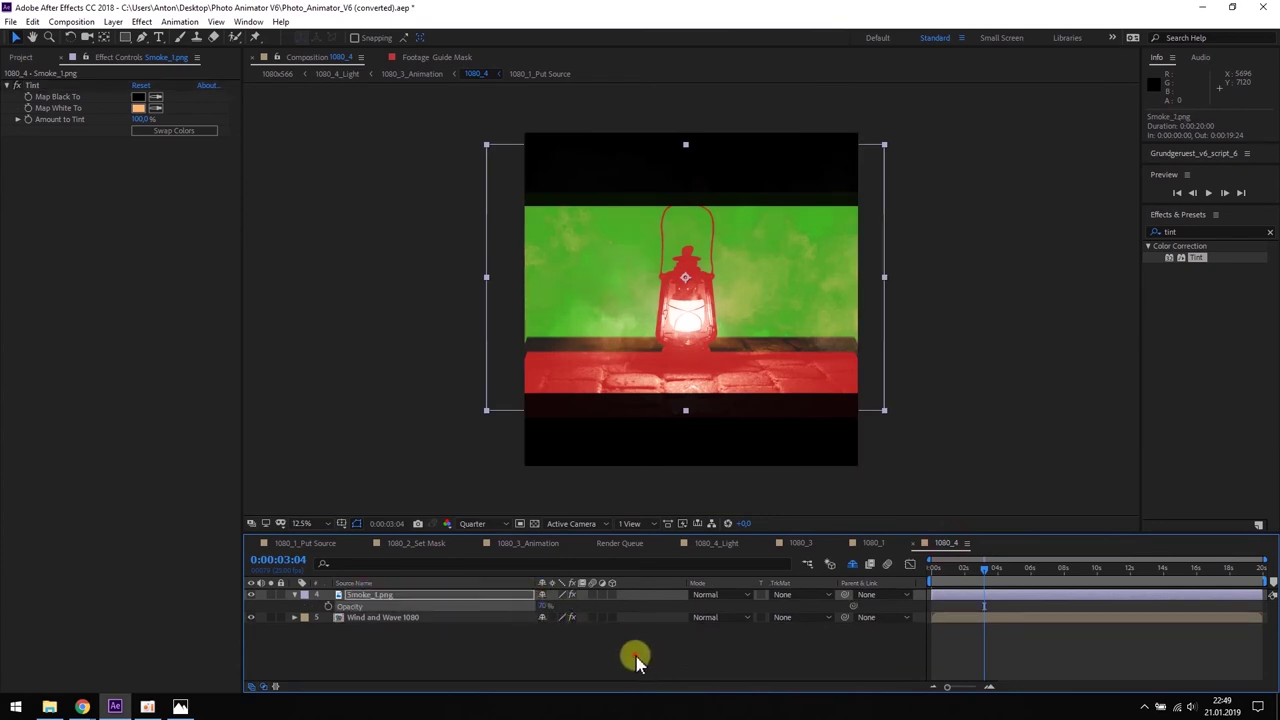
pyautogui.click(522, 543)
pyautogui.moveTo(966, 573)
pyautogui.mouseDown()
pyautogui.moveTo(920, 562)
pyautogui.moveTo(978, 568)
pyautogui.mouseUp()
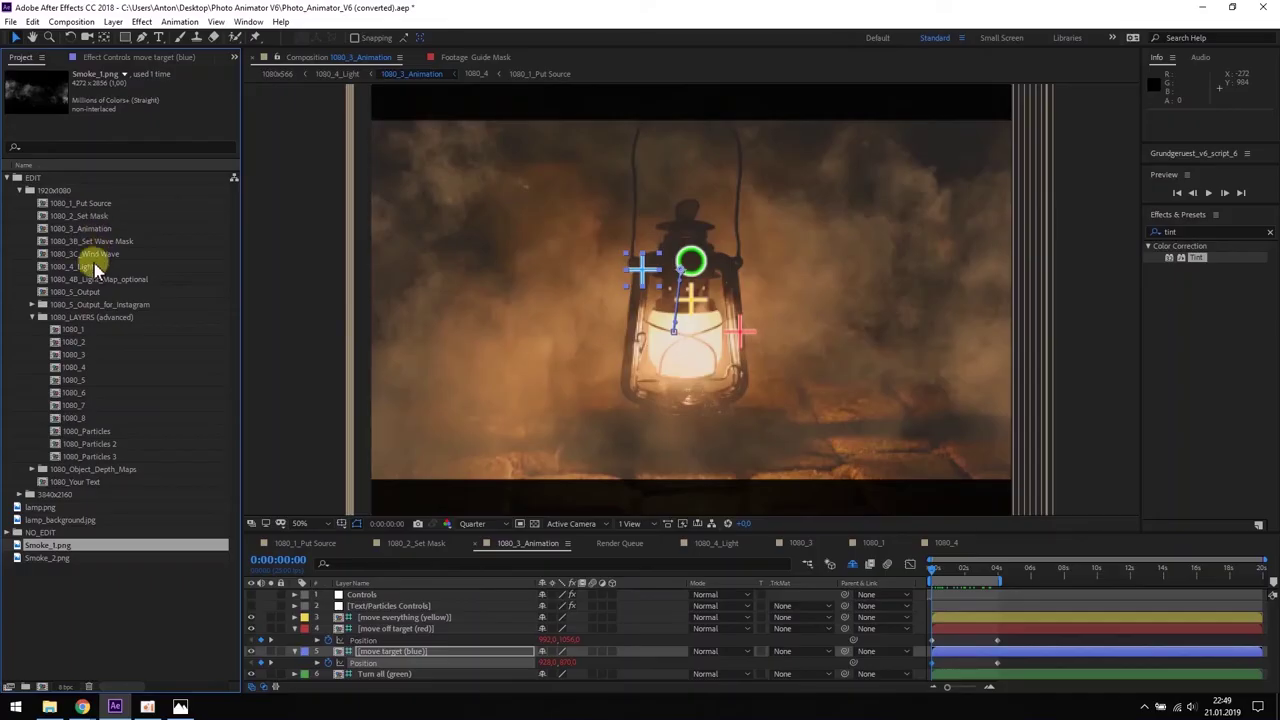
# Open the 1080_4_Light composition and draw a closed four-point mask around the lantern's glowing glass on the Light Controls, Mask and Map layer.
pyautogui.doubleClick(90, 266)
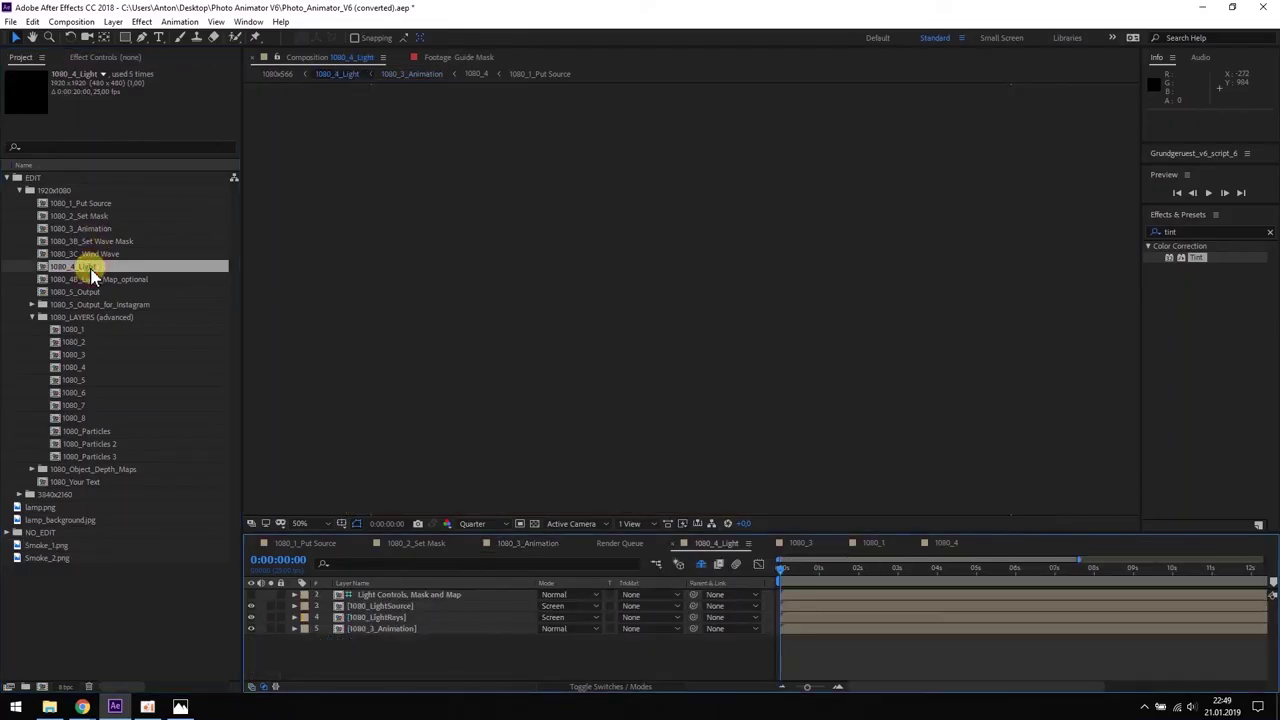
pyautogui.click(379, 596)
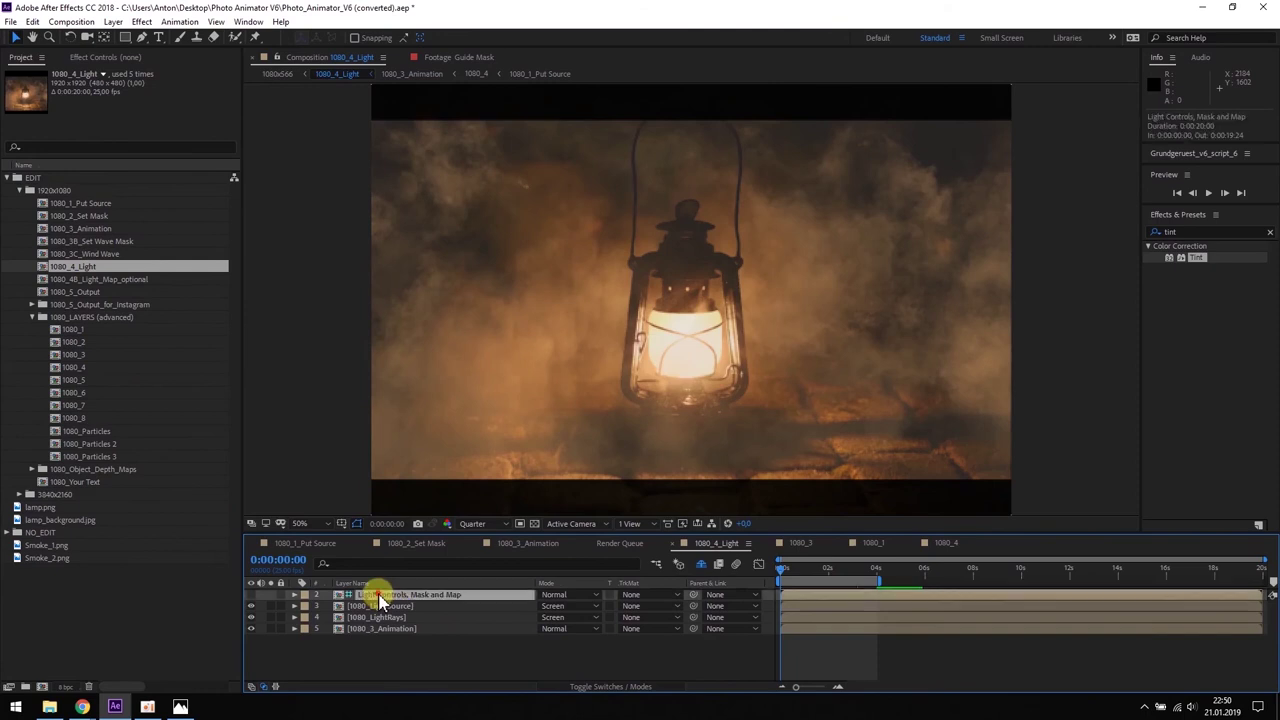
pyautogui.click(141, 37)
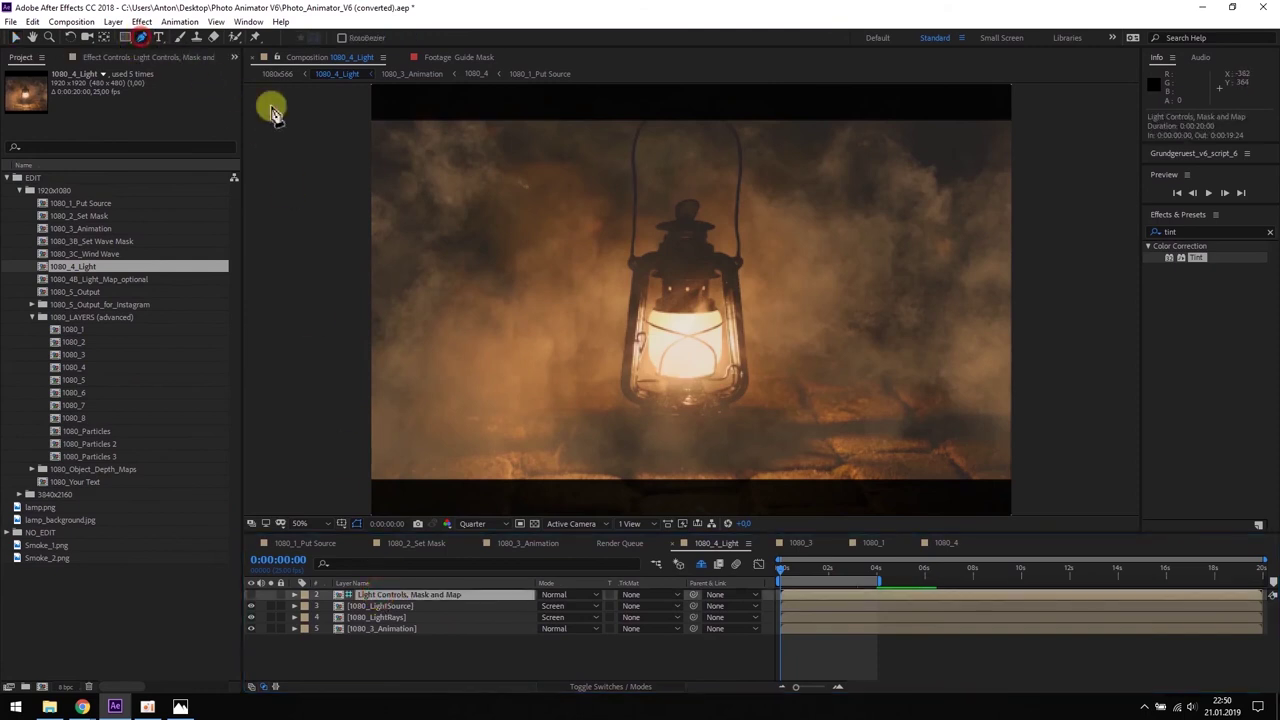
pyautogui.click(647, 306)
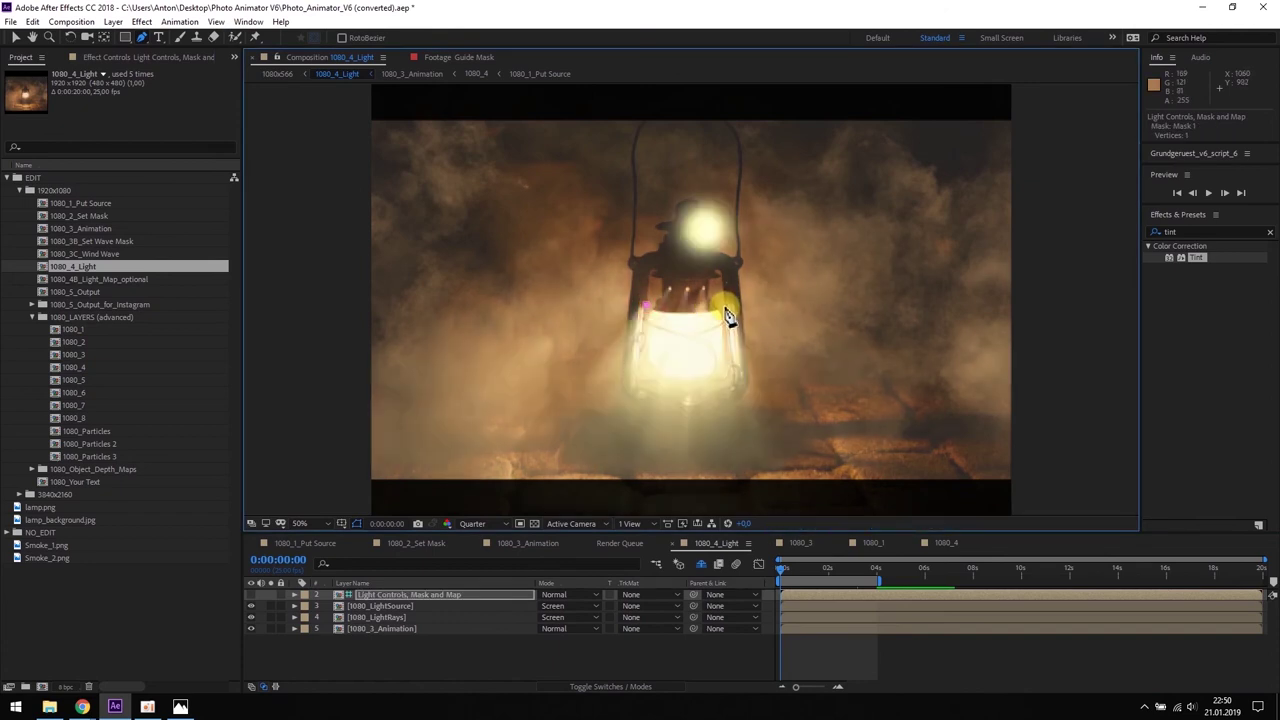
pyautogui.click(729, 378)
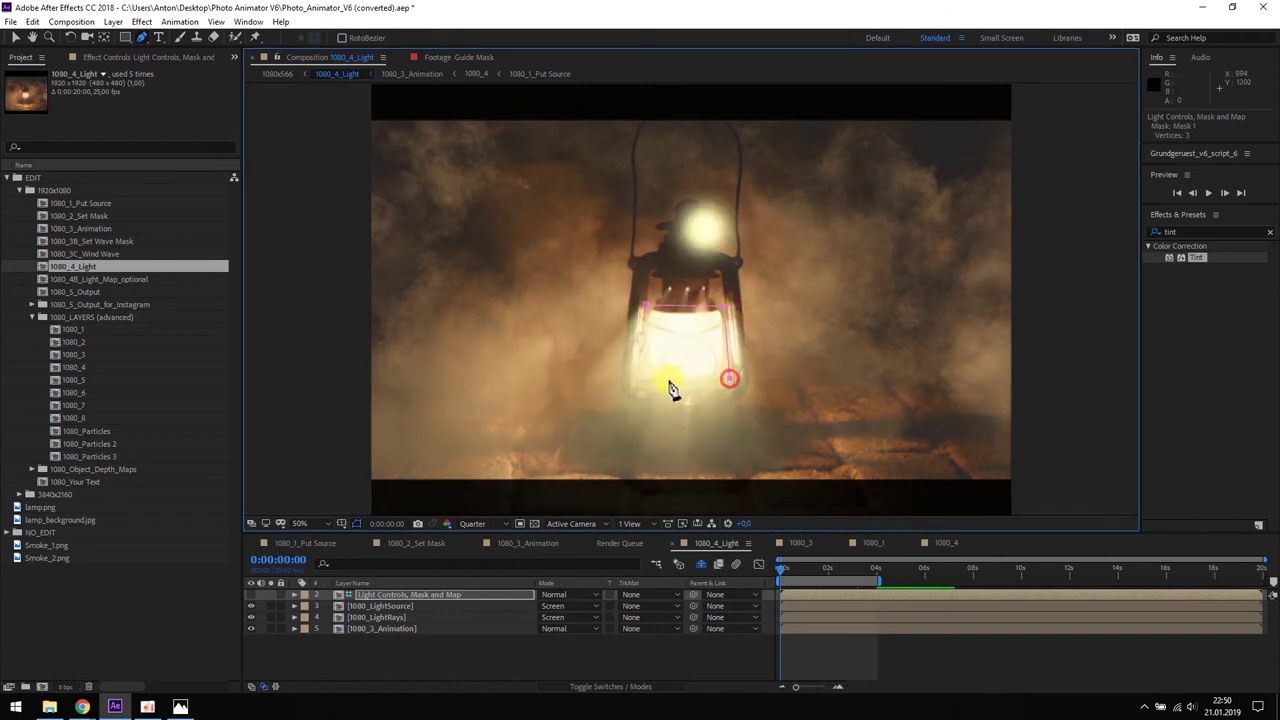
pyautogui.click(644, 377)
pyautogui.click(647, 308)
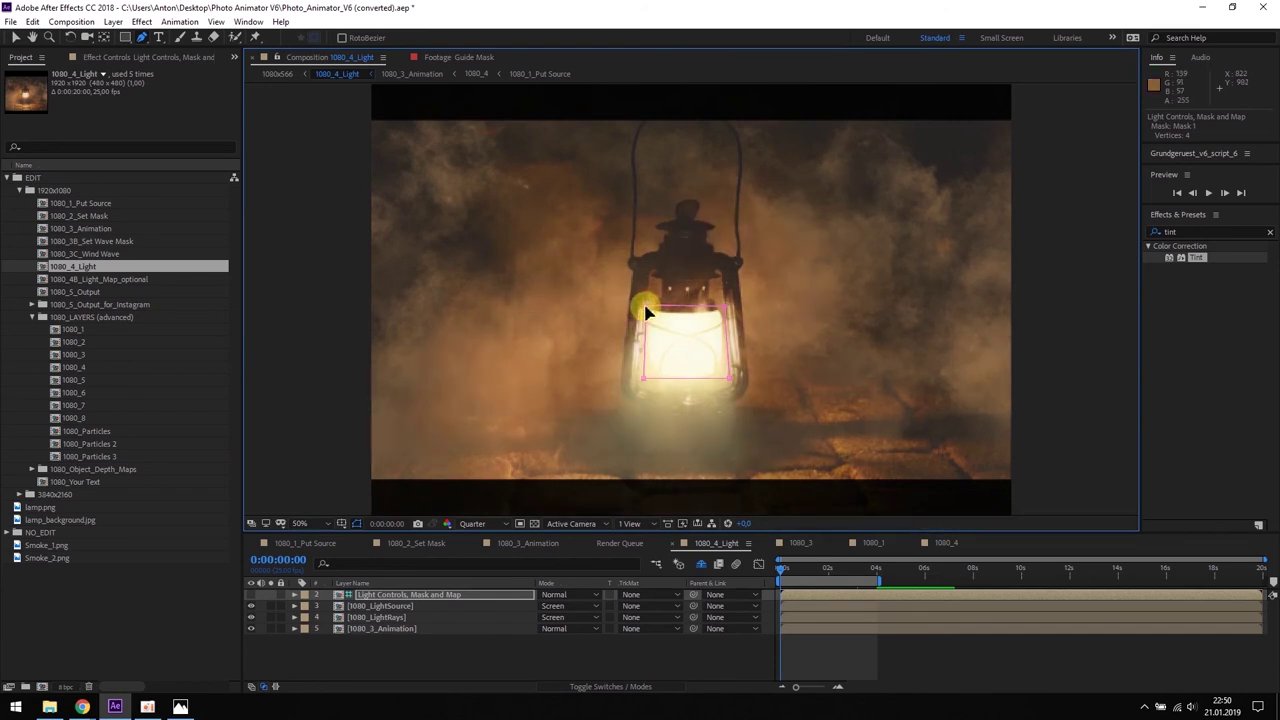
pyautogui.click(15, 37)
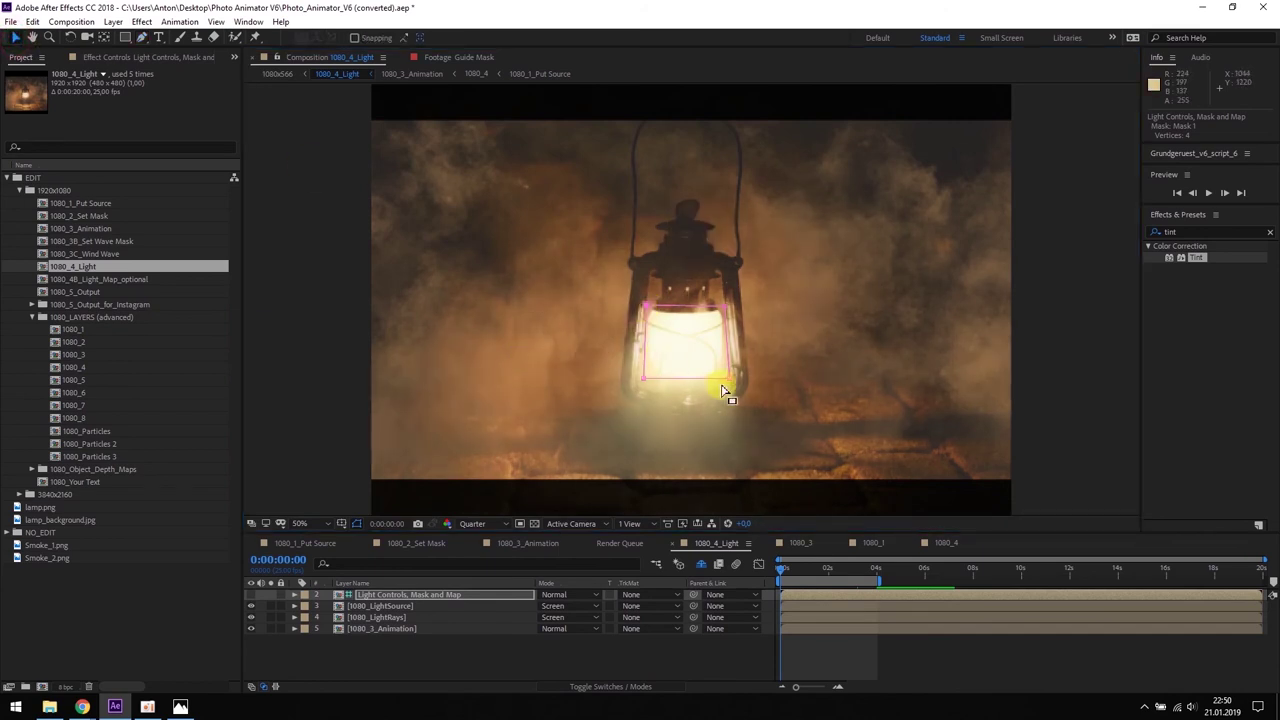
# Keyframe Mask 1's path at 0:00:00:00 and, at 0:00:04:00, reshape its four corners to fit the lantern's glowing glass.
pyautogui.click(352, 600)
pyautogui.press('m')
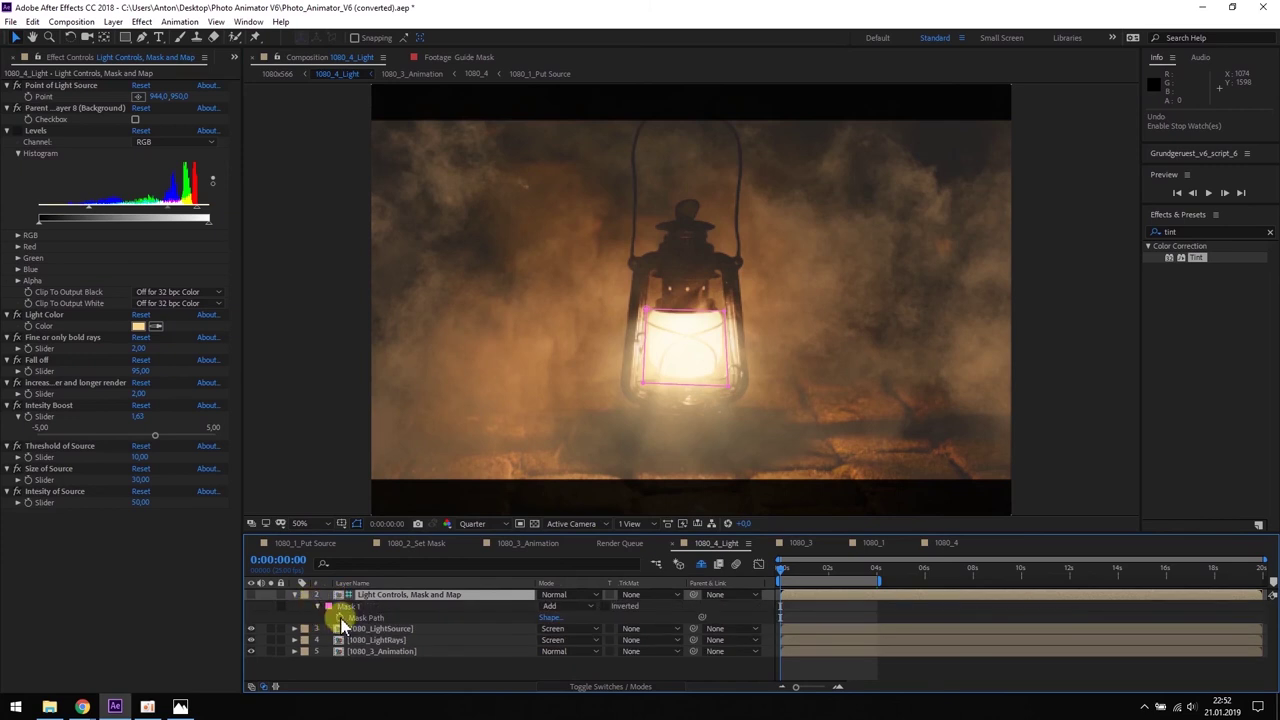
pyautogui.click(341, 618)
pyautogui.moveTo(840, 570); pyautogui.dragTo(877, 570)
pyautogui.moveTo(648, 320); pyautogui.dragTo(652, 276)
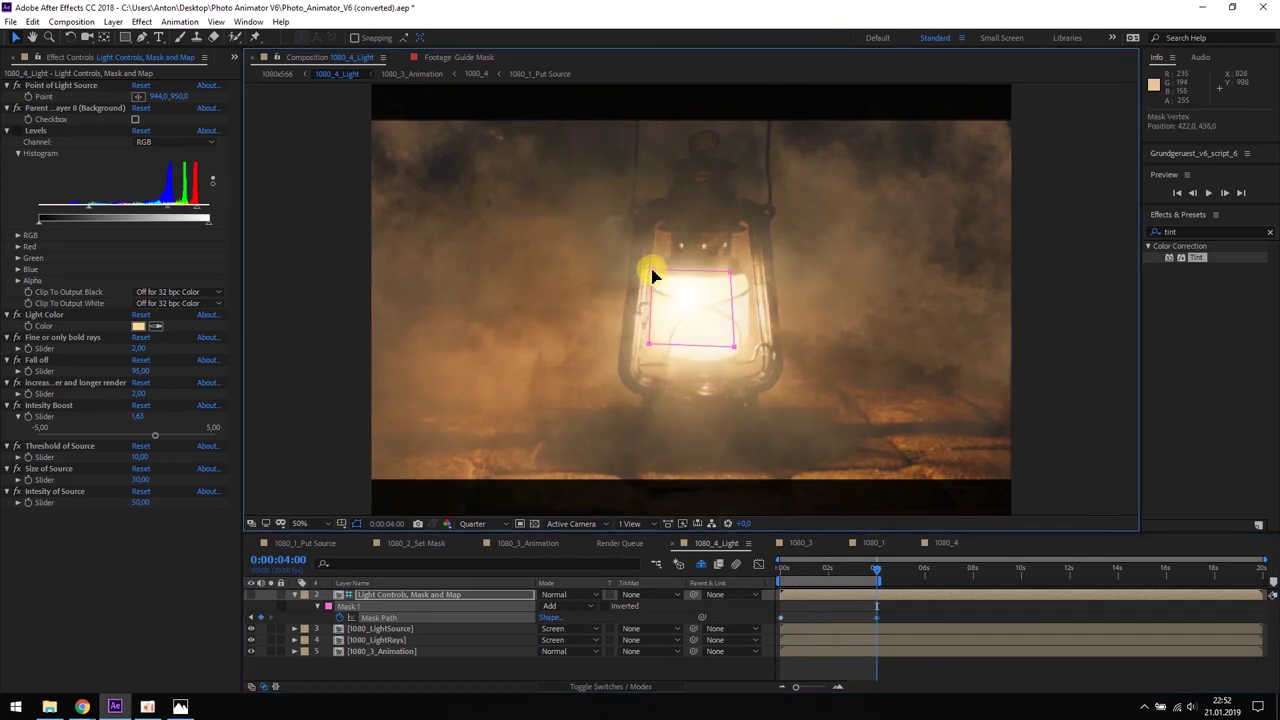
pyautogui.moveTo(731, 275); pyautogui.dragTo(753, 272)
pyautogui.moveTo(745, 352); pyautogui.dragTo(757, 362)
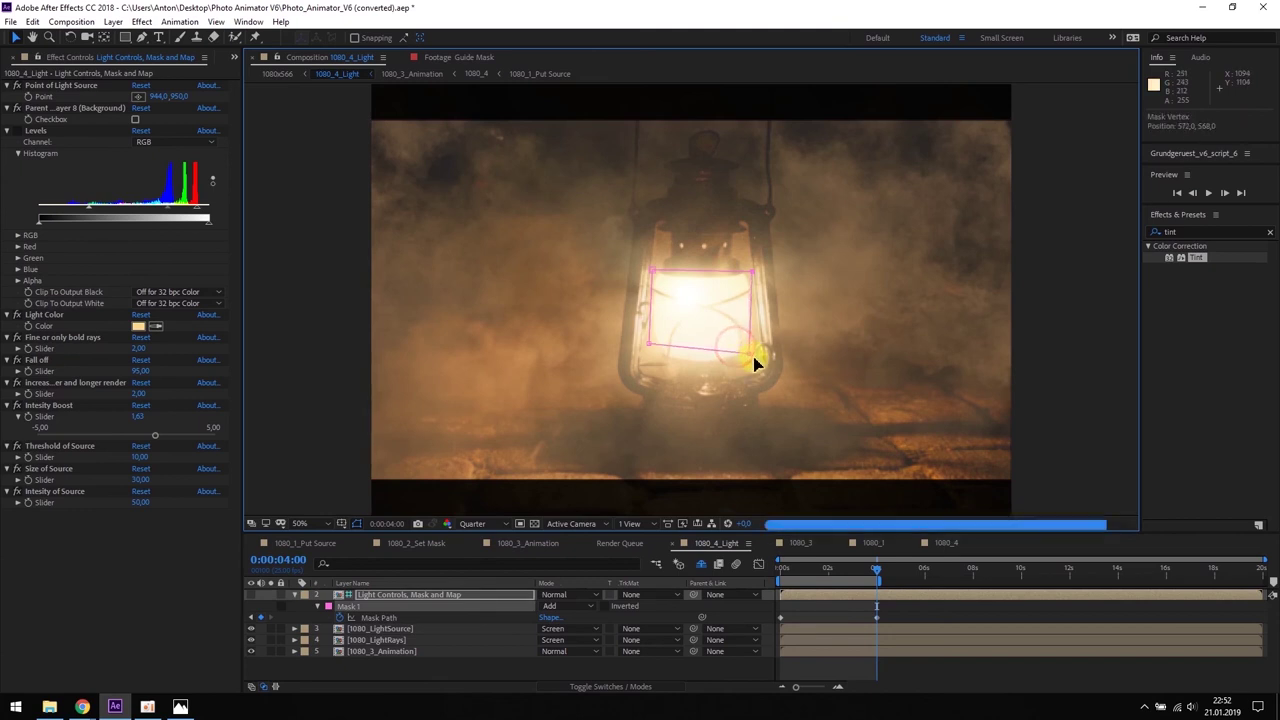
pyautogui.moveTo(648, 345); pyautogui.dragTo(646, 366)
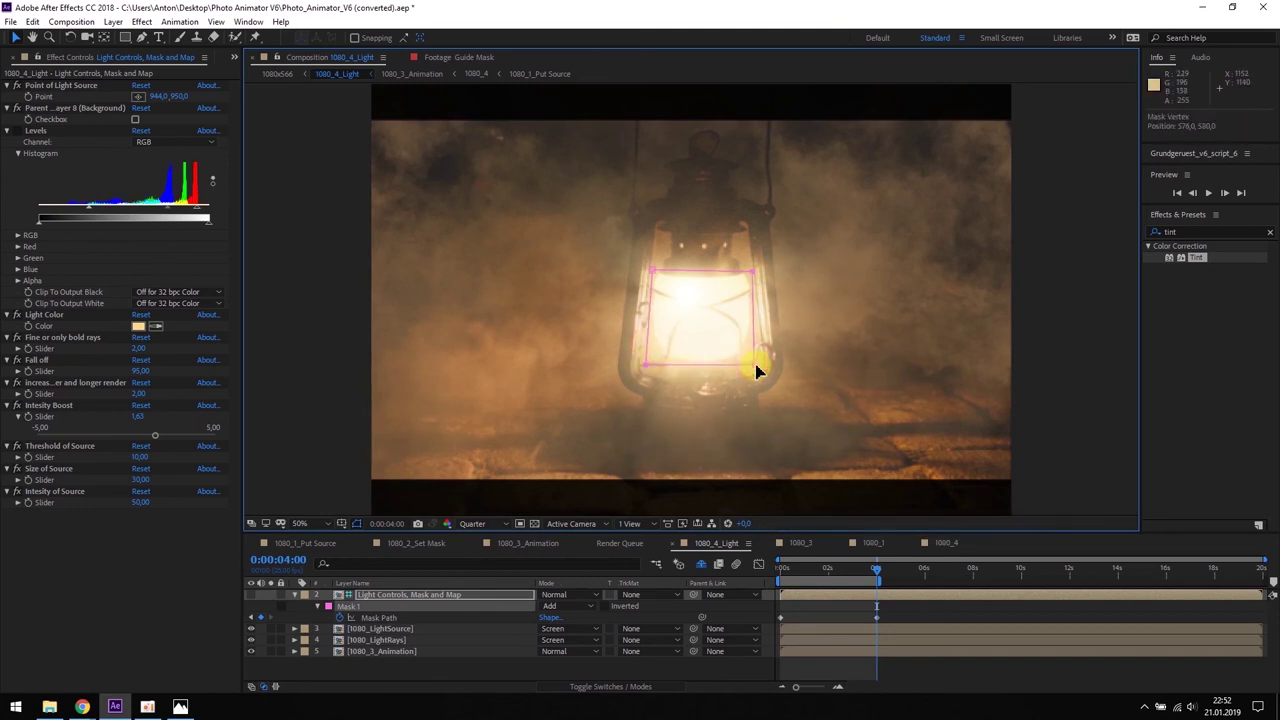
# Keyframe the Point of Light Source at 940, 962 at the start and at 1004, 978 at 0:00:04:00.
pyautogui.press('Home')
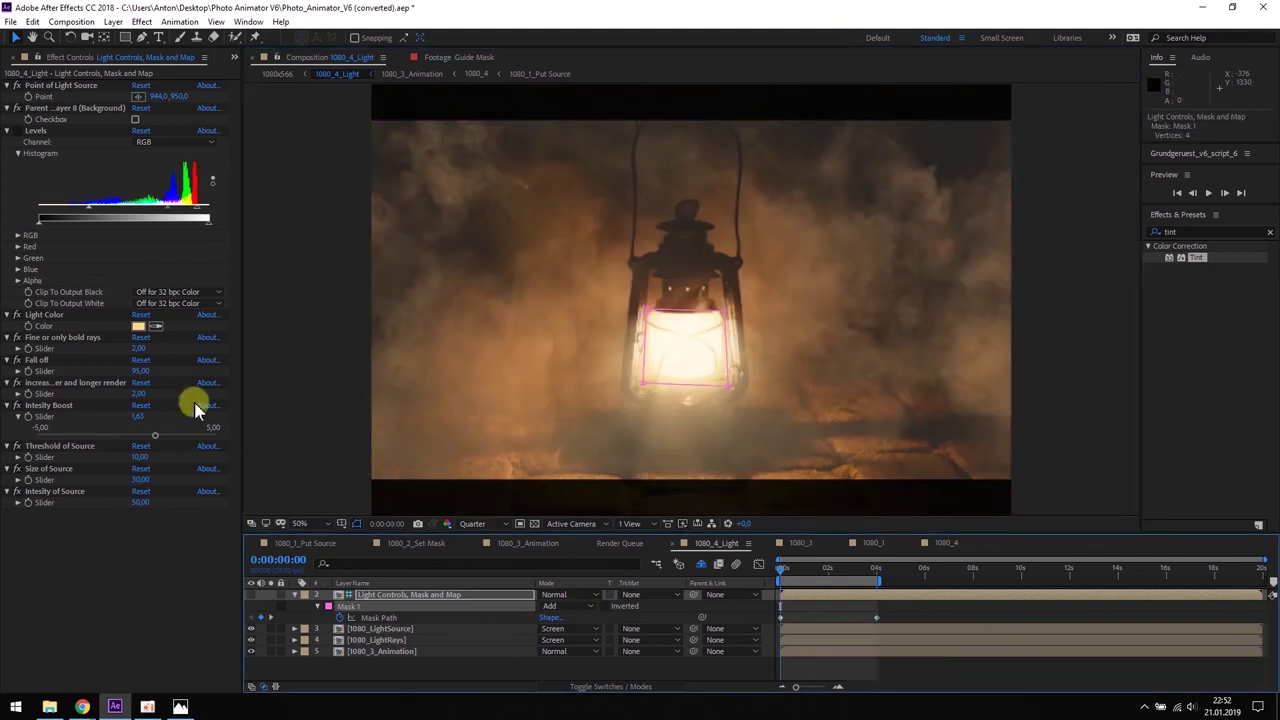
pyautogui.click(38, 87)
pyautogui.moveTo(686, 294); pyautogui.dragTo(688, 303)
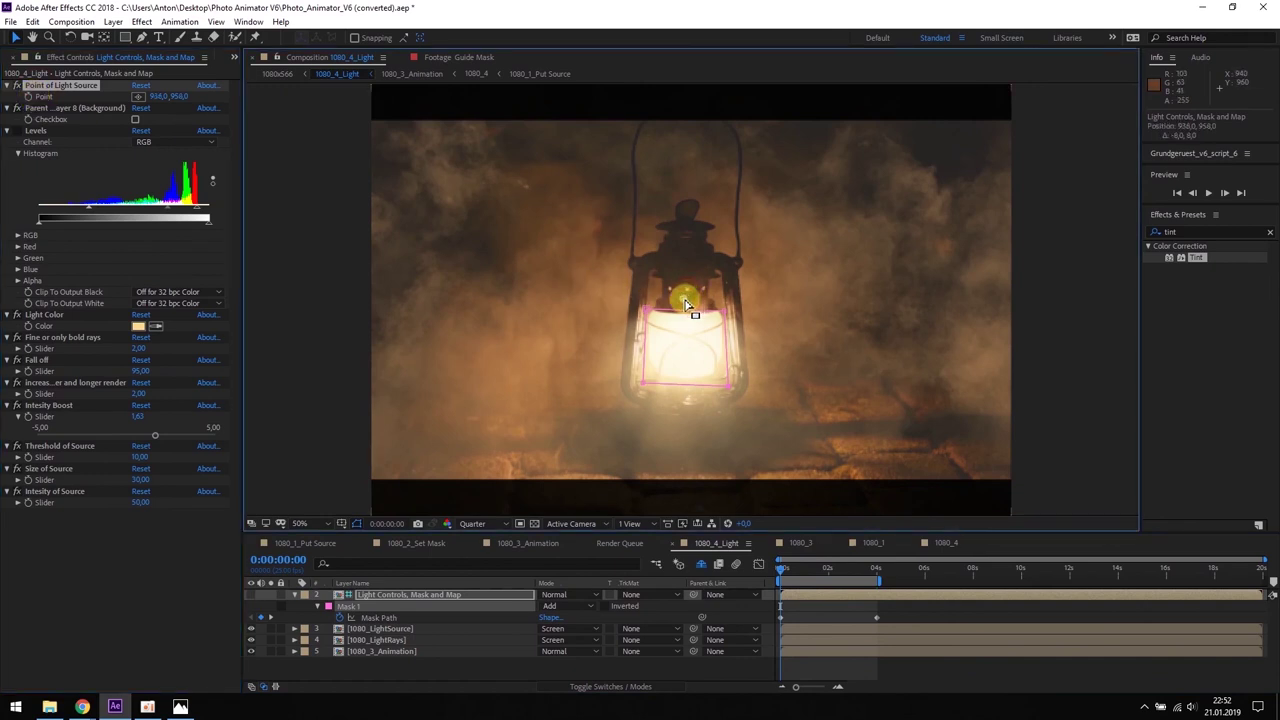
pyautogui.click(28, 96)
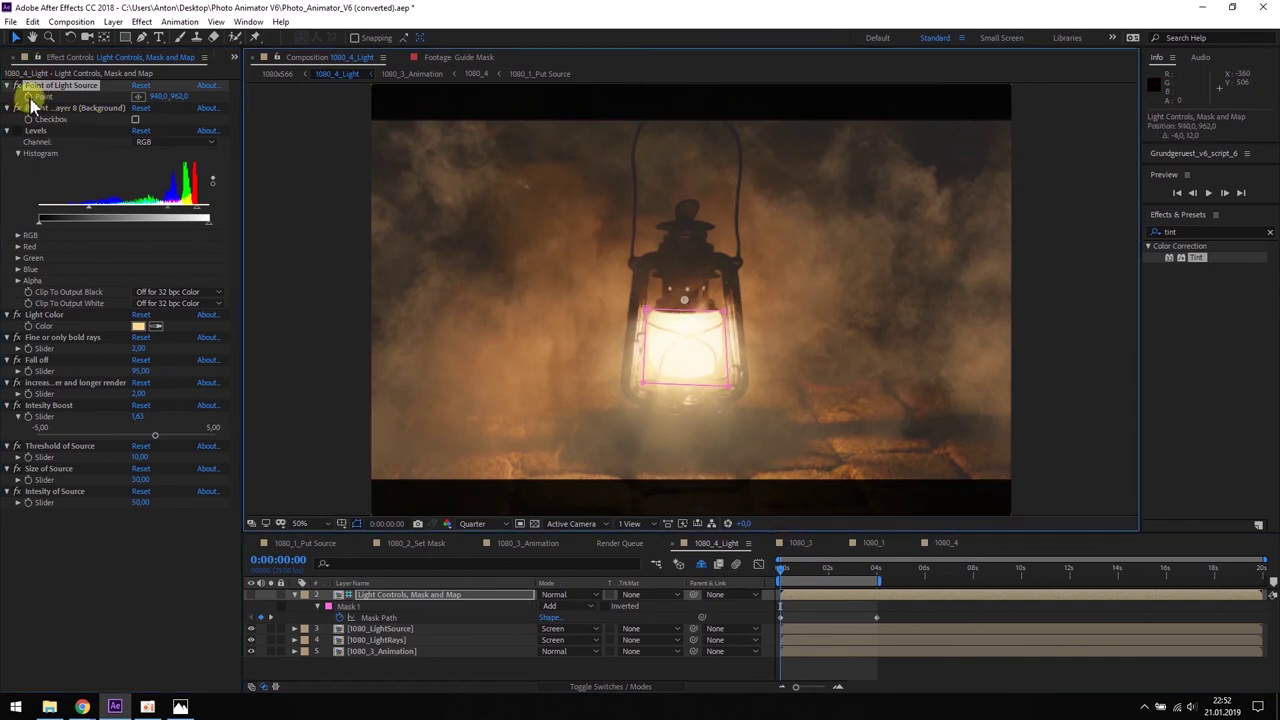
pyautogui.moveTo(790, 572); pyautogui.dragTo(877, 571)
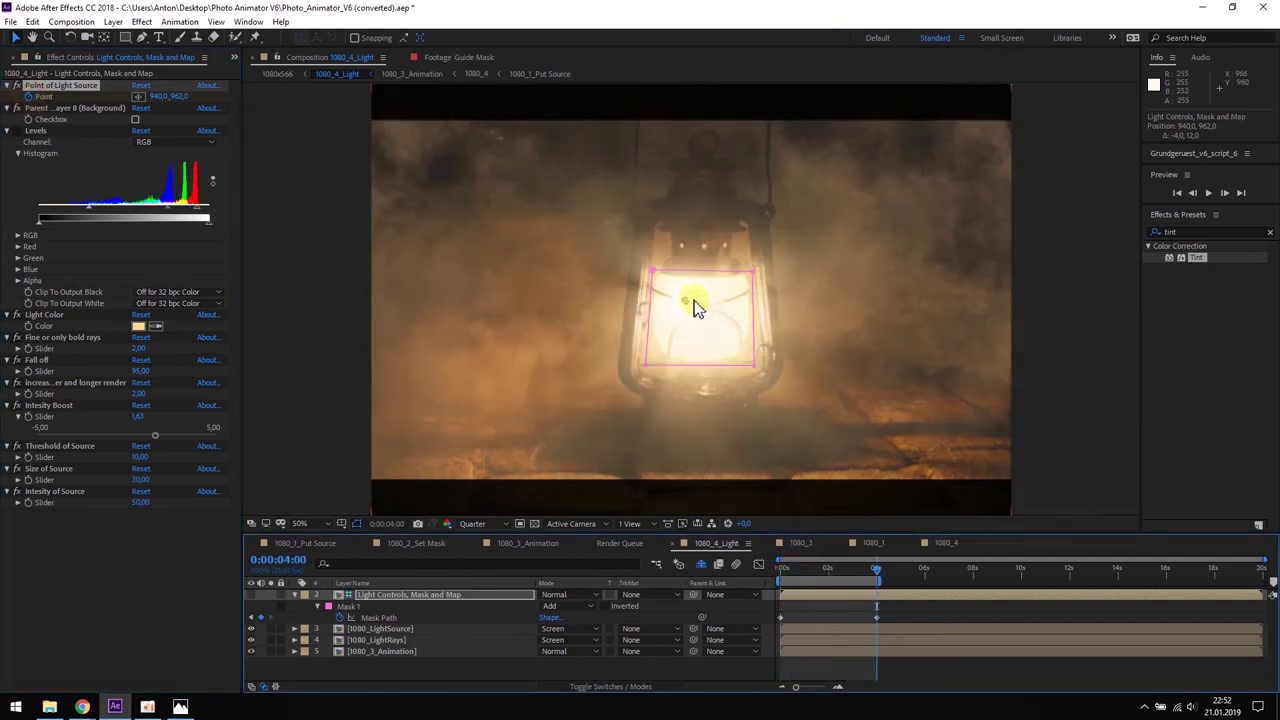
pyautogui.moveTo(686, 300); pyautogui.dragTo(706, 306)
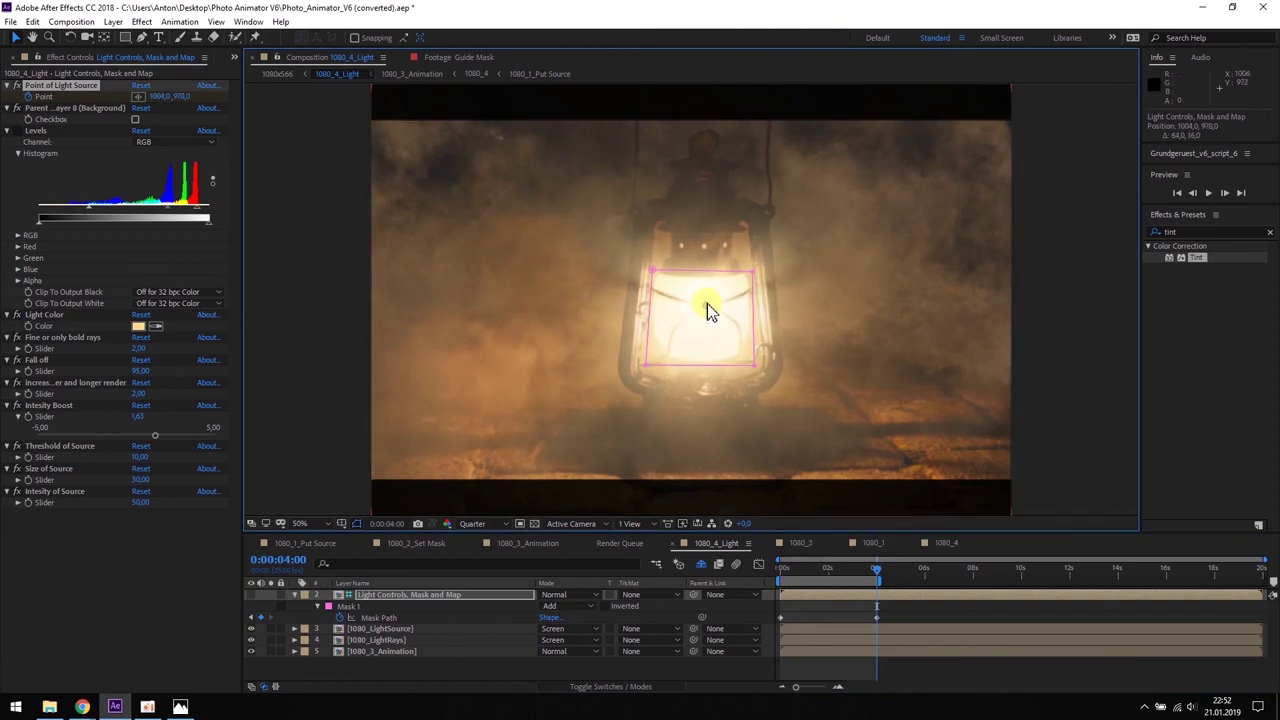
# Change the Light Color to a peach orange of about FCC28F, and hide the 1080_3_Animation layer at the start of the timeline.
pyautogui.click(139, 332)
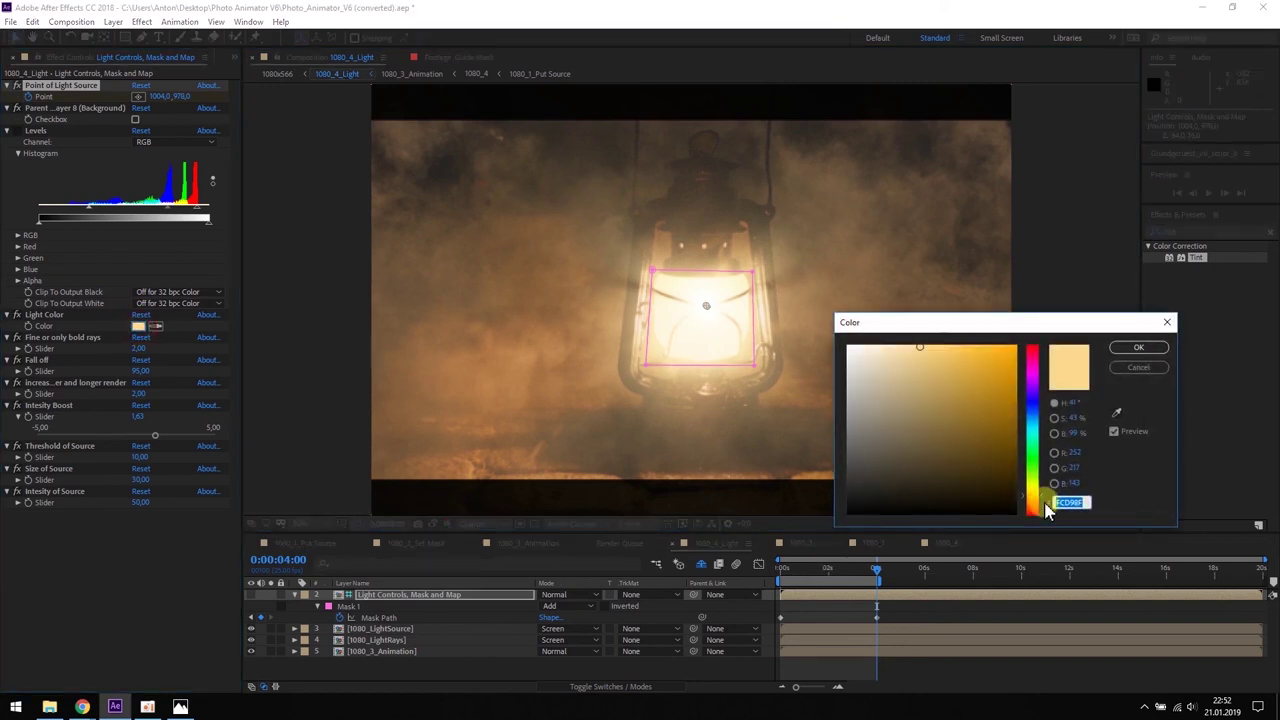
pyautogui.moveTo(1044, 507); pyautogui.dragTo(1046, 510)
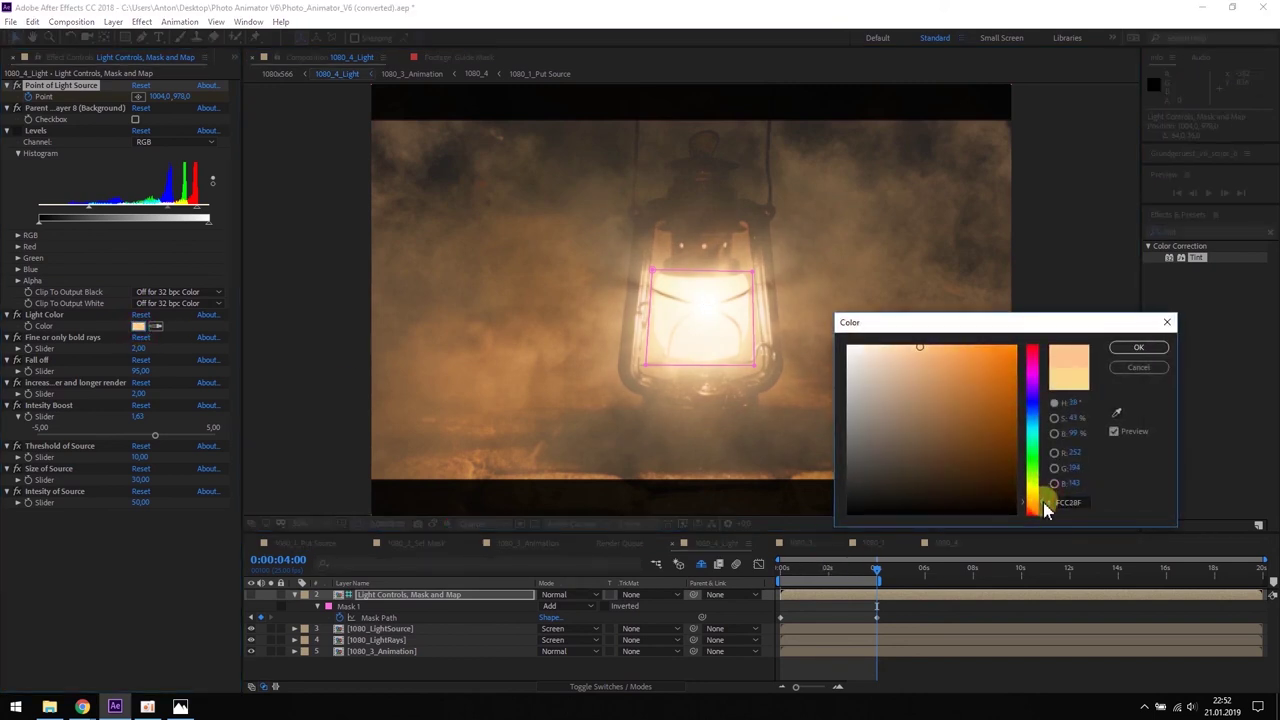
pyautogui.click(1146, 345)
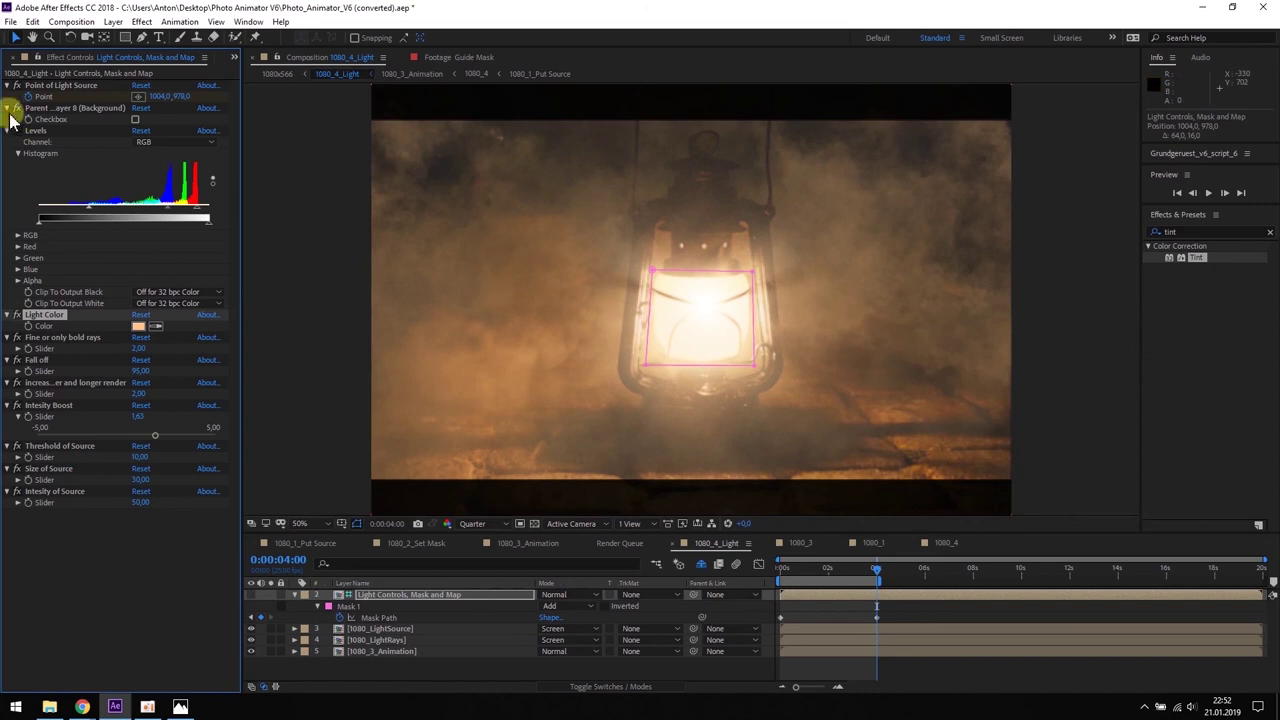
pyautogui.click(779, 566)
pyautogui.click(303, 651)
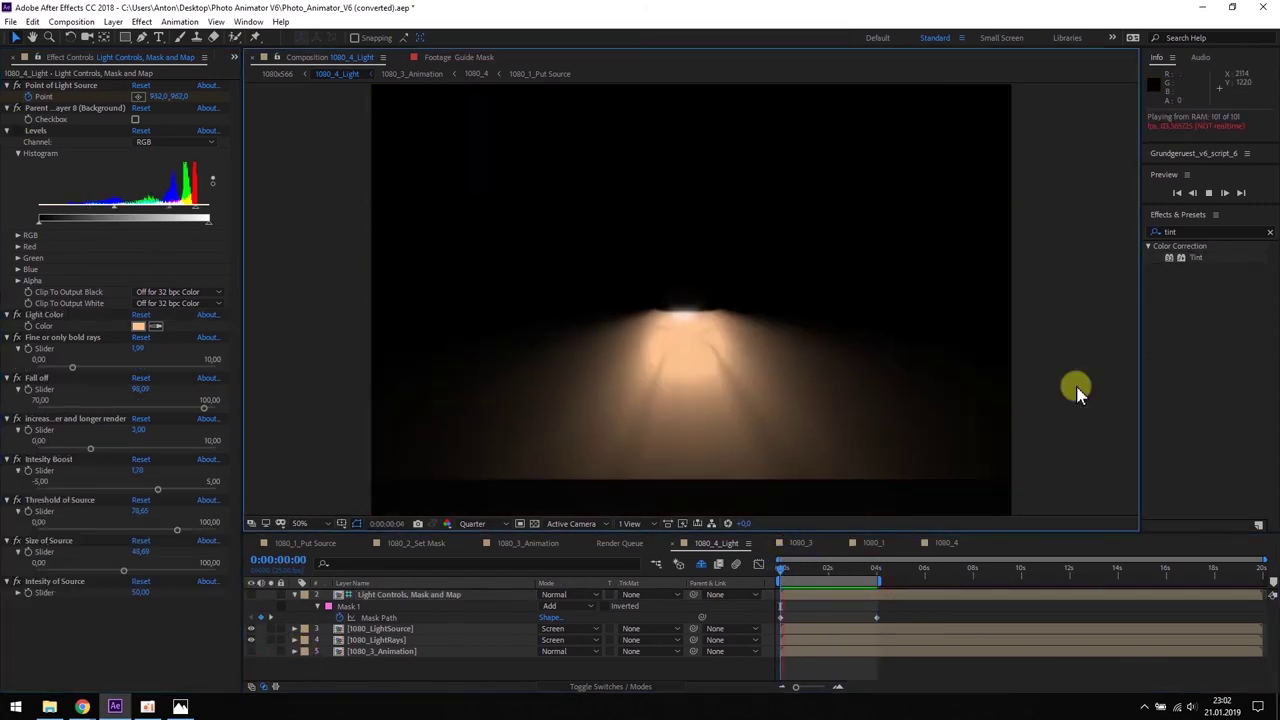